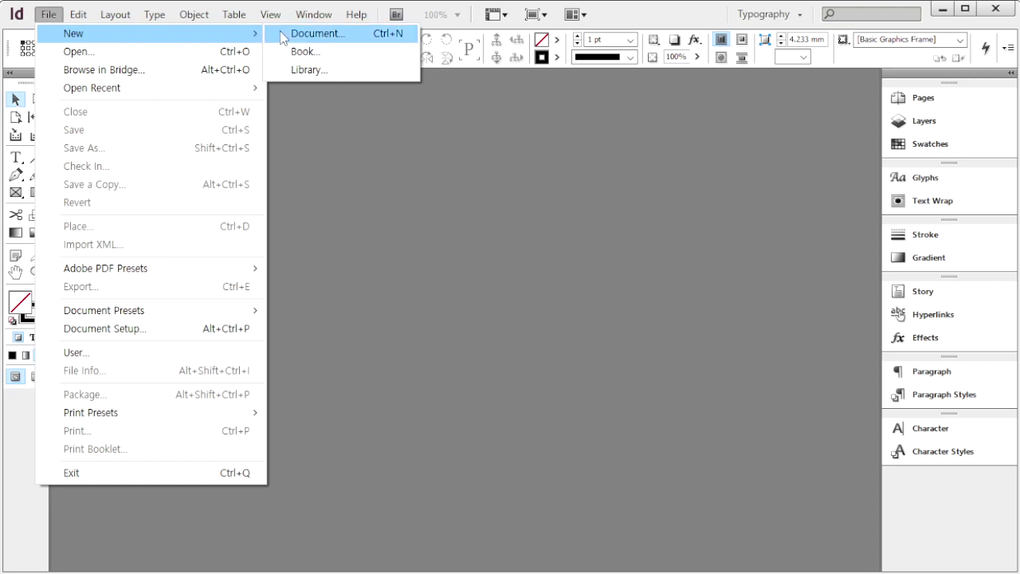
Start a new document with a custom page size of 323 mm wide by 470 mm high
left_click(315, 34)
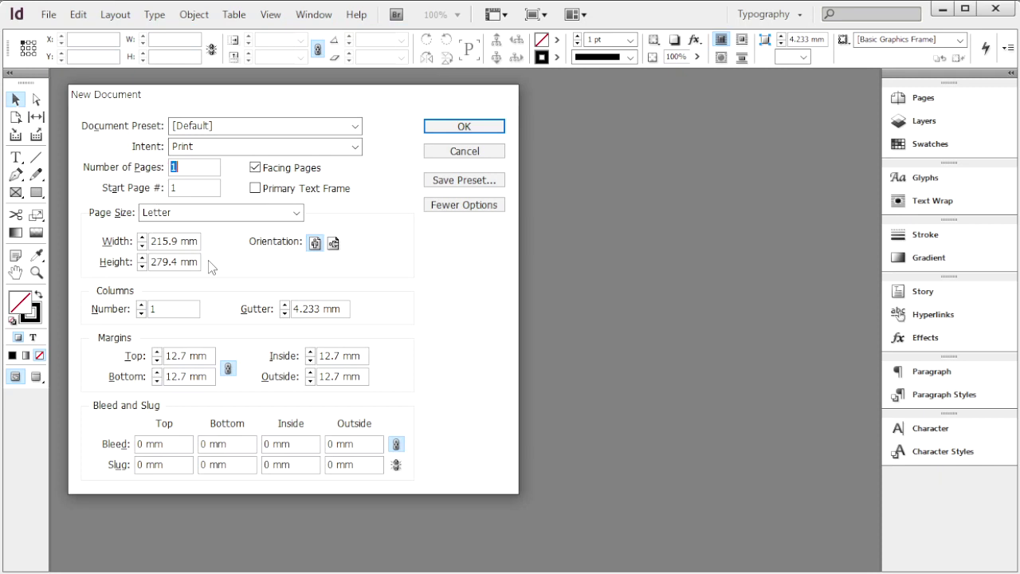
key("Tab")
key("Tab")
key("Tab")
key("Tab")
key("Tab")
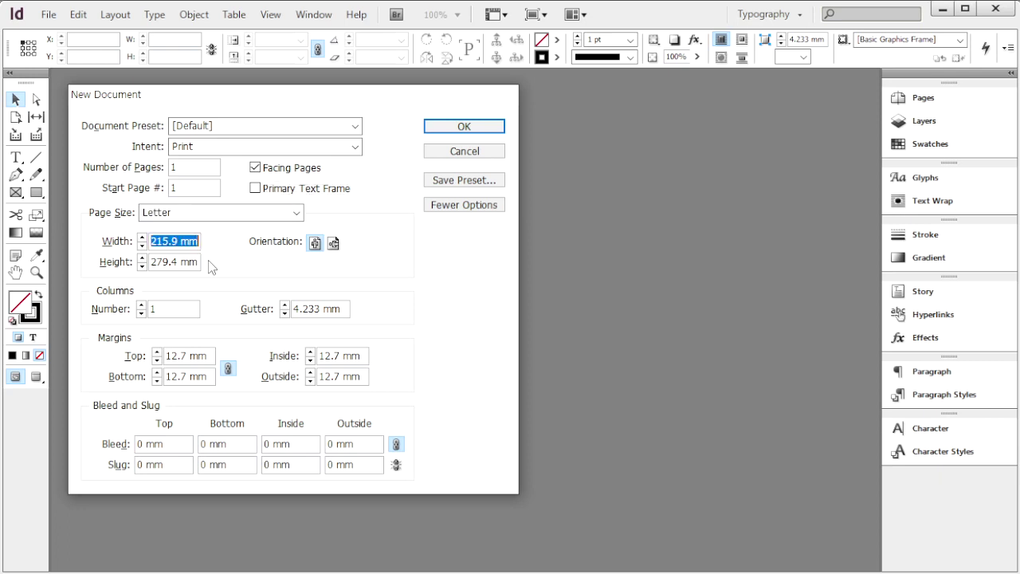
type("323")
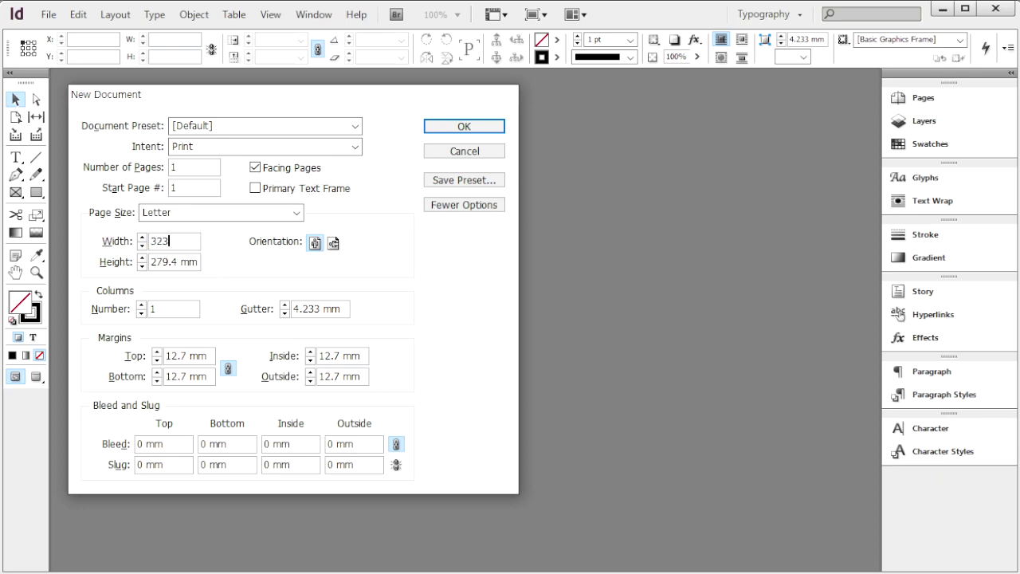
key("Tab")
type("470")
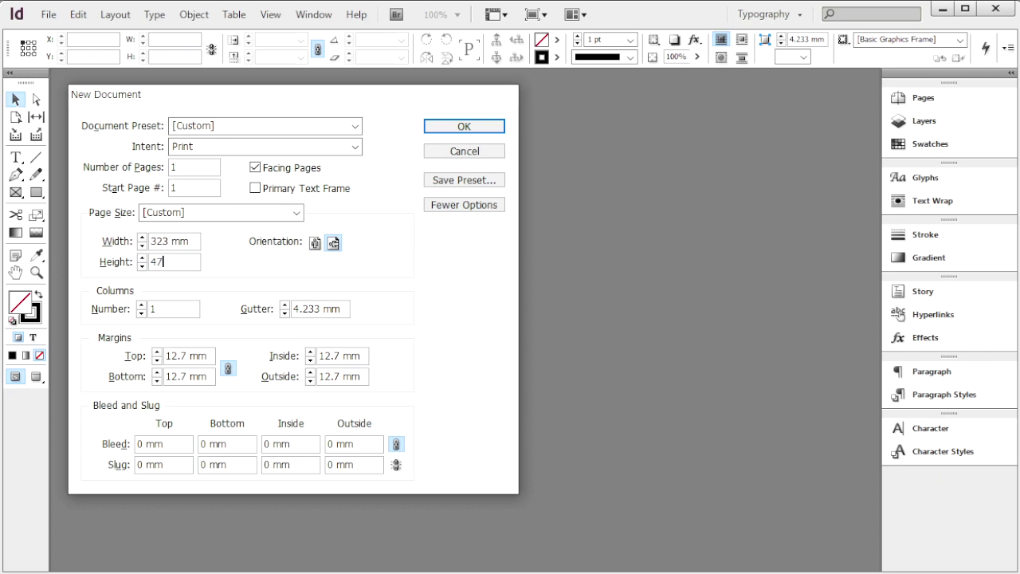
Give the new document two columns with a 5 mm gutter
key("Tab")
key("Tab")
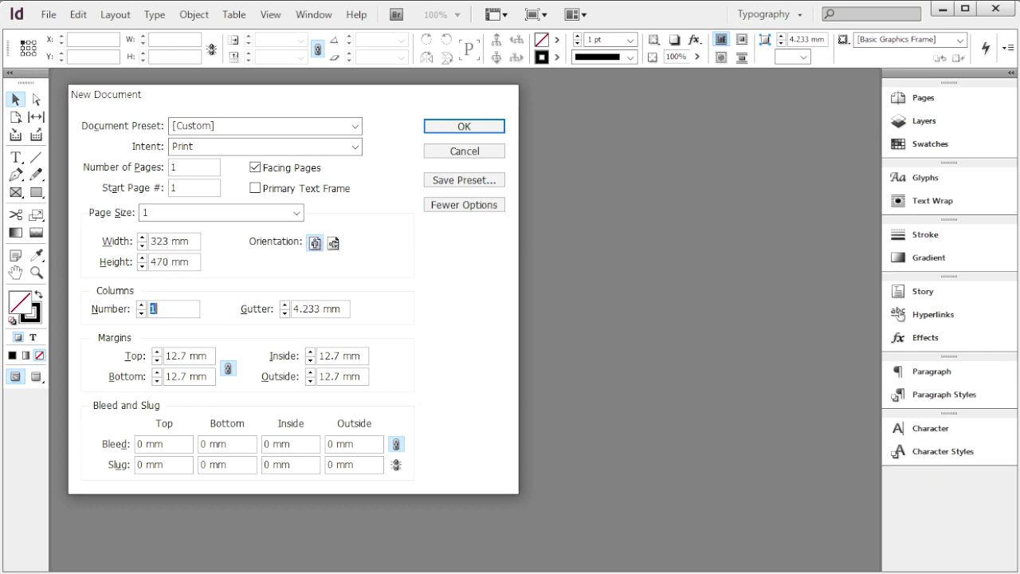
type("2")
key("Tab")
type("5")
key("Tab")
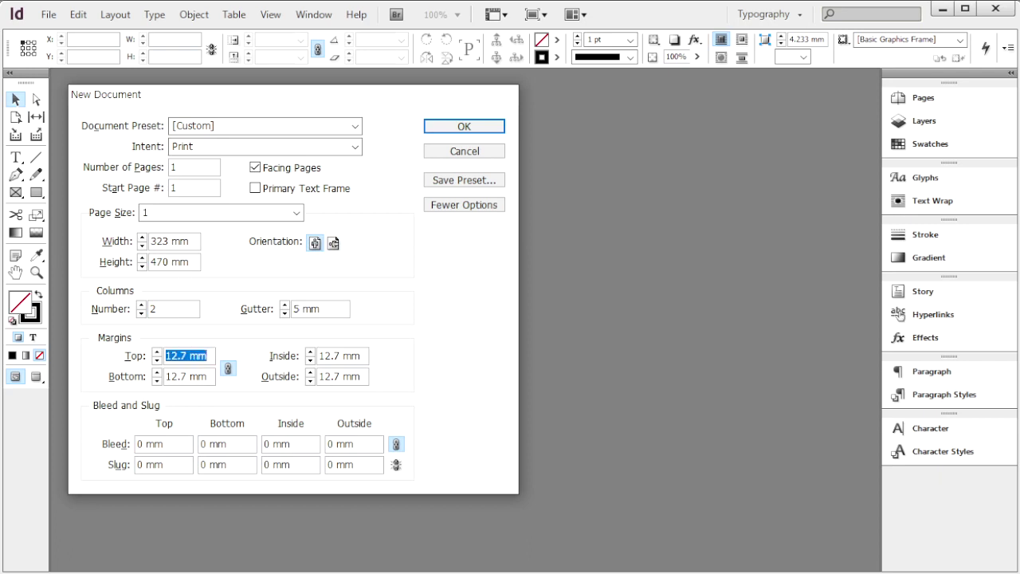
Set the top and bottom margins to 30 mm and, with margins unlinked, the inside and outside margins to 20 mm
type("30")
key("Tab")
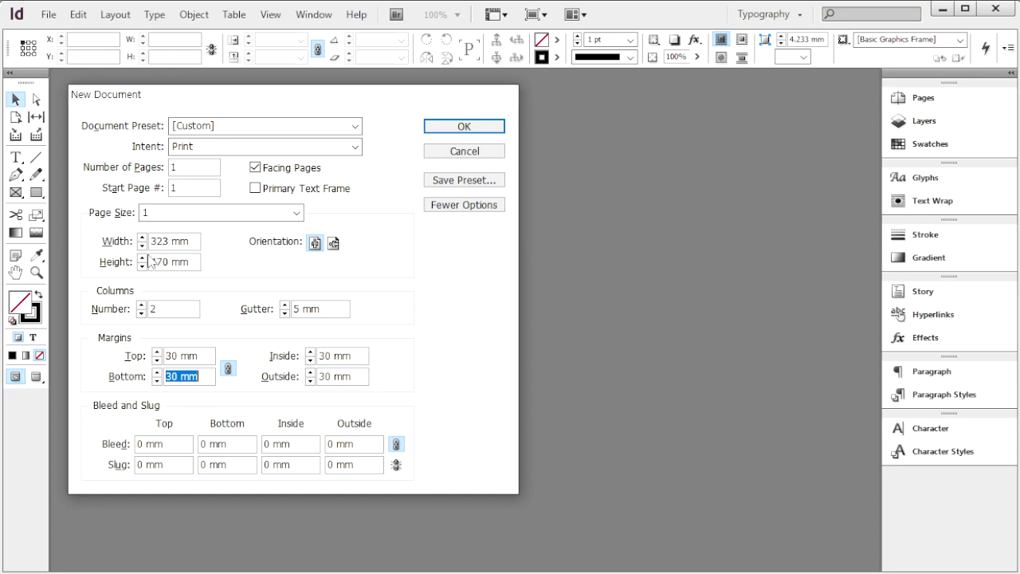
left_click(229, 371)
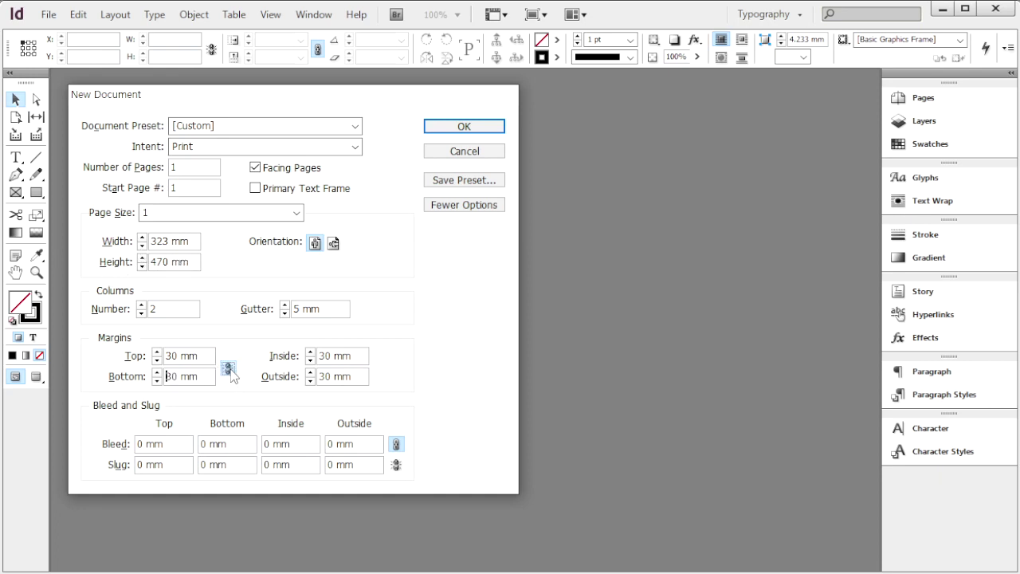
key("Tab")
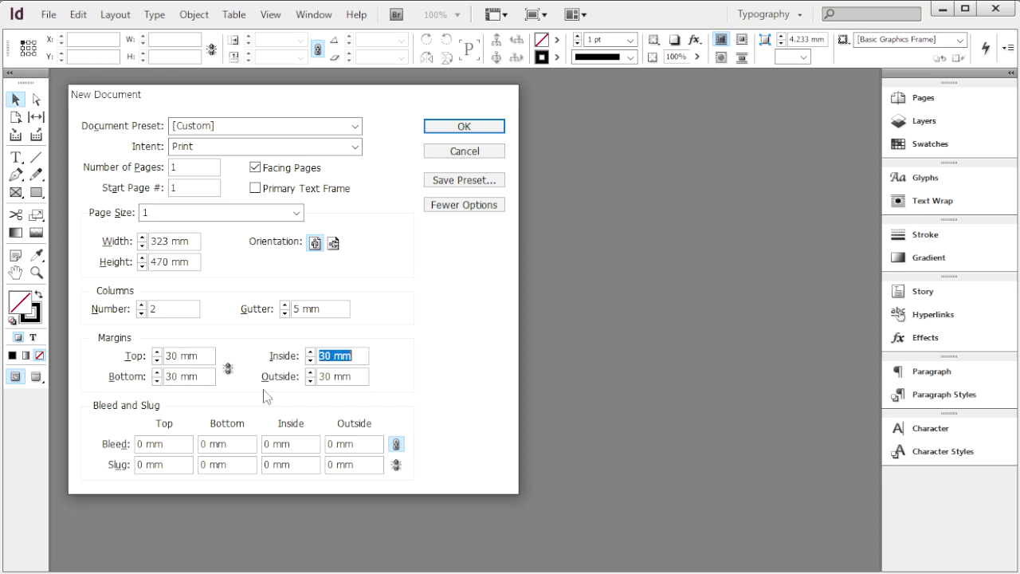
type("20")
key("Tab")
type("20")
Set the bleed to 3 mm on all sides and create the document
key("Tab")
type("3")
left_click(477, 127)
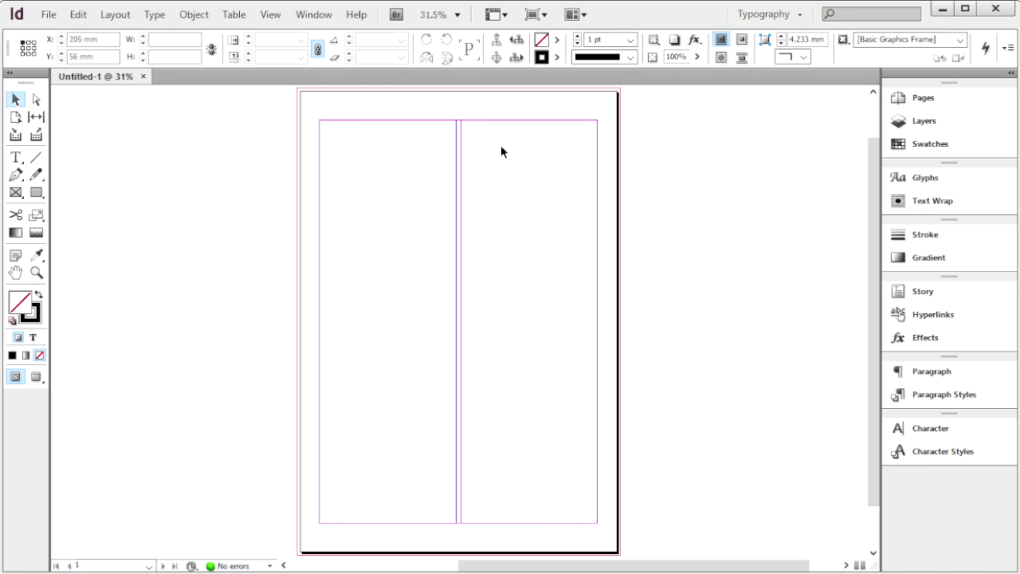
Show the rulers around the document page
left_click(271, 14)
left_click(351, 285)
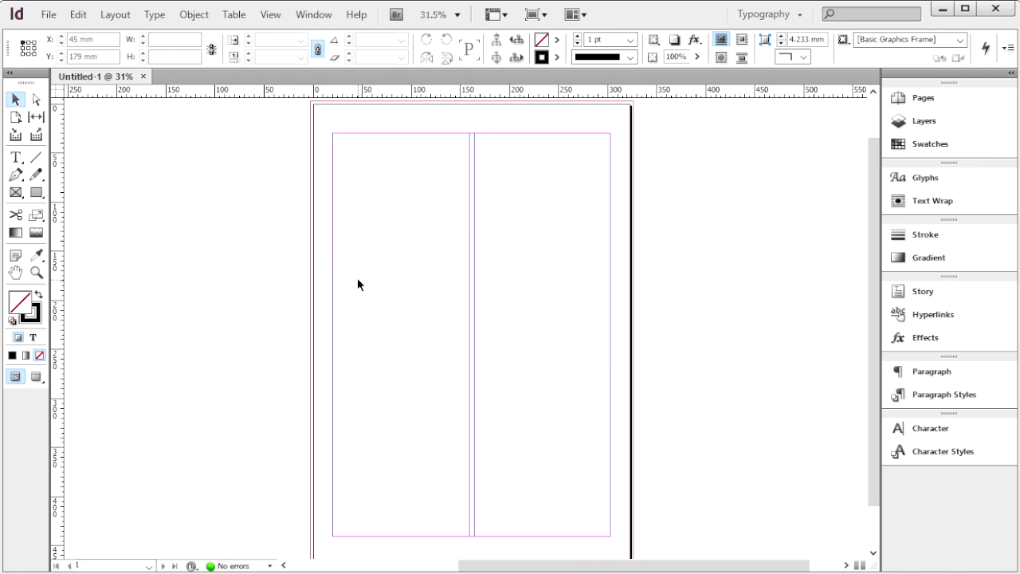
Review the page size and bleed settings in Document Setup
left_click(48, 15)
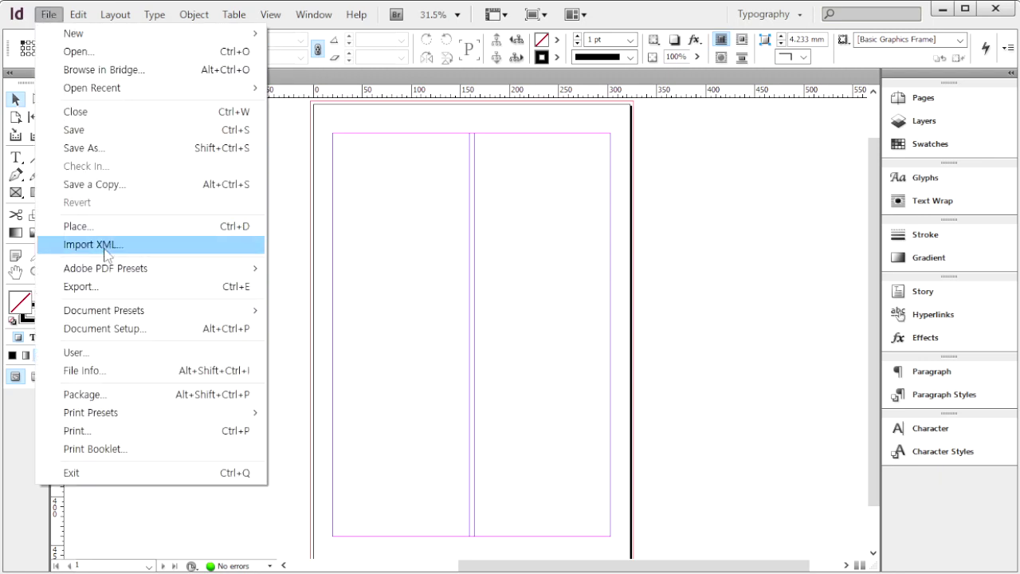
left_click(134, 331)
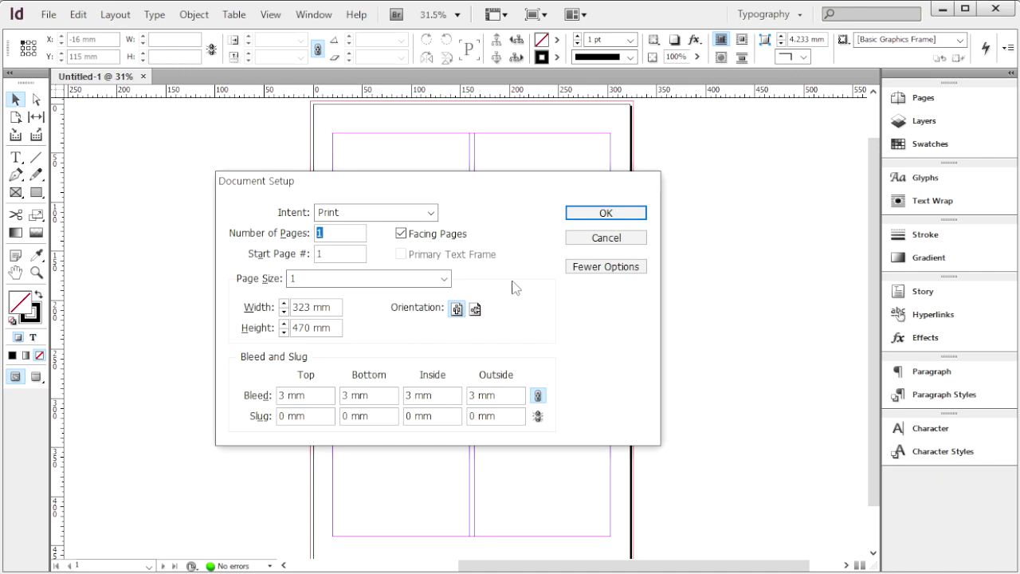
left_click(628, 213)
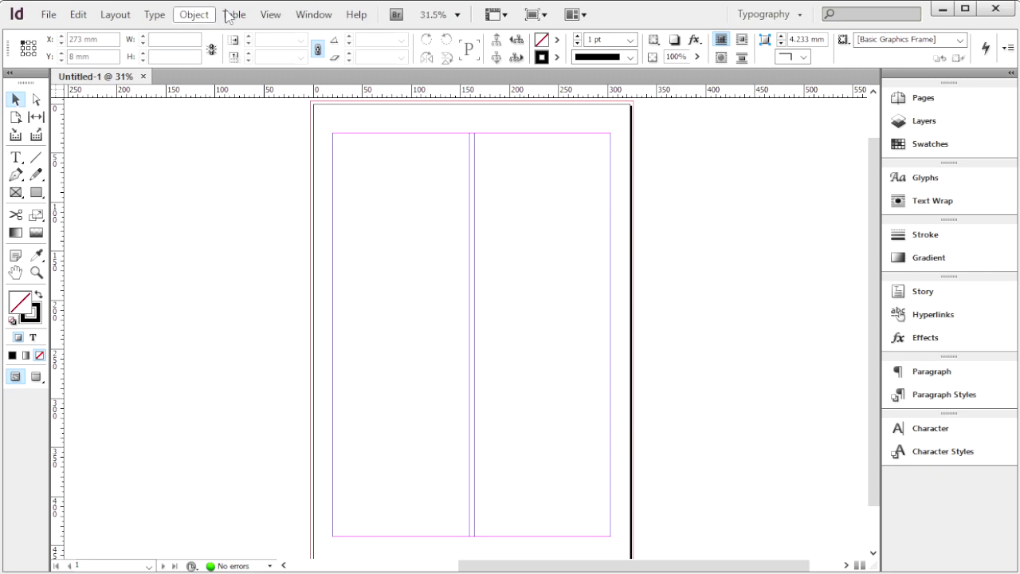
Hide the page's guides and show them again
left_click(270, 14)
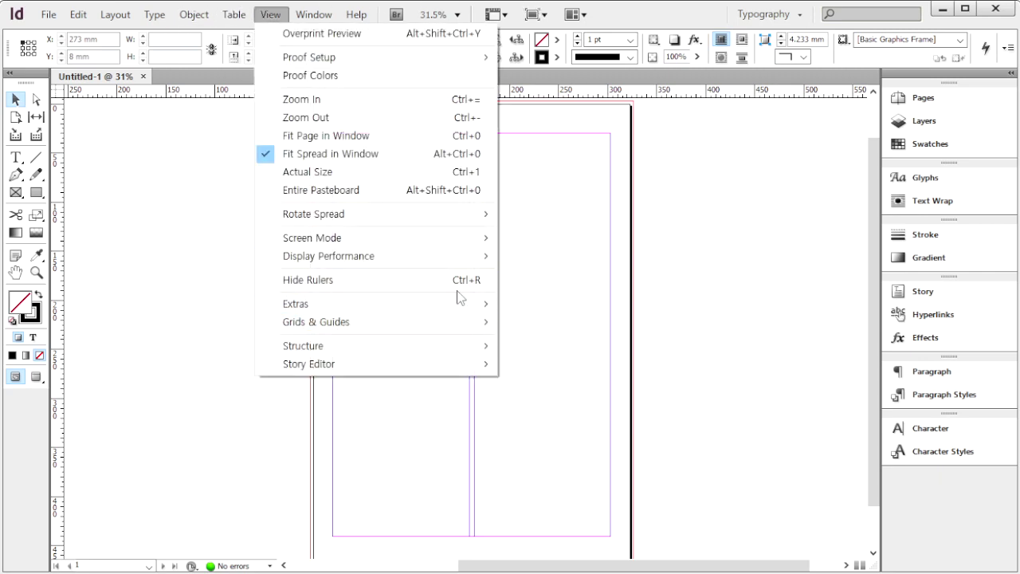
mouse_move(454, 322)
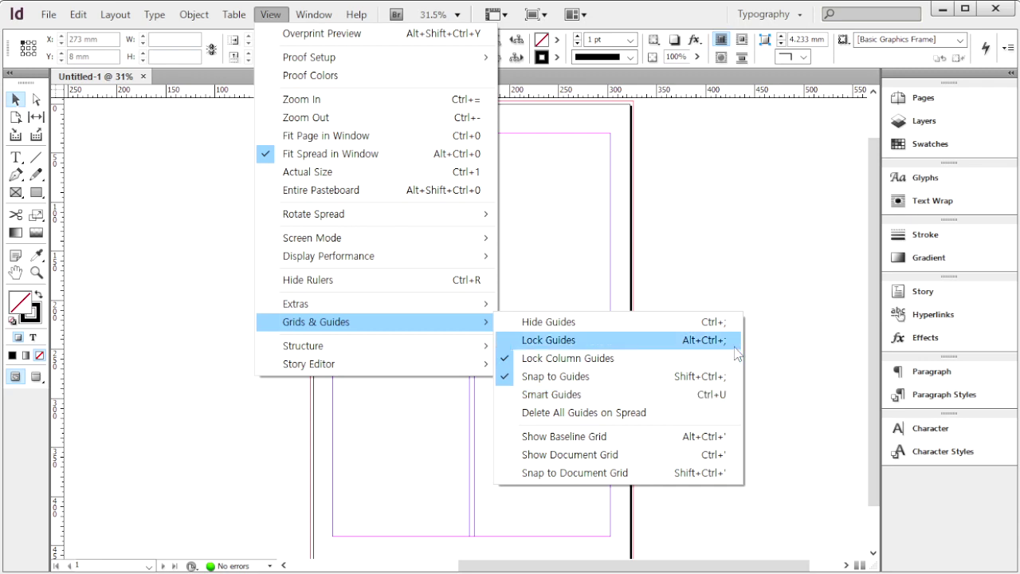
left_click(723, 323)
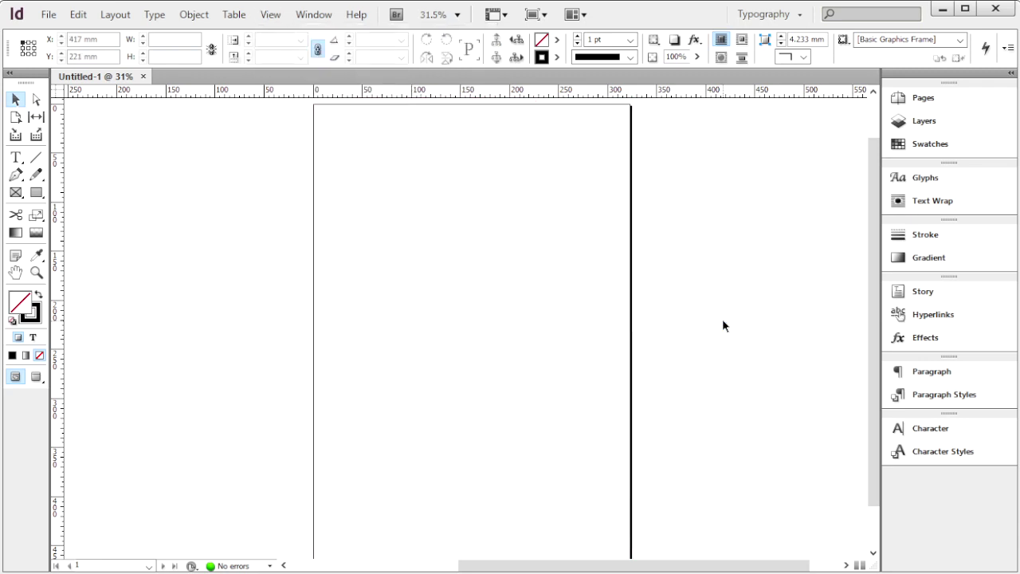
key("ctrl+semicolon")
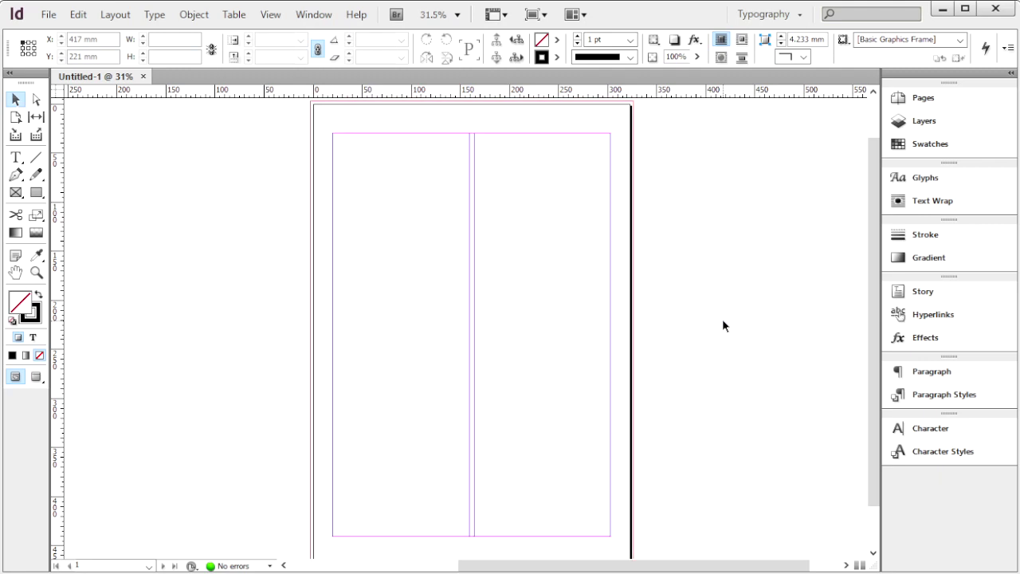
Create ruler guides for 4 rows and 2 columns with 5 mm gutters, fitted to the margins
left_click(114, 16)
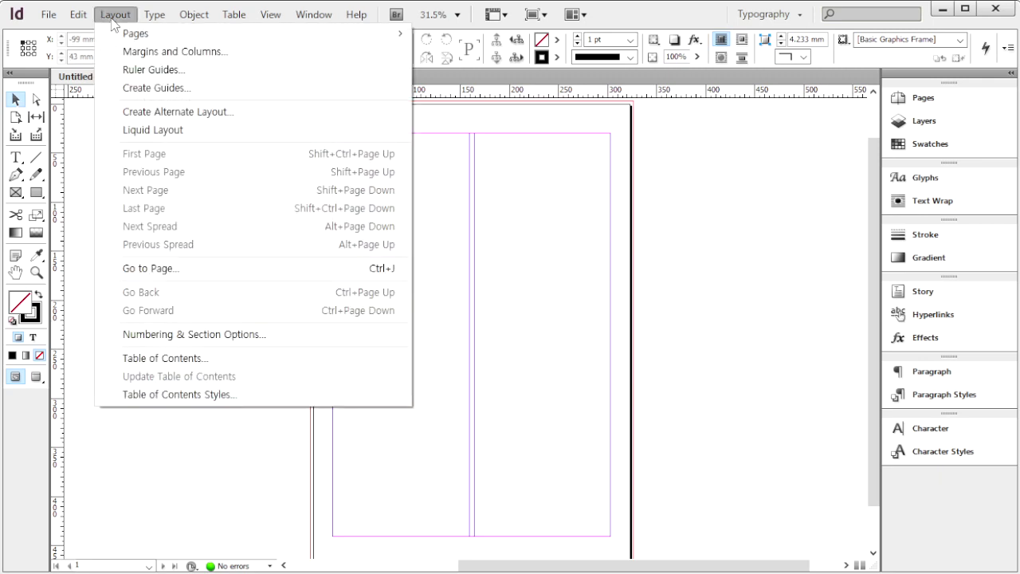
left_click(130, 89)
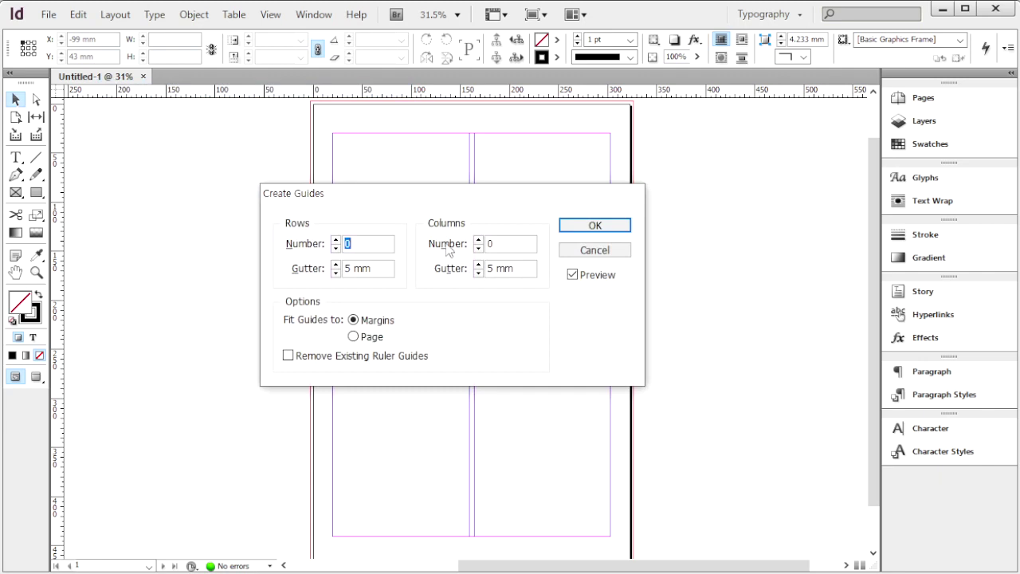
type("4")
key("Tab")
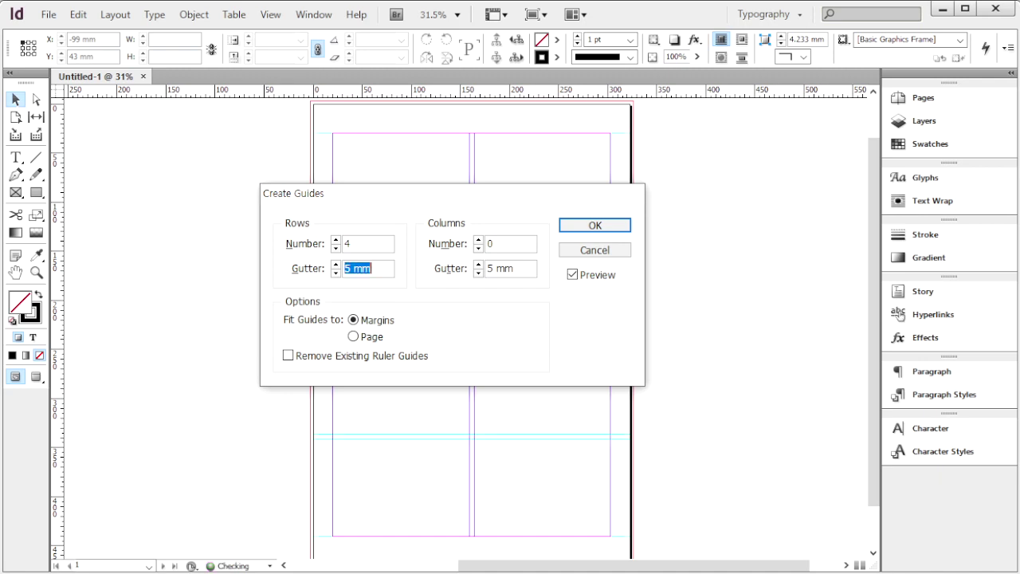
double_click(514, 248)
type("2")
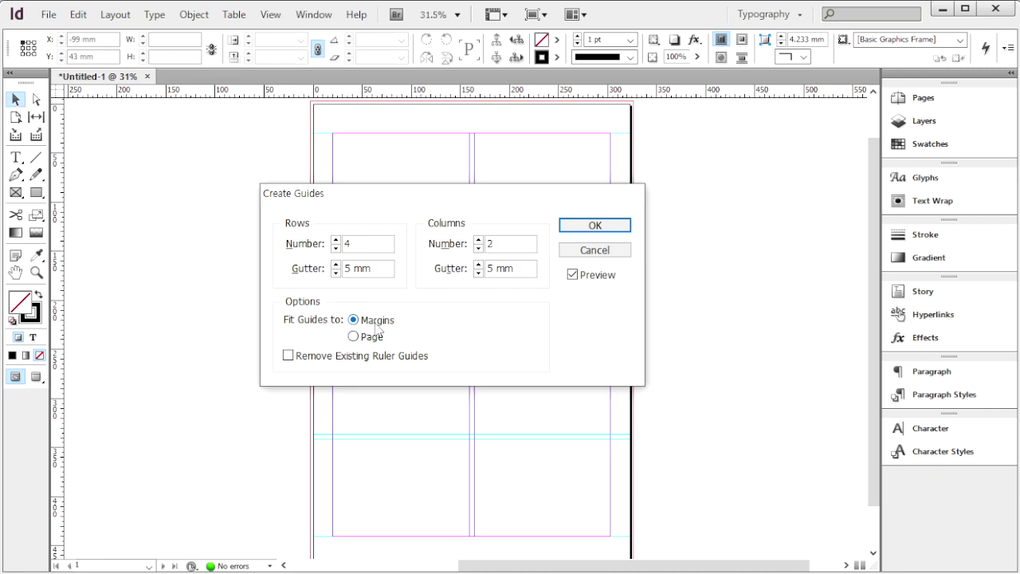
left_click(610, 230)
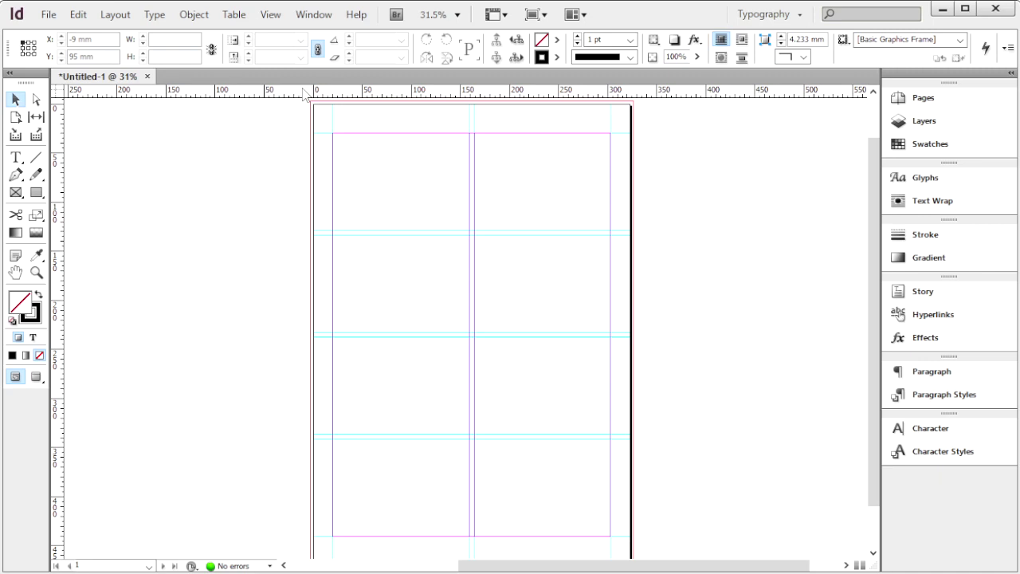
Show the document grid on the page and pasteboard
left_click(270, 15)
mouse_move(359, 320)
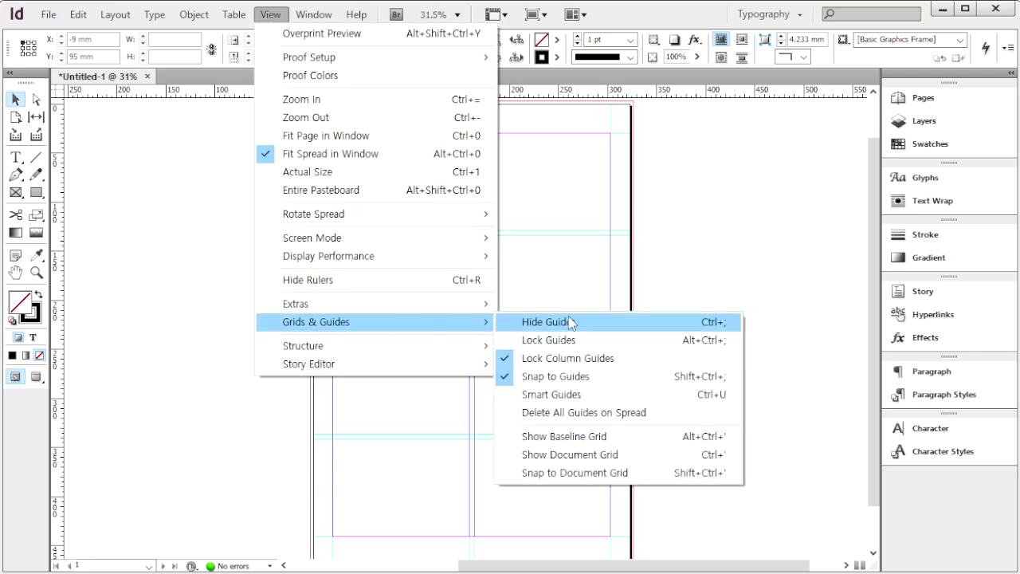
left_click(683, 456)
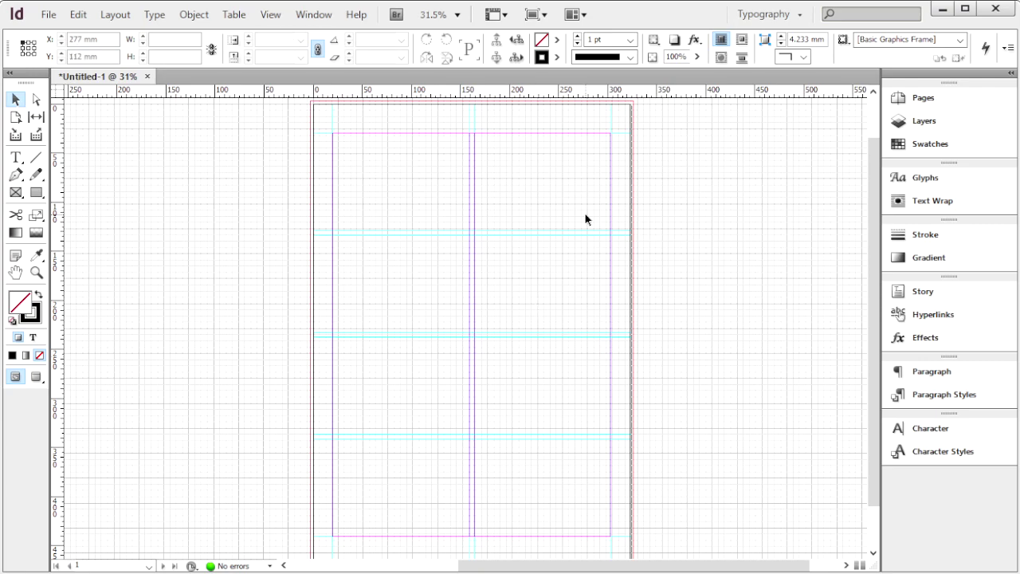
In the grid preferences, set the document grid's horizontal and vertical gridline spacing to 350 mm each
key("ctrl+k")
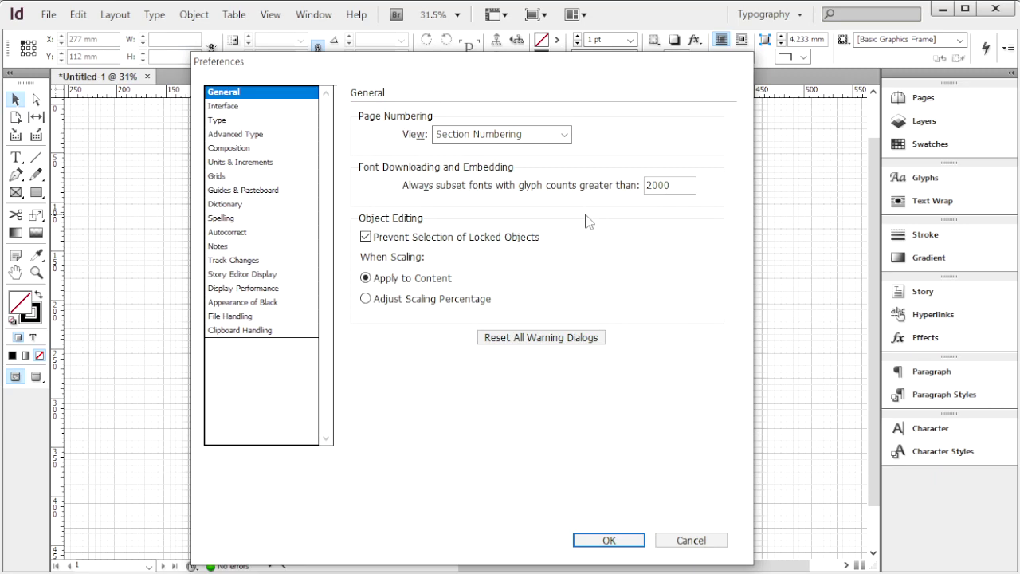
left_click(255, 180)
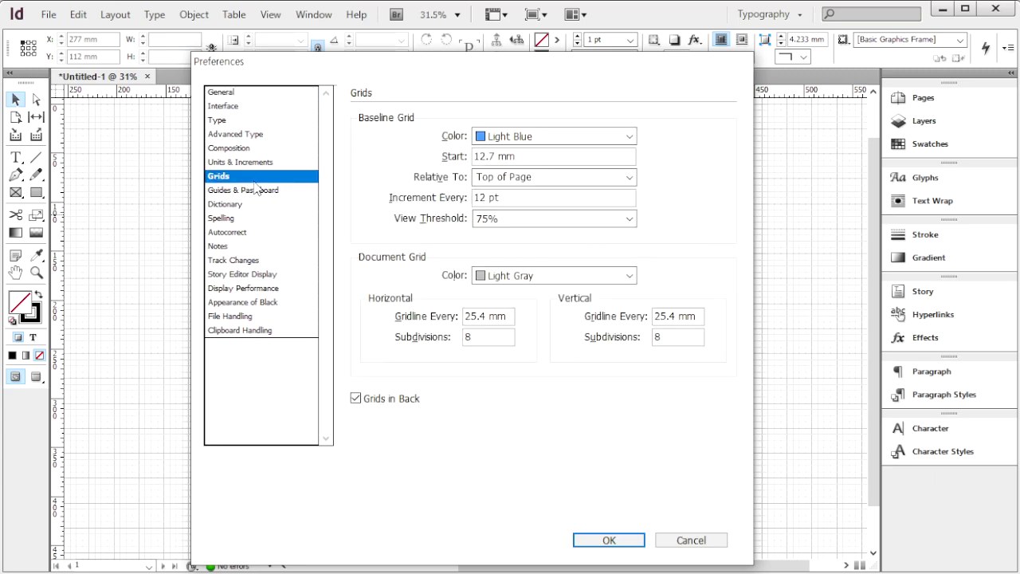
left_click(505, 325)
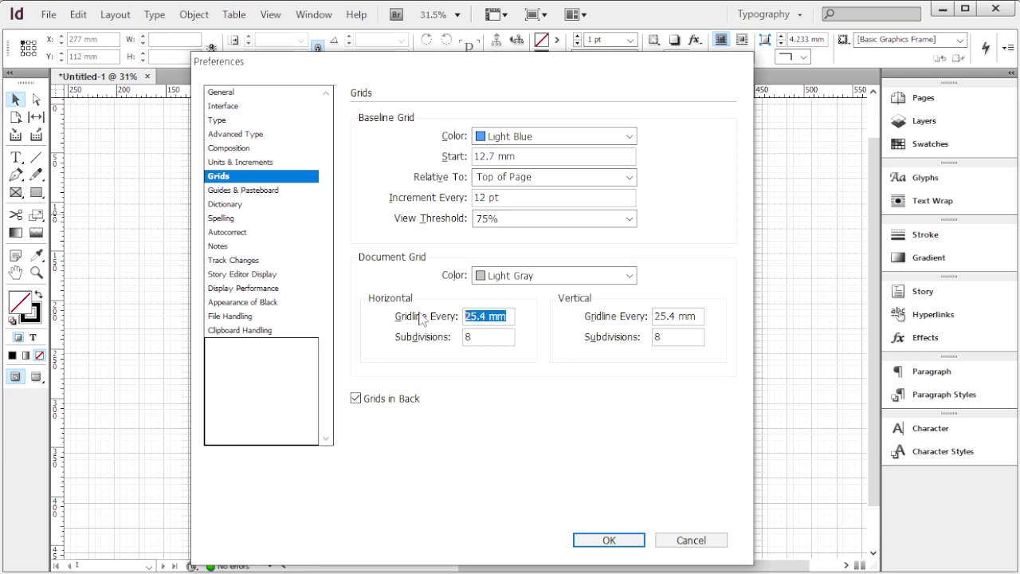
type("350")
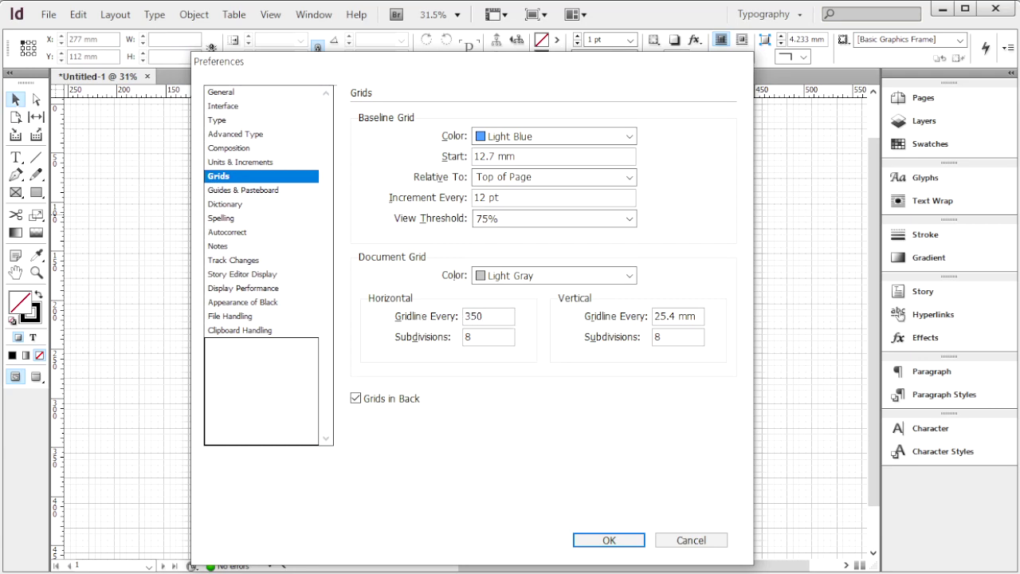
key("Tab")
key("Tab")
type("350")
left_click(609, 540)
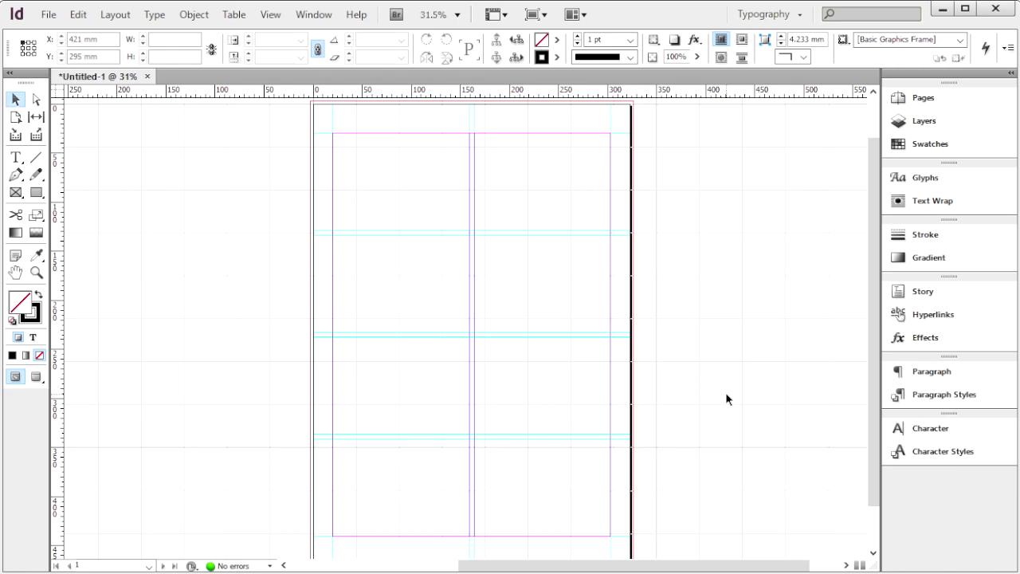
Place the image 나비.jpg in the upper part of the page at a size of about 141 by 94 mm
key("ctrl+equal")
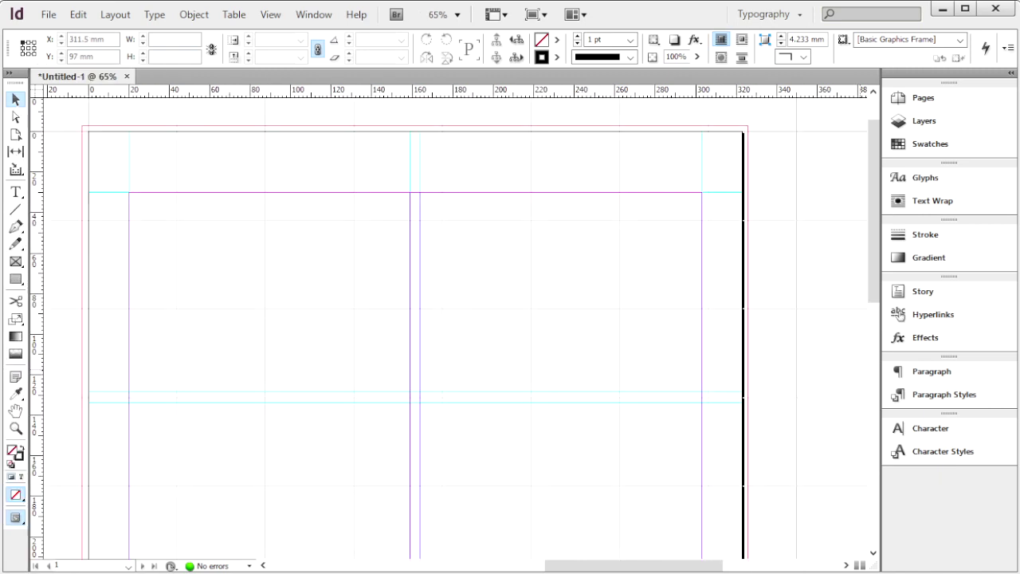
left_click(48, 15)
left_click(182, 227)
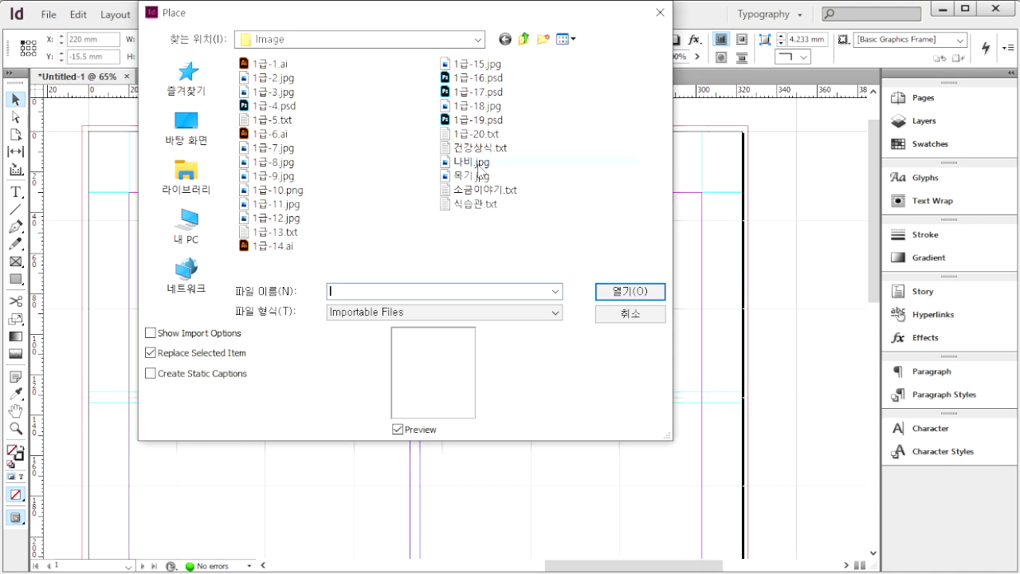
left_click(477, 162)
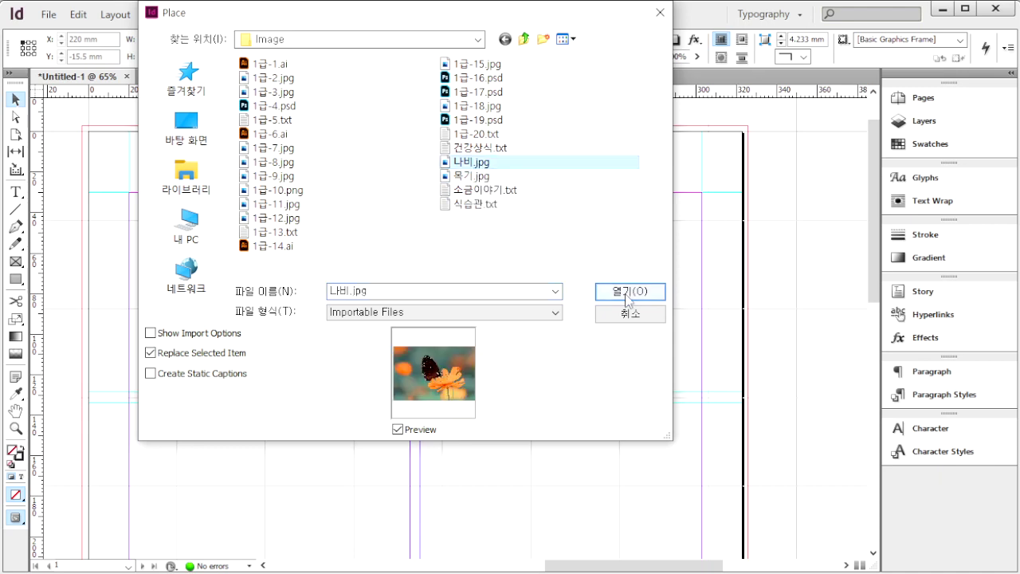
left_click(624, 292)
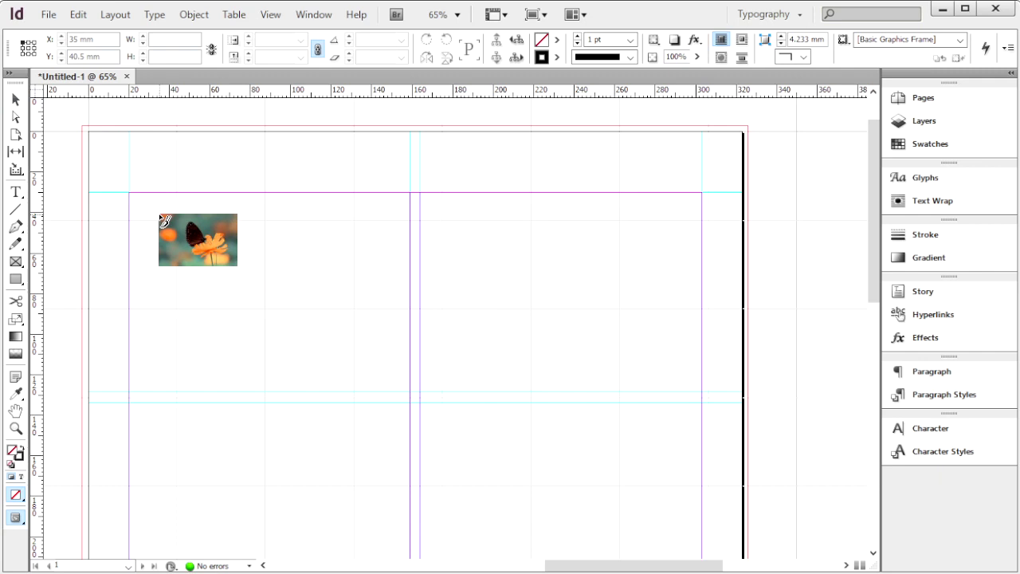
left_click_drag(193, 205, 477, 439)
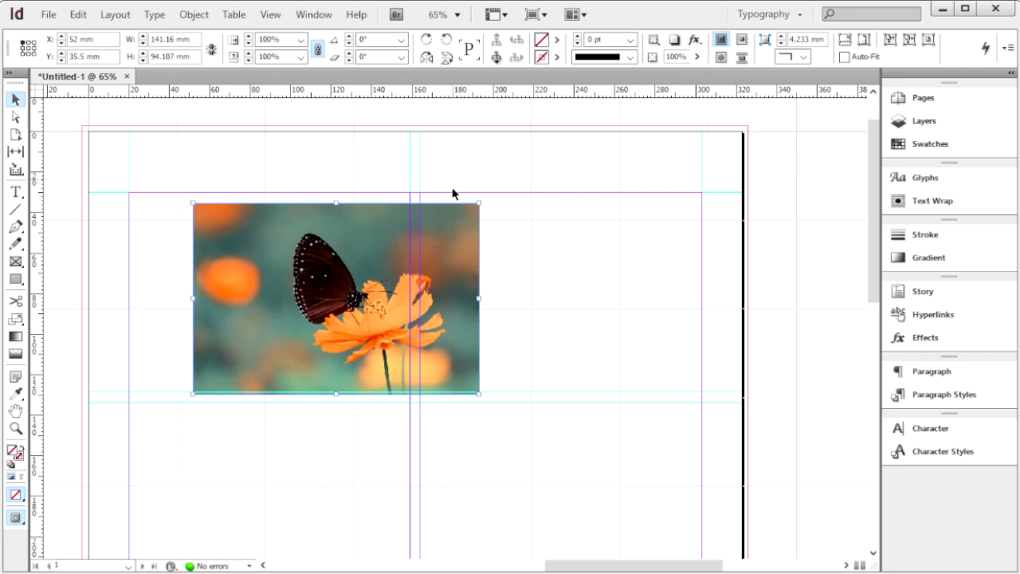
left_click(313, 16)
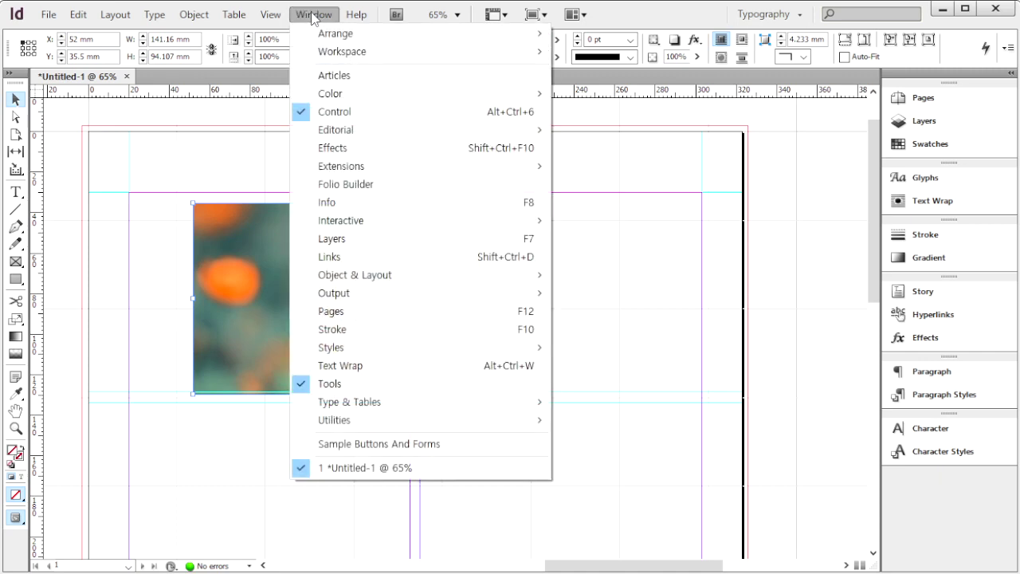
left_click(356, 147)
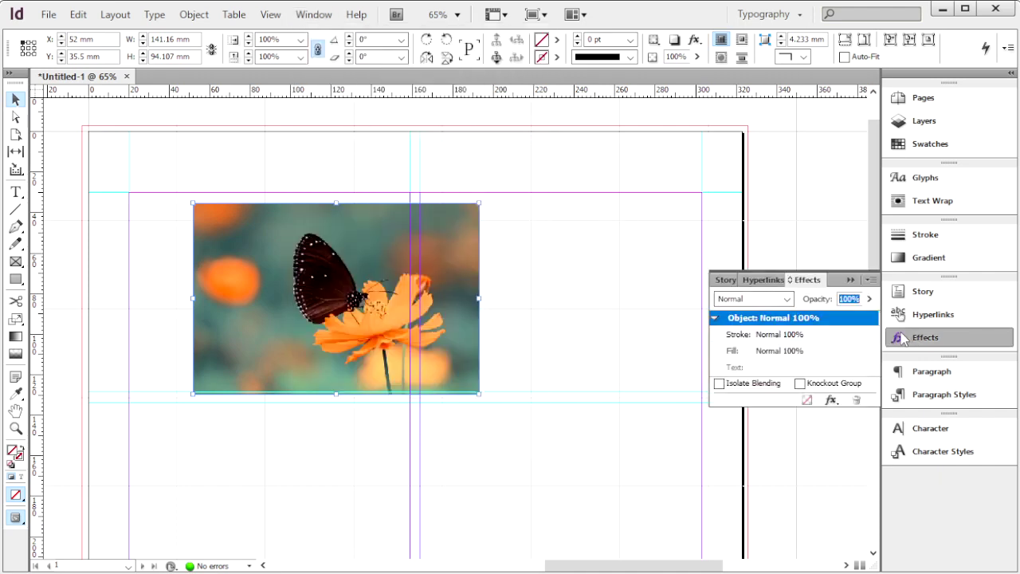
left_click(831, 401)
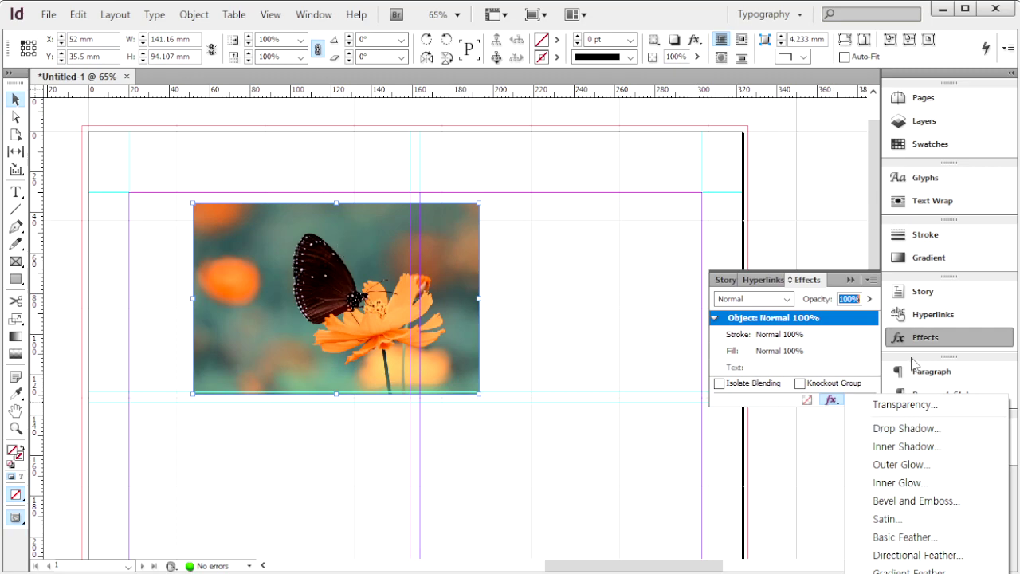
left_click(963, 346)
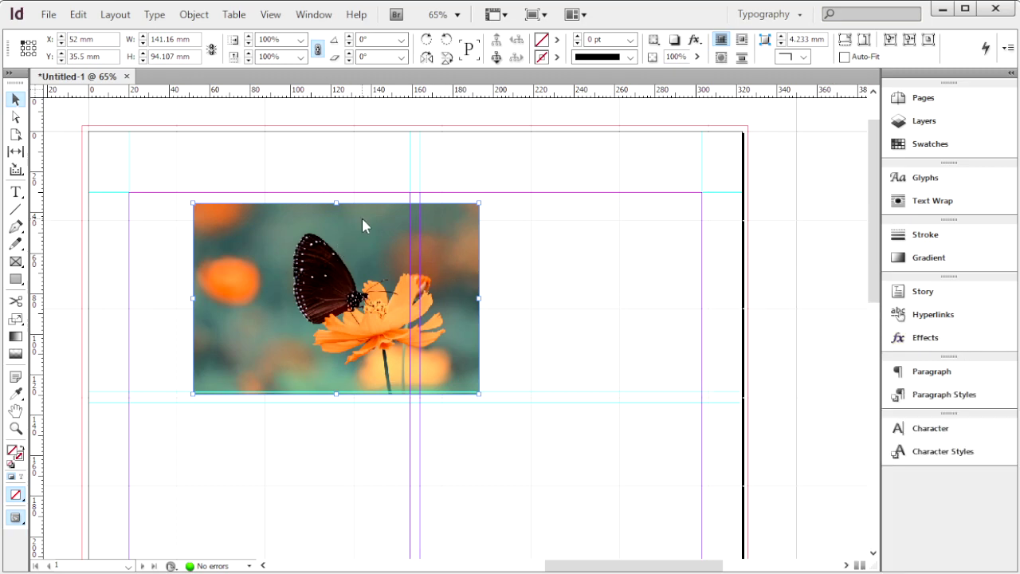
Apply a black Multiply Drop Shadow at 75% opacity to the butterfly image, with a 3.492 mm distance and 135° angle
right_click(363, 219)
mouse_move(486, 442)
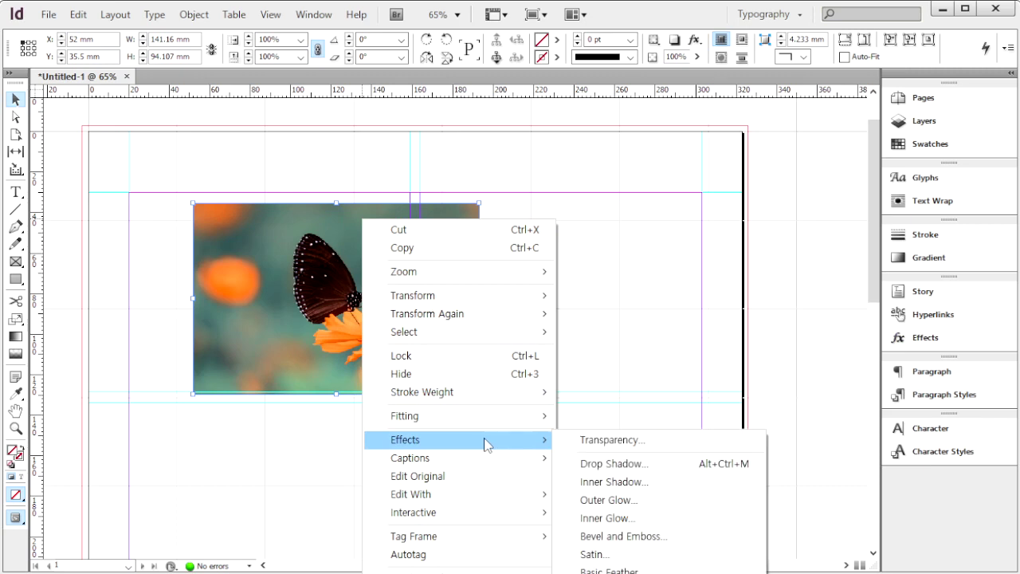
left_click(646, 463)
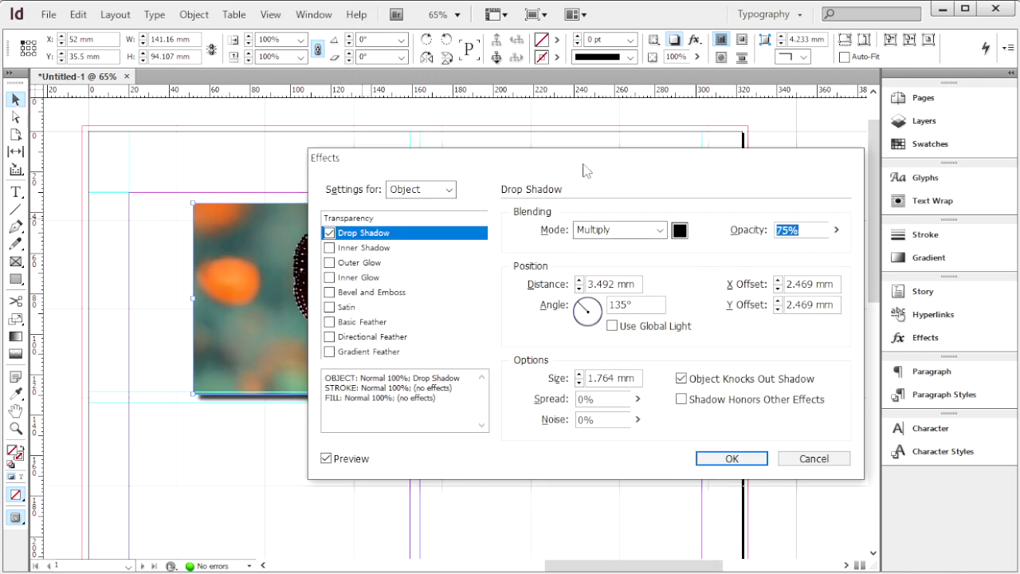
left_click_drag(594, 184, 690, 119)
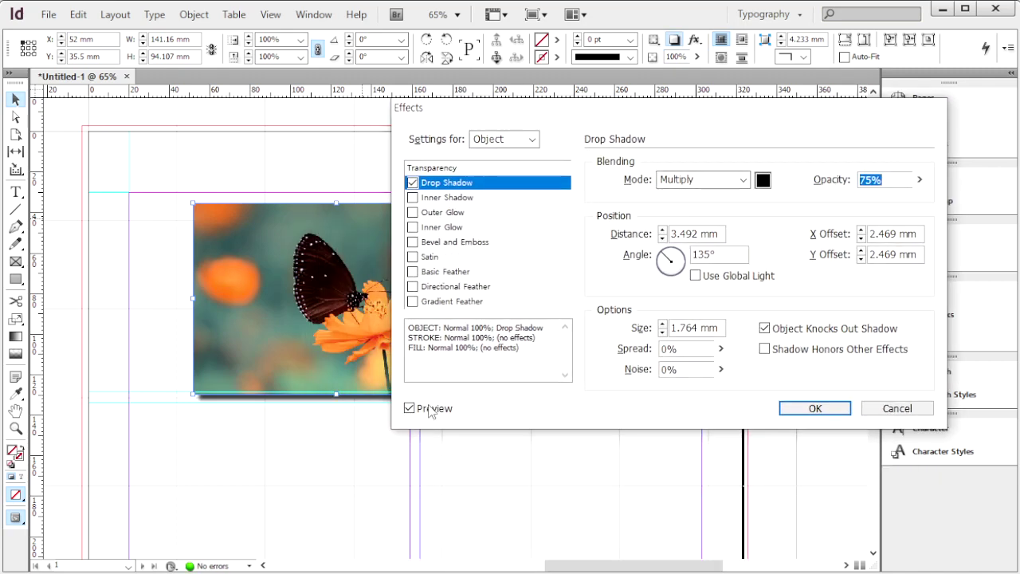
left_click(814, 407)
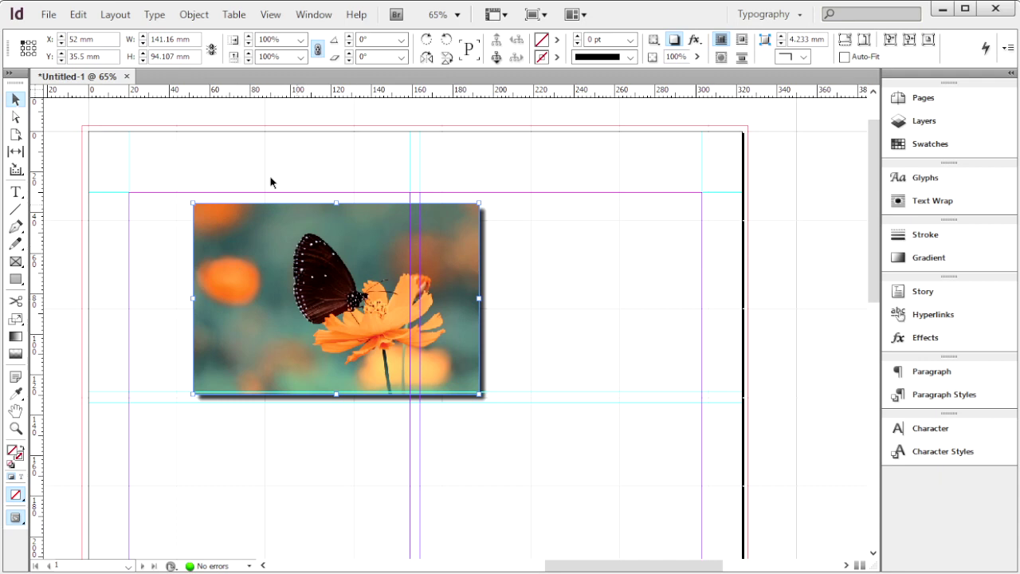
Set the butterfly image's opacity to 60%
left_click(688, 56)
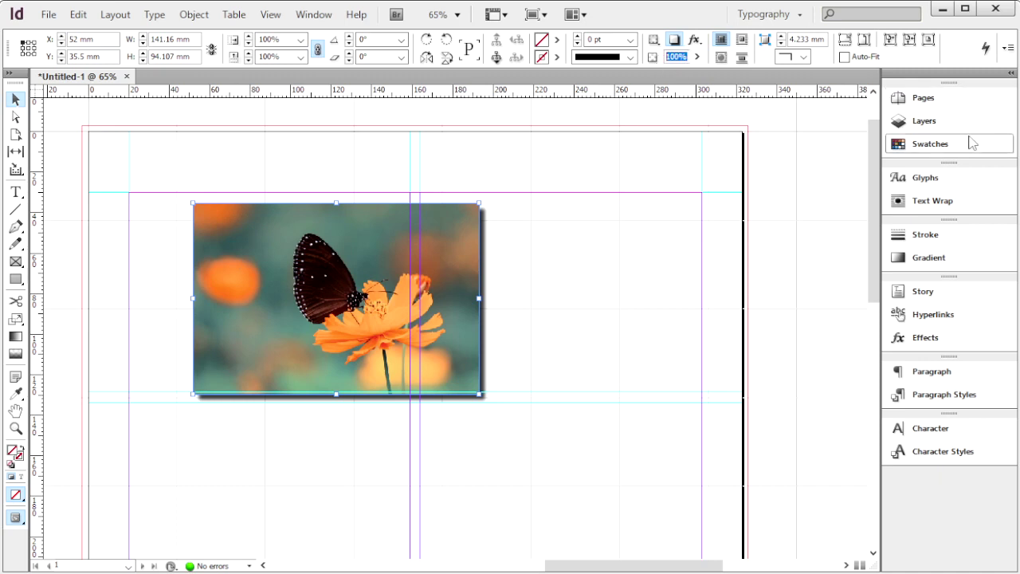
type("60")
key("Return")
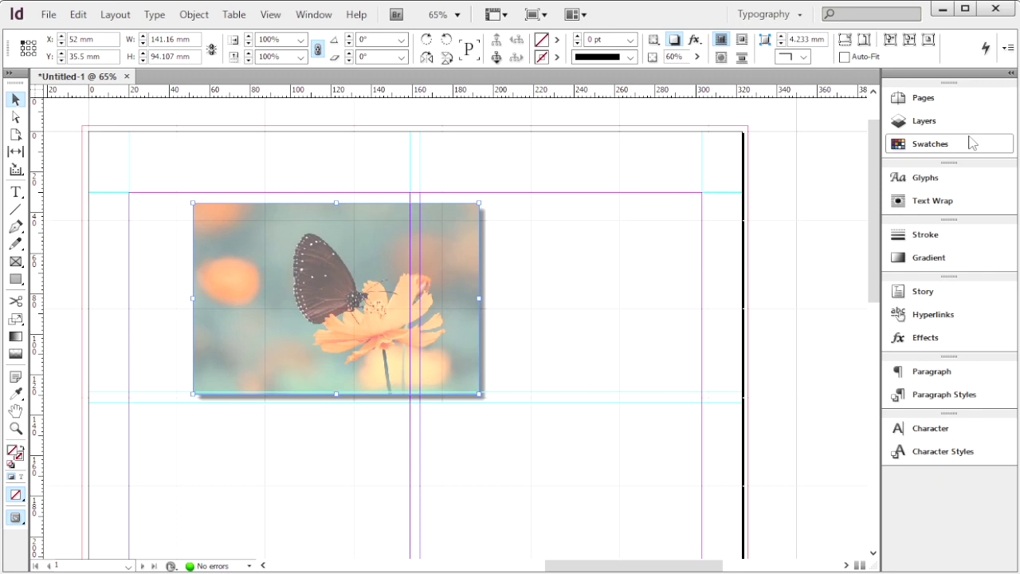
Delete the butterfly image and place 목기.jpg in the upper part of the page at about 115.5 by 115.5 mm
key("Delete")
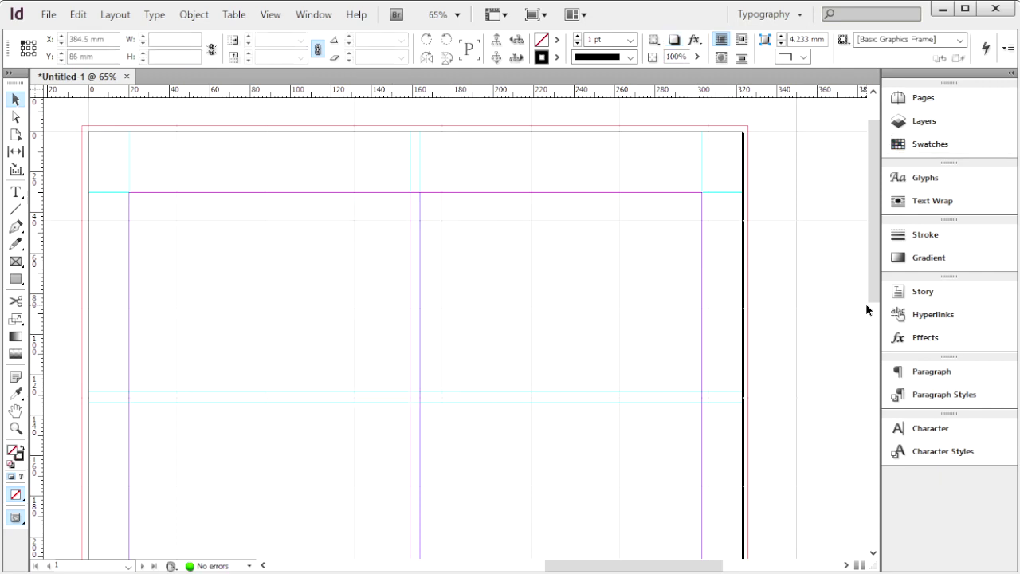
left_click(48, 14)
left_click(129, 228)
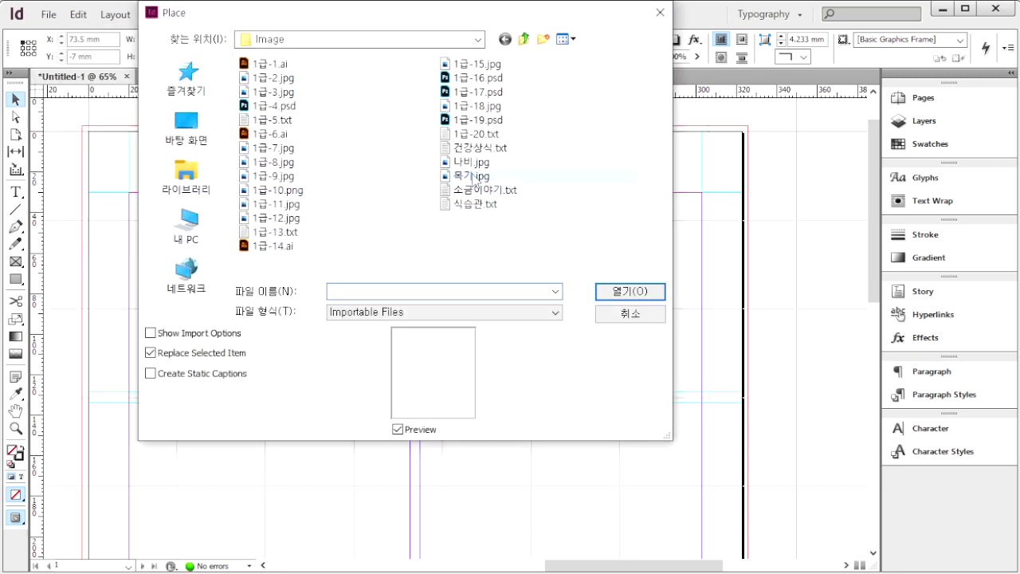
left_click(474, 175)
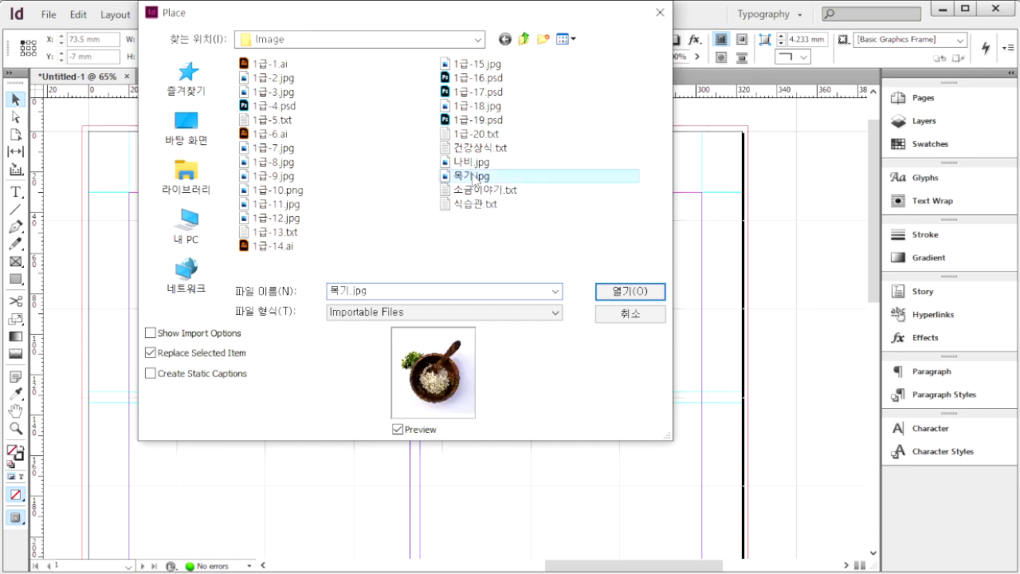
left_click(629, 292)
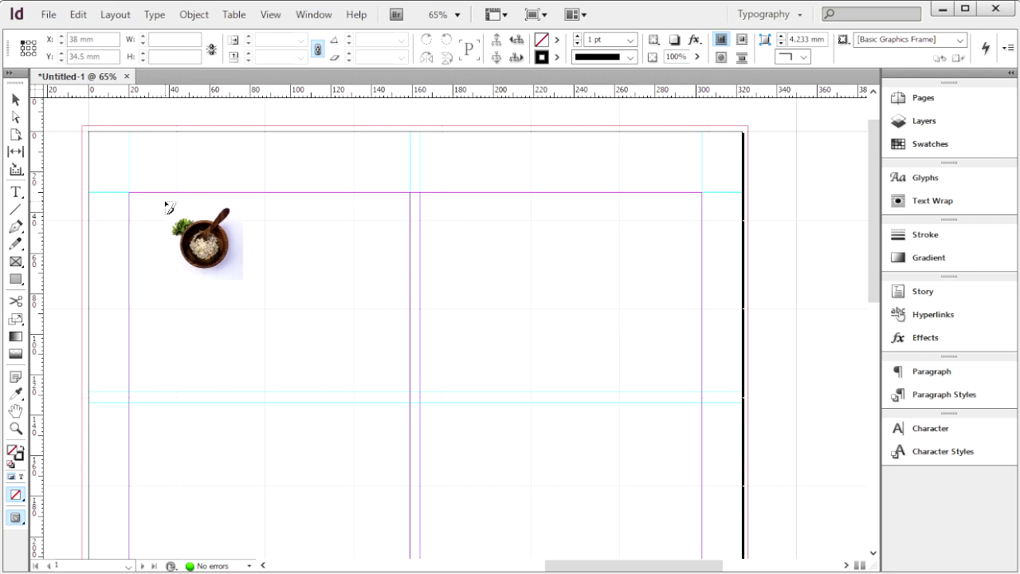
left_click_drag(197, 205, 433, 404)
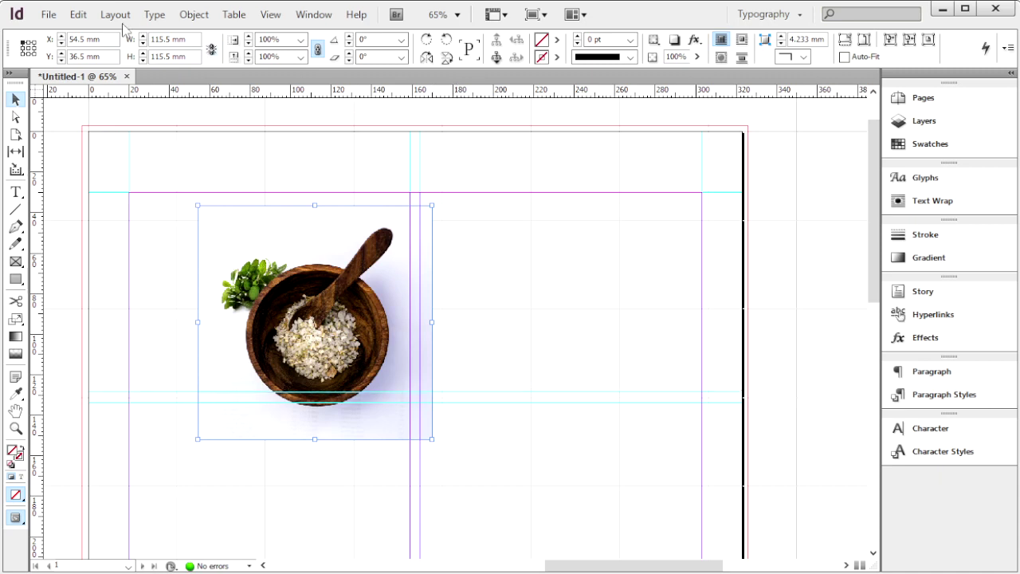
Cut out the bowl image's background with a clipping path of type Photoshop Path, using 패스 1
left_click(194, 15)
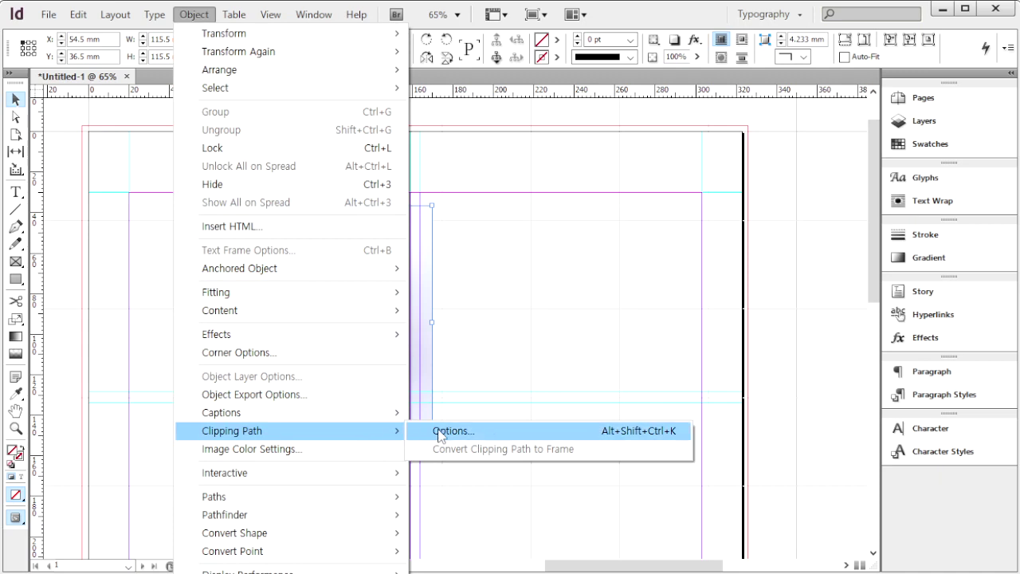
left_click(439, 431)
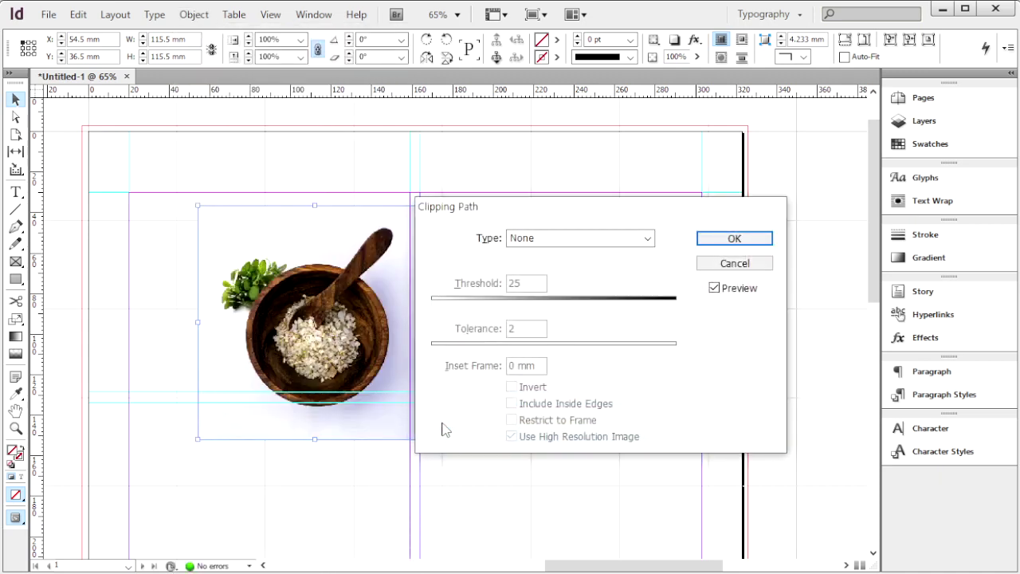
left_click(590, 244)
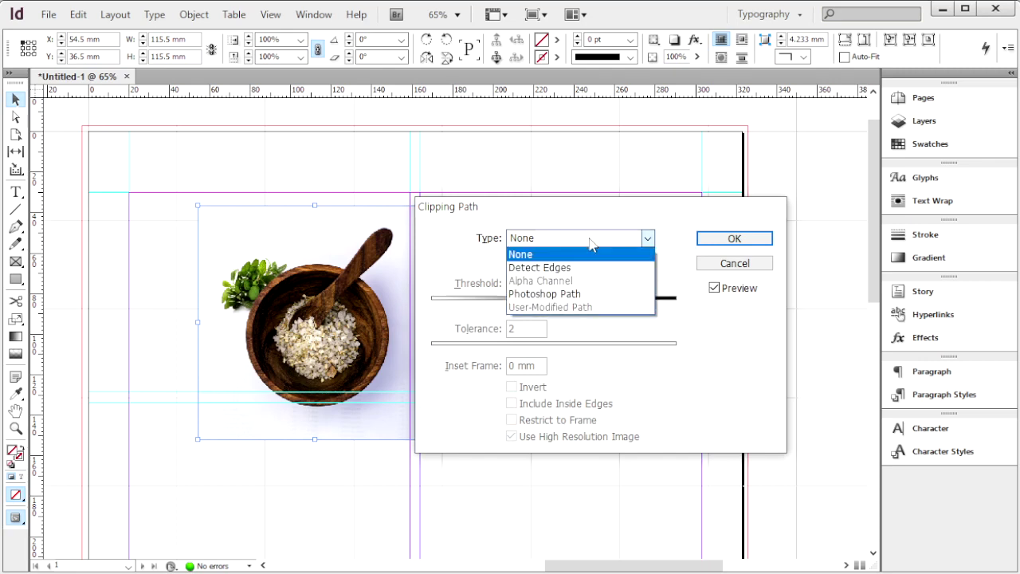
left_click(544, 294)
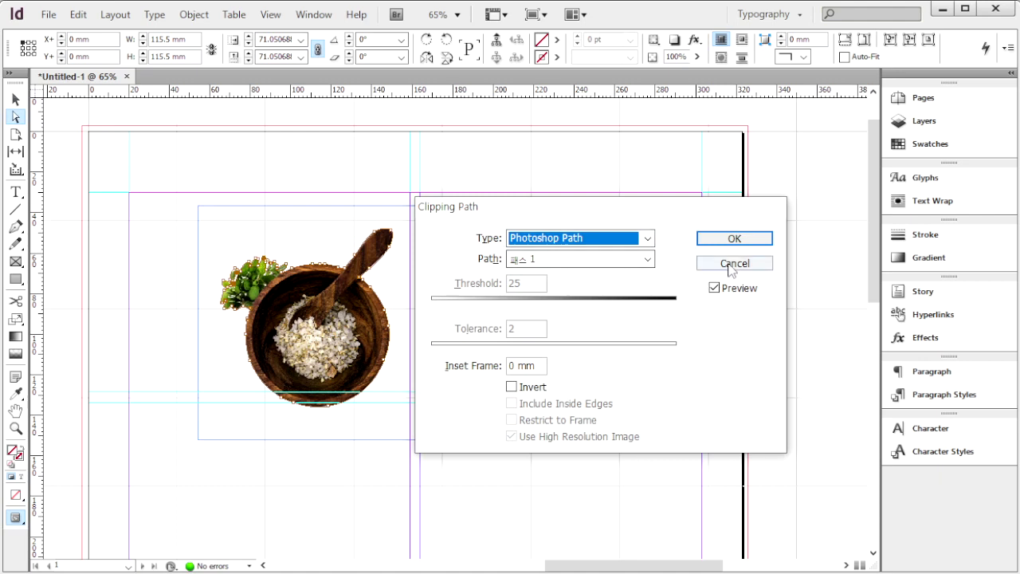
left_click(733, 237)
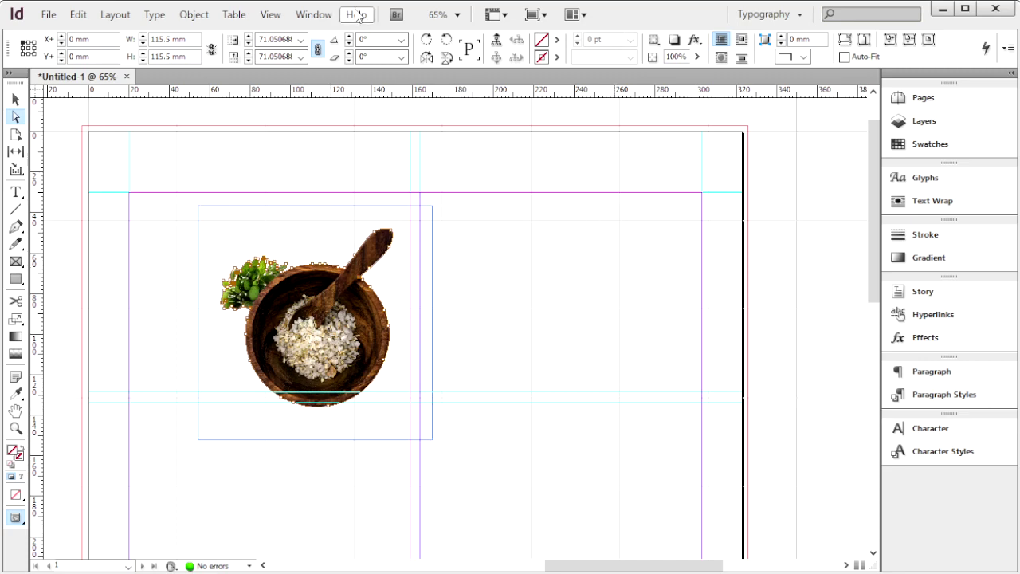
Wrap text around the bowl's object shape, with the contour Same as Clipping and a 10 mm offset
left_click(313, 14)
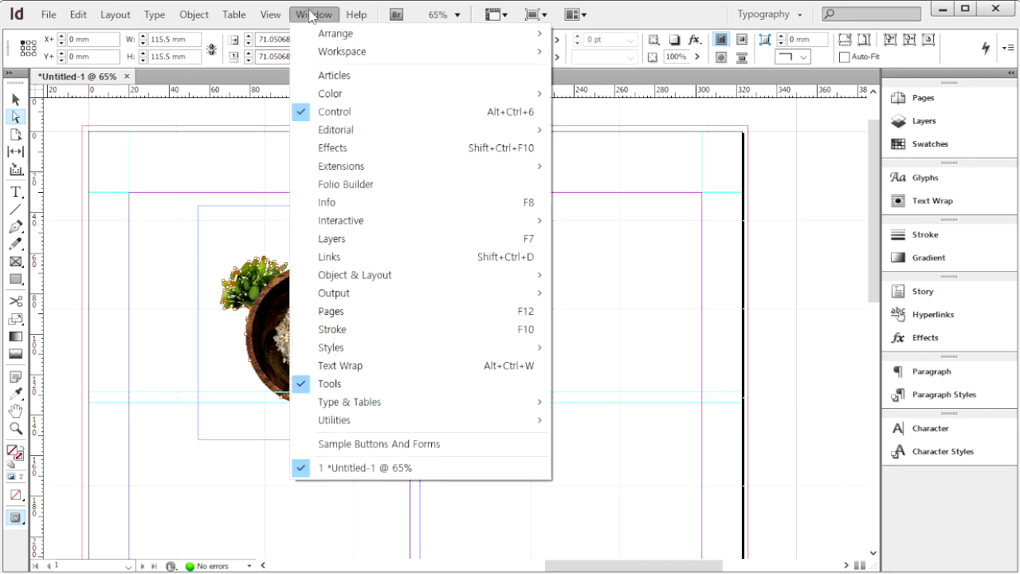
left_click(443, 375)
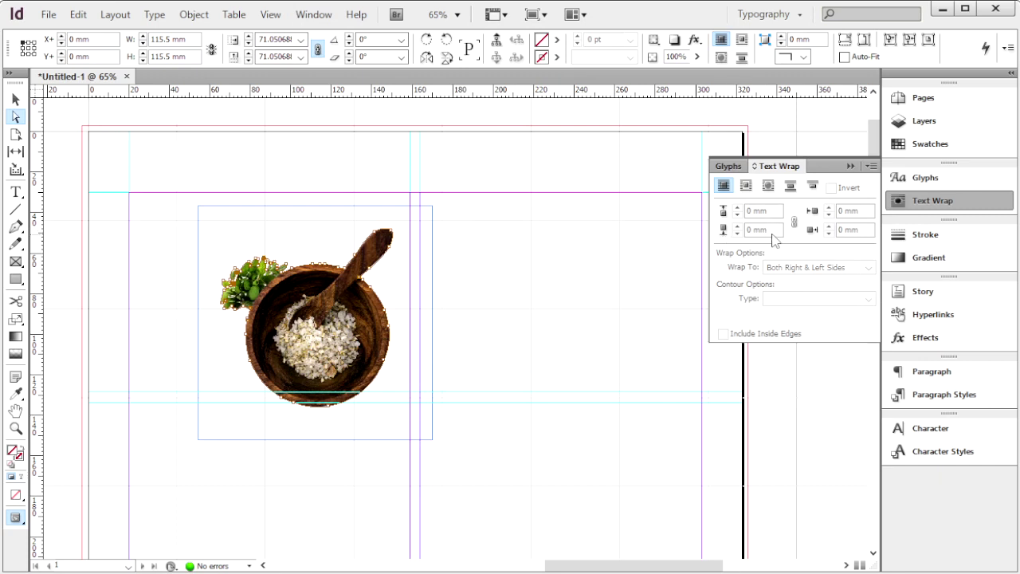
left_click(767, 188)
left_click(767, 187)
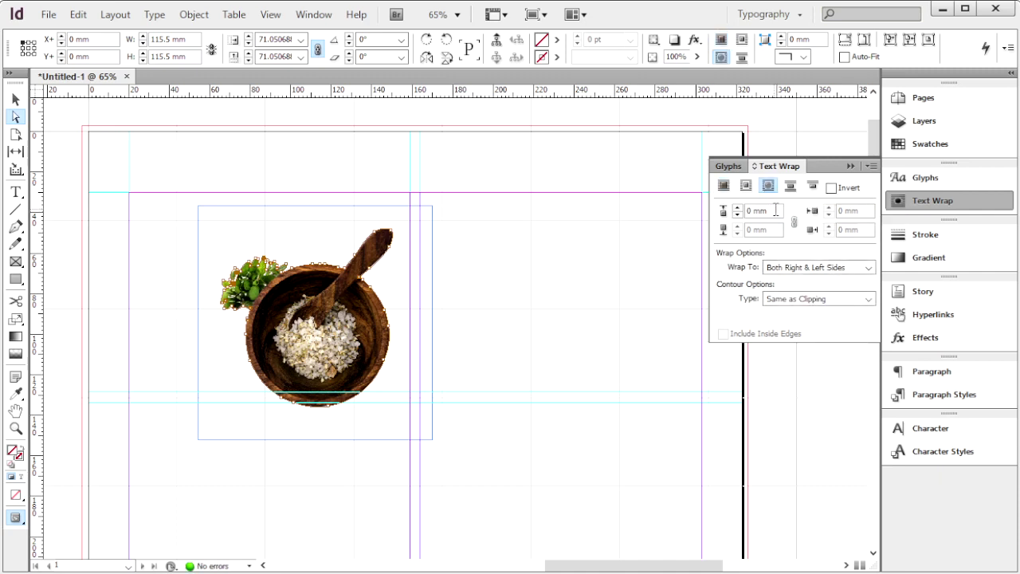
left_click(776, 209)
type("10")
key("Return")
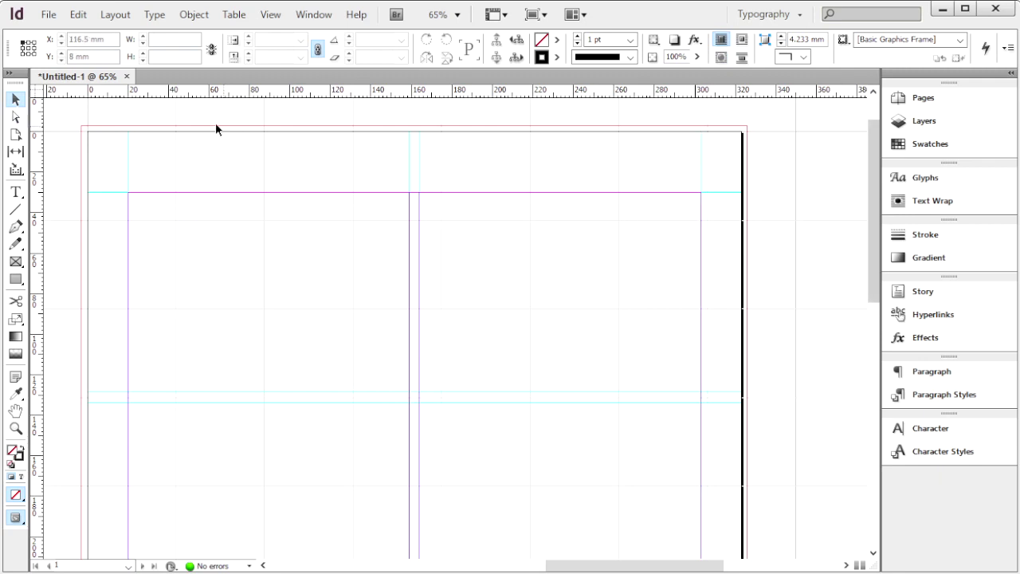
Draw a horizontal line about 143 mm long in the upper part of the page and set its length to 150 mm
left_click(16, 210)
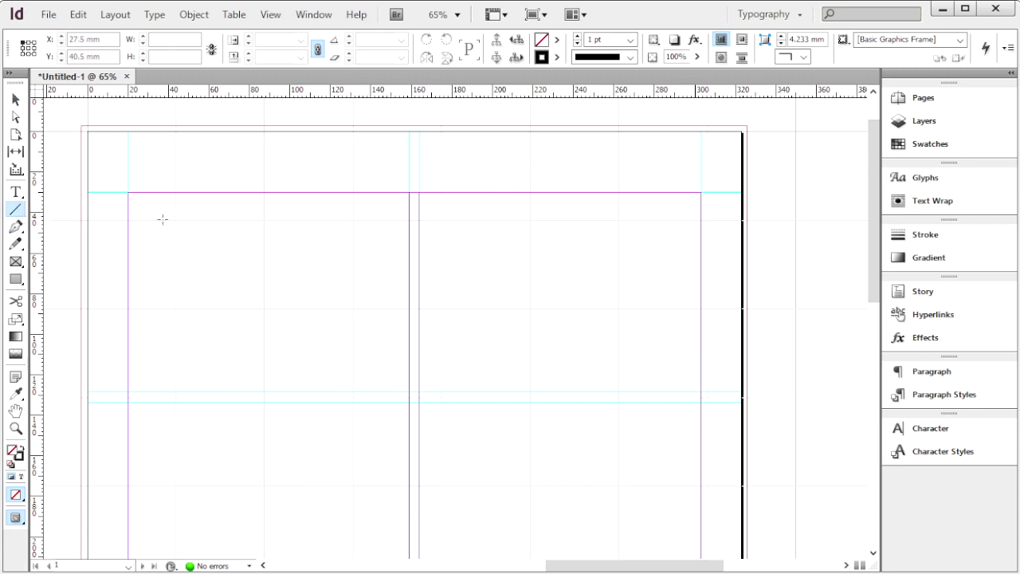
left_click_drag(151, 230, 441, 231)
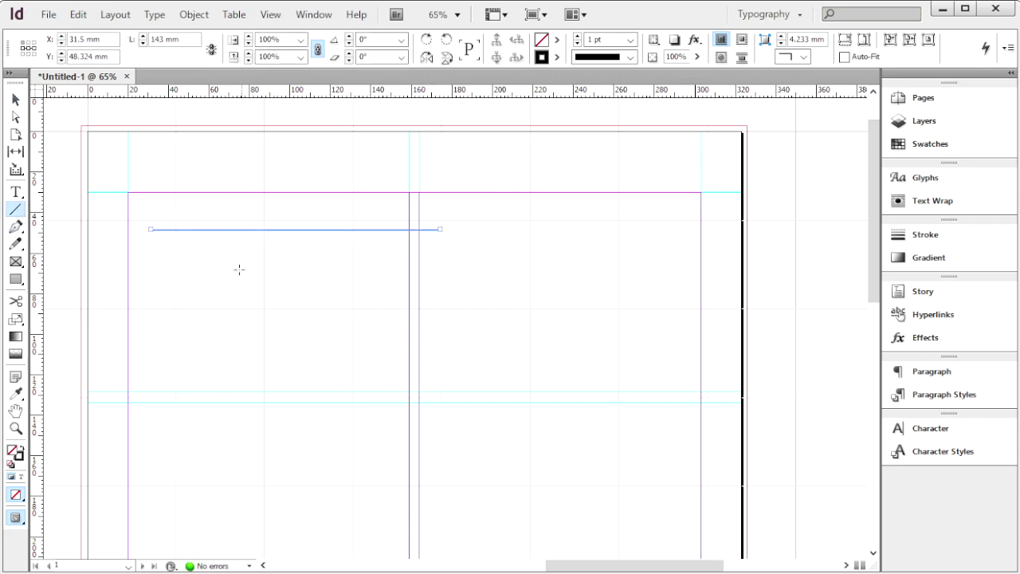
left_click(185, 39)
type("150")
key("Return")
left_click(15, 100)
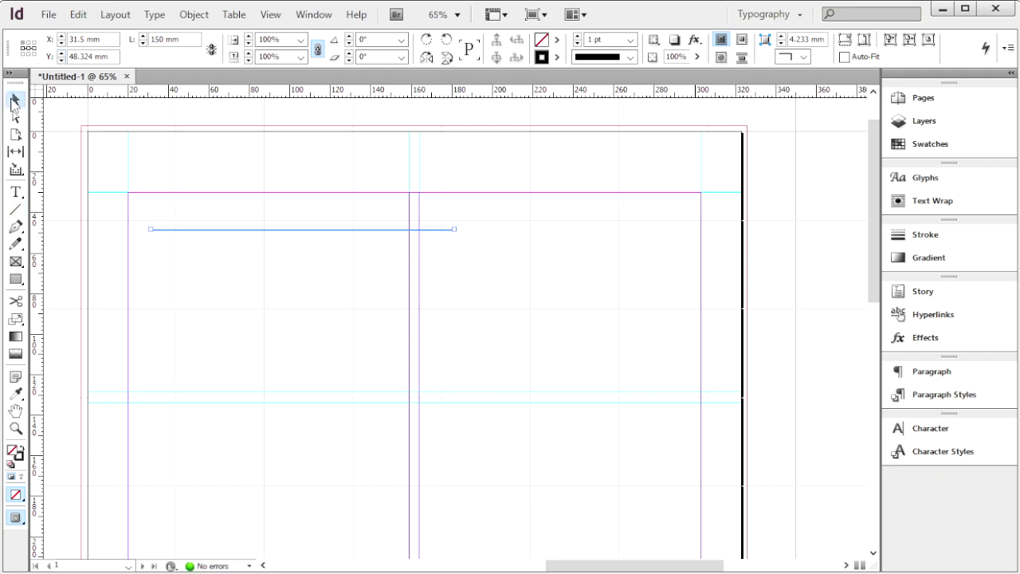
Set the line's stroke weight to 10 pt and its stroke type to Straight Hash
left_click(947, 236)
left_click(317, 14)
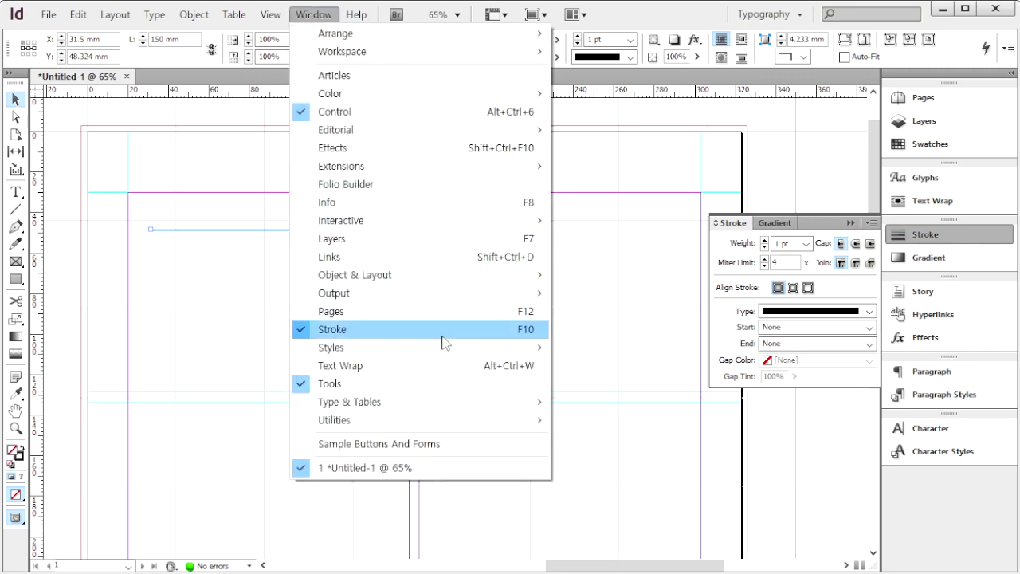
left_click(727, 223)
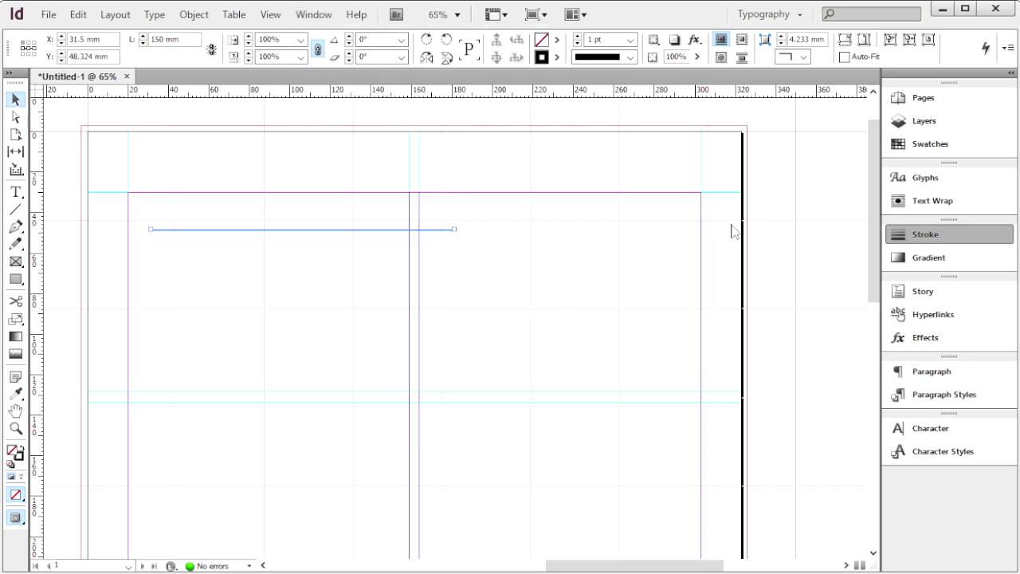
left_click(952, 235)
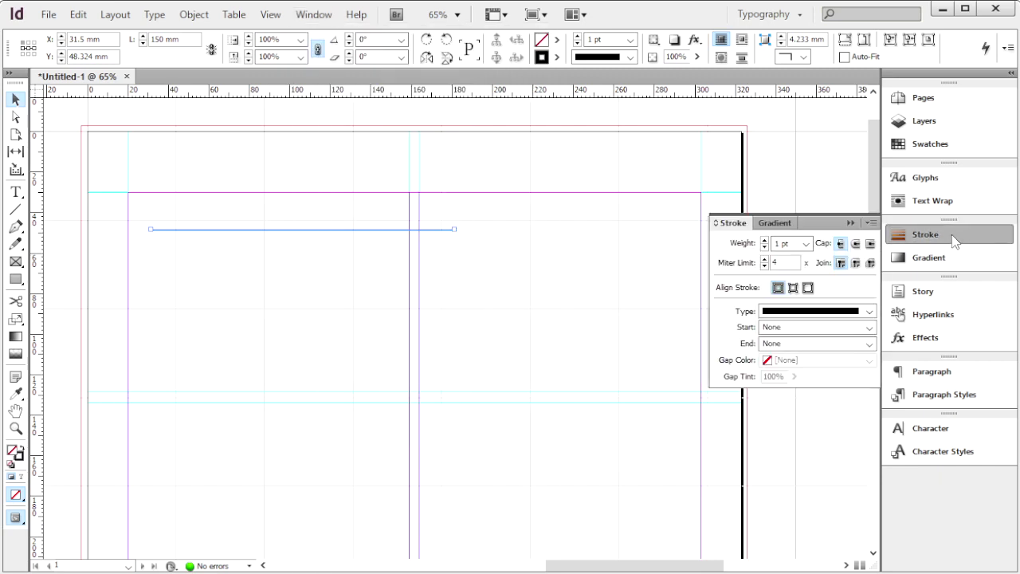
left_click(792, 242)
type("10")
key("Return")
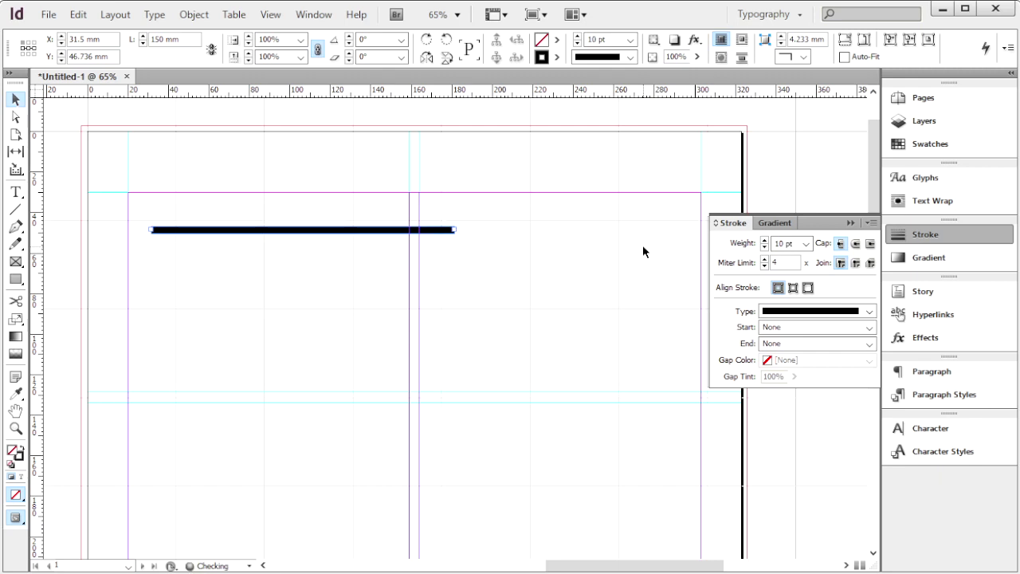
left_click(867, 311)
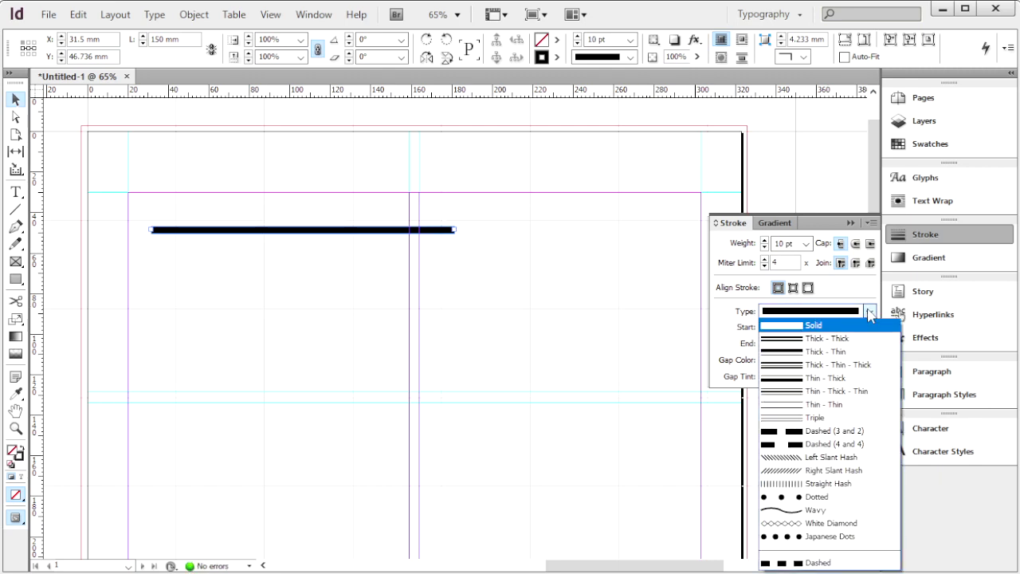
left_click(829, 484)
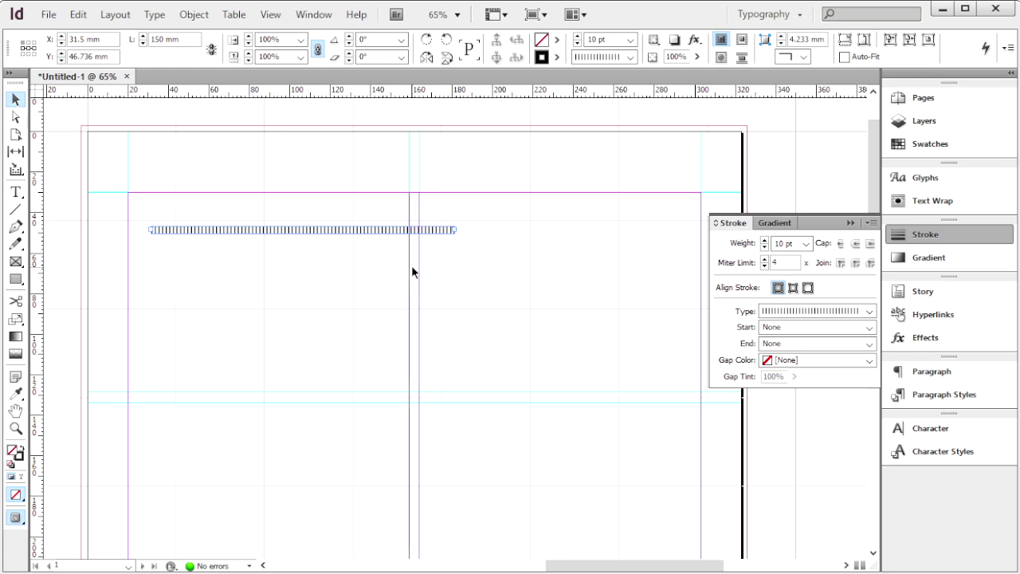
Show the colour settings for the line's stroke and switch them to CMYK
left_click(313, 14)
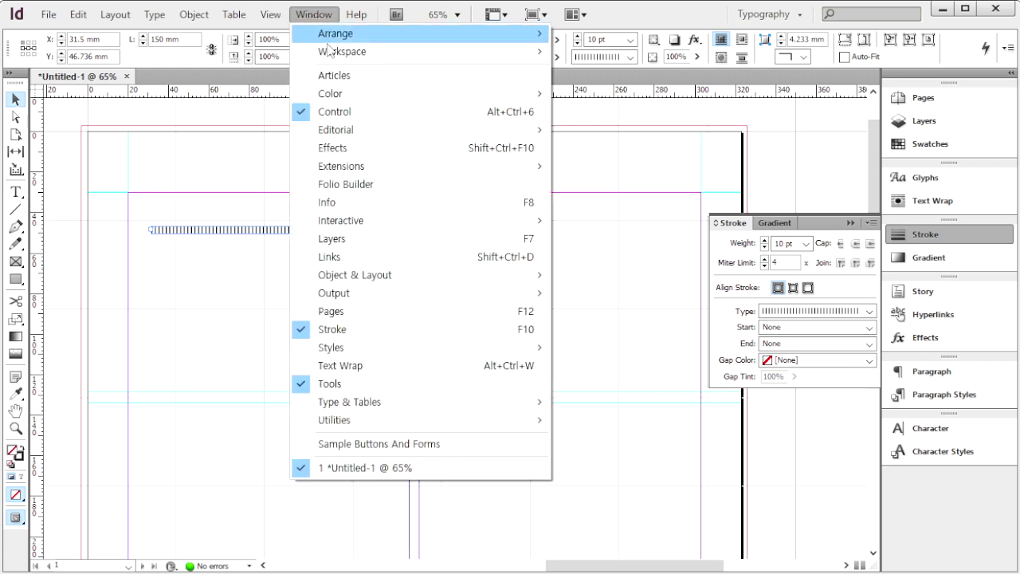
mouse_move(474, 90)
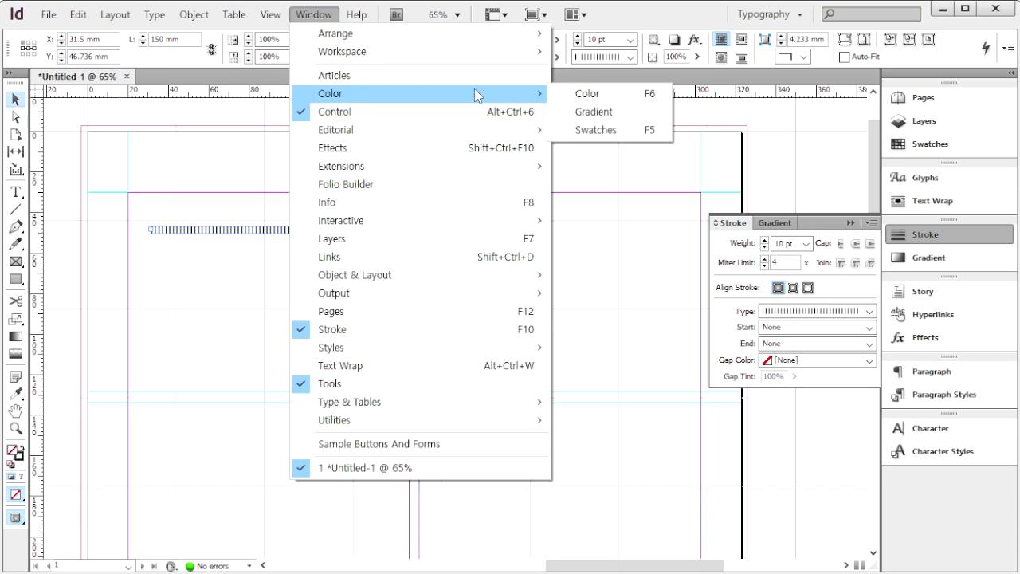
left_click(591, 94)
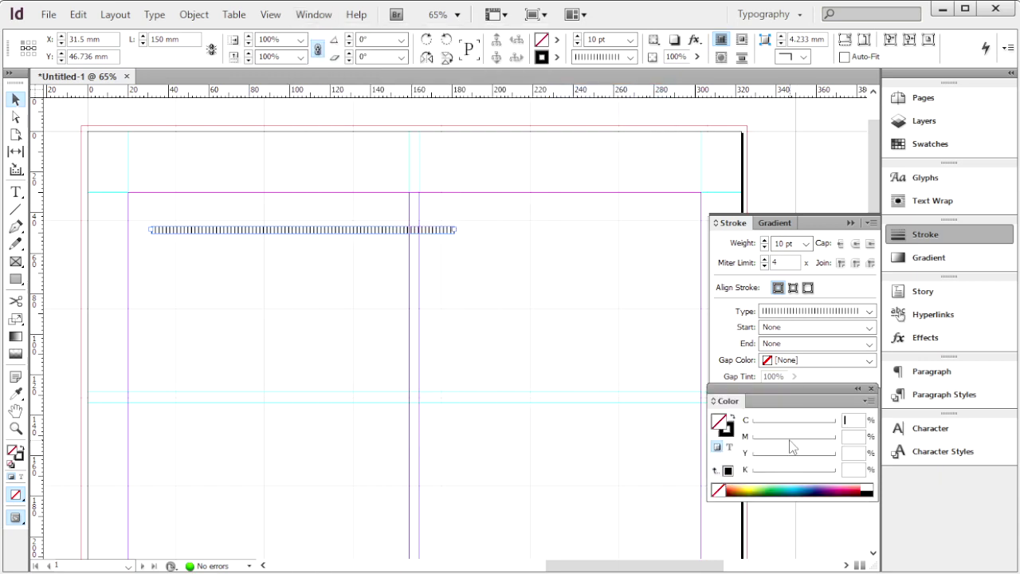
left_click(726, 434)
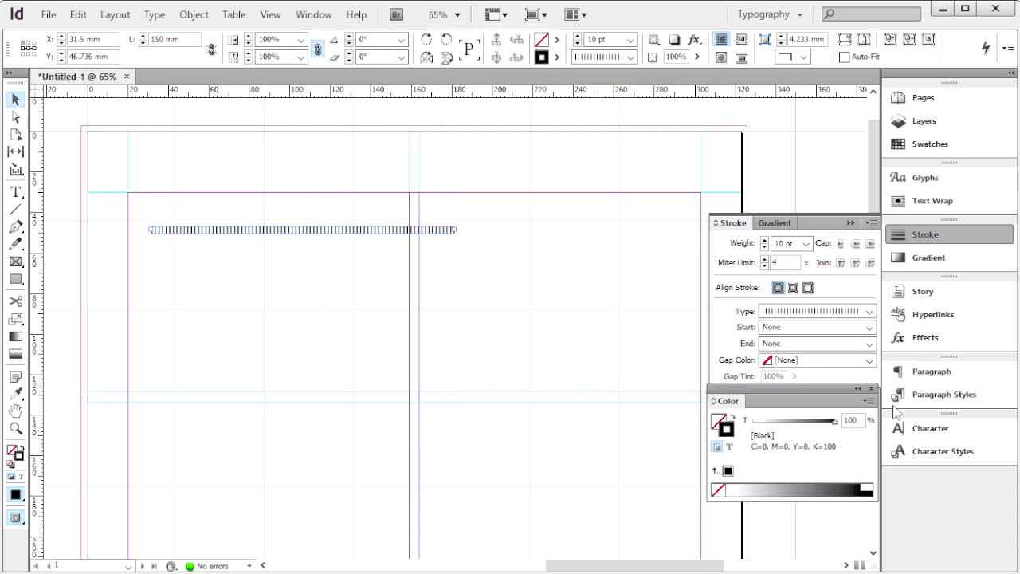
left_click(869, 401)
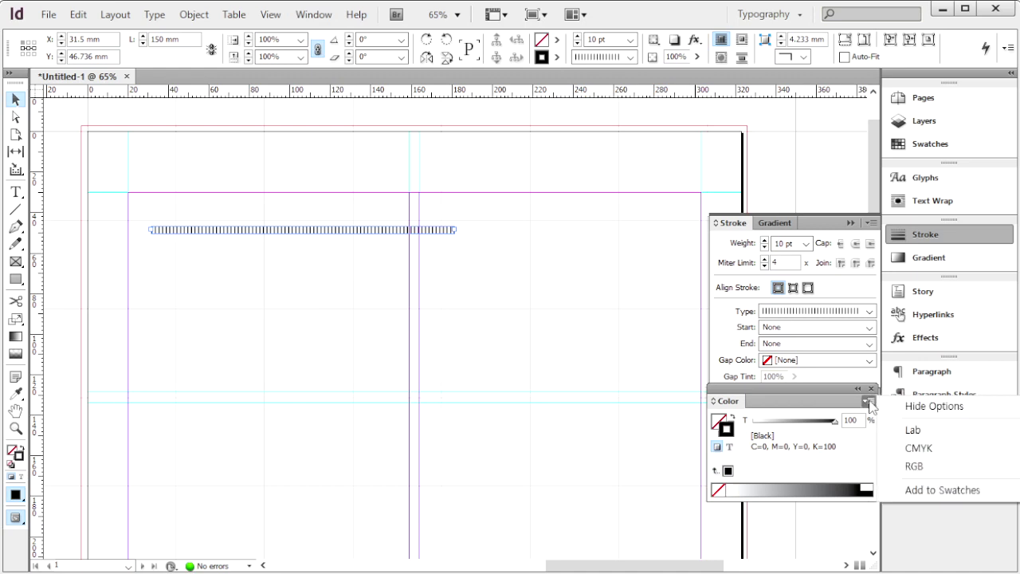
left_click(924, 449)
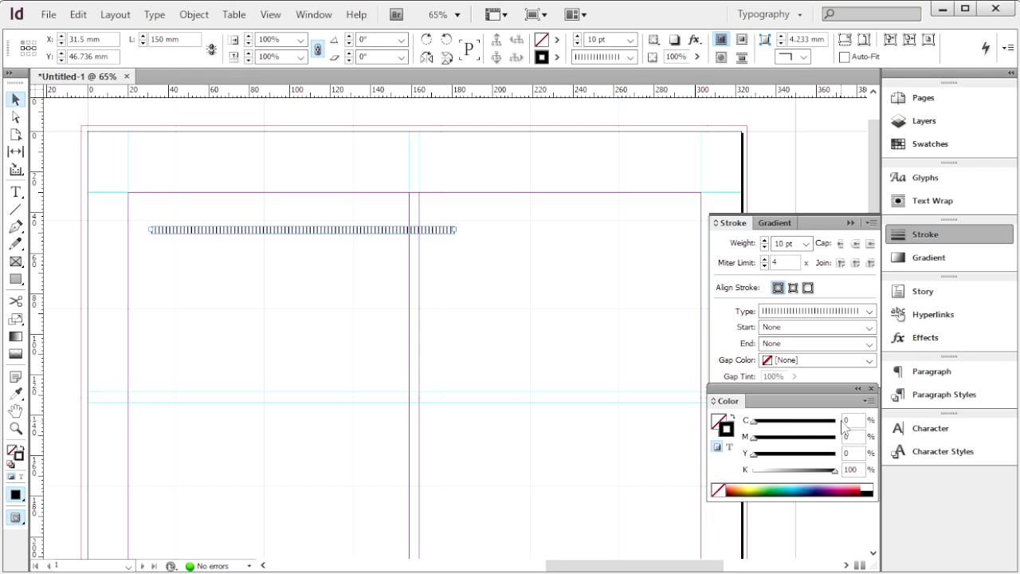
Set the line's stroke colour to C 70, M 100, Y 0, K 0
left_click(853, 421)
type("70")
key("Tab")
type("100")
key("Tab")
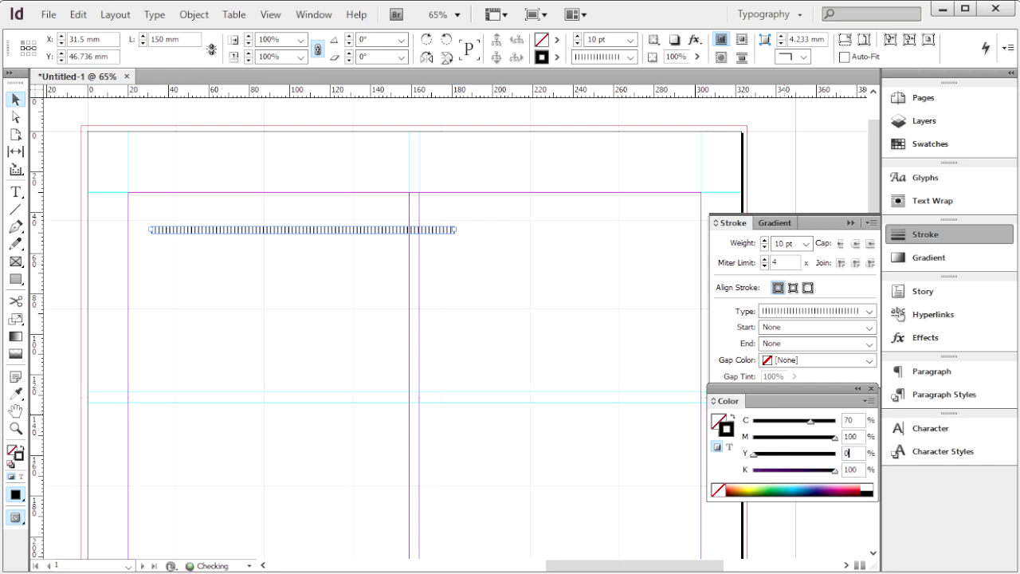
key("Tab")
type("0")
key("Return")
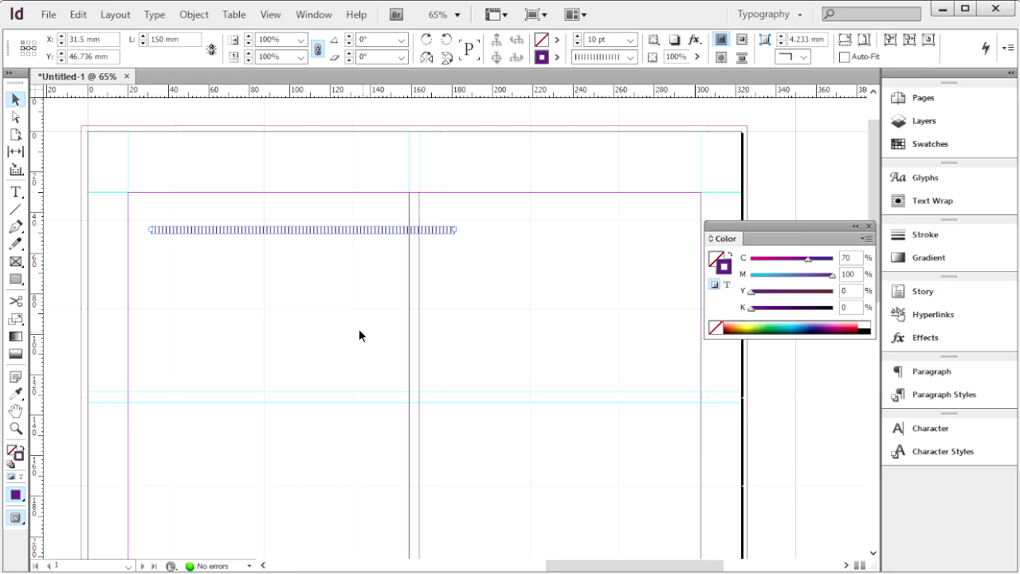
Create a rectangle 150 mm wide and 30 mm high below the hashed line
left_click(17, 280)
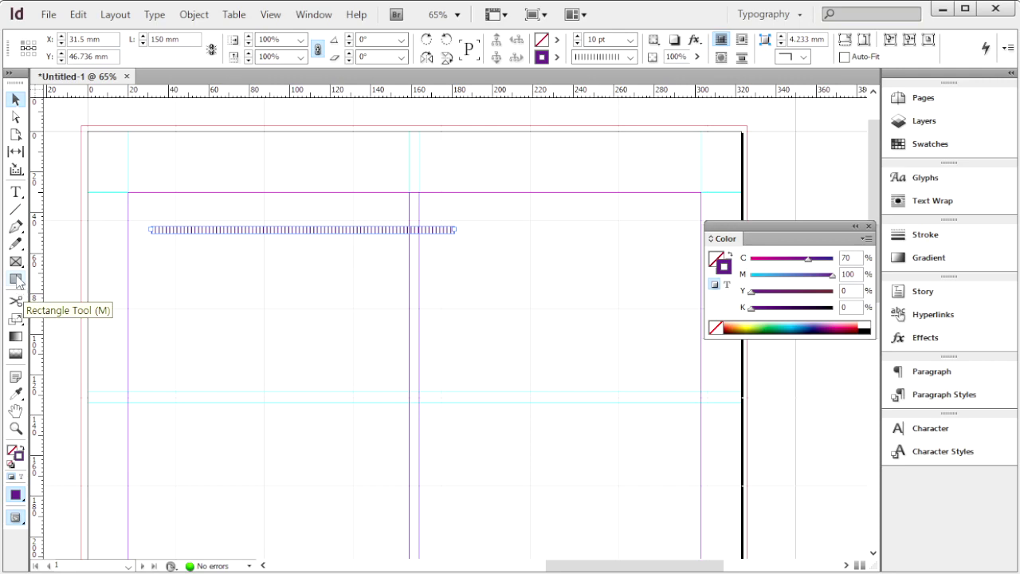
left_click(169, 292)
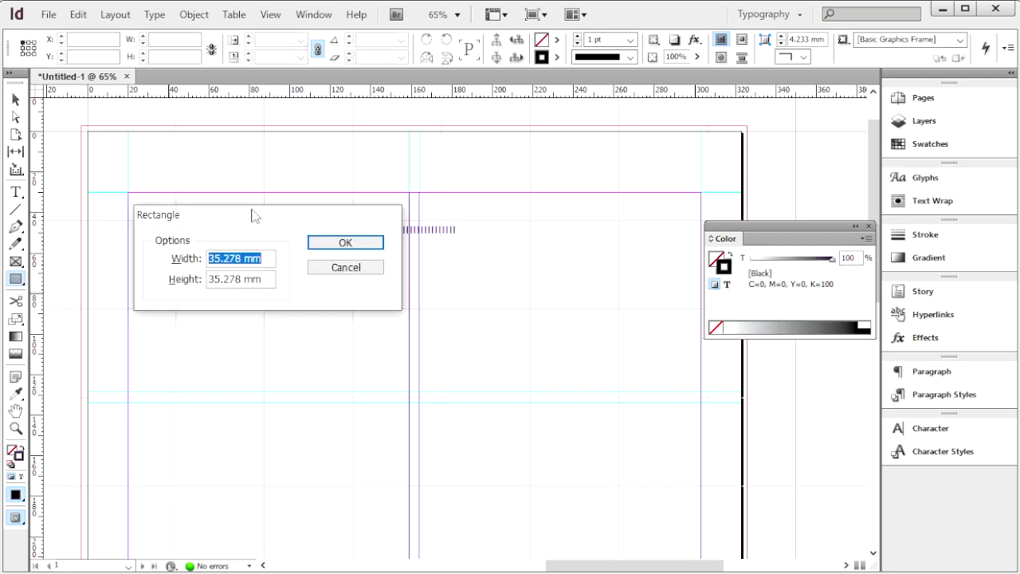
left_click_drag(269, 214, 280, 276)
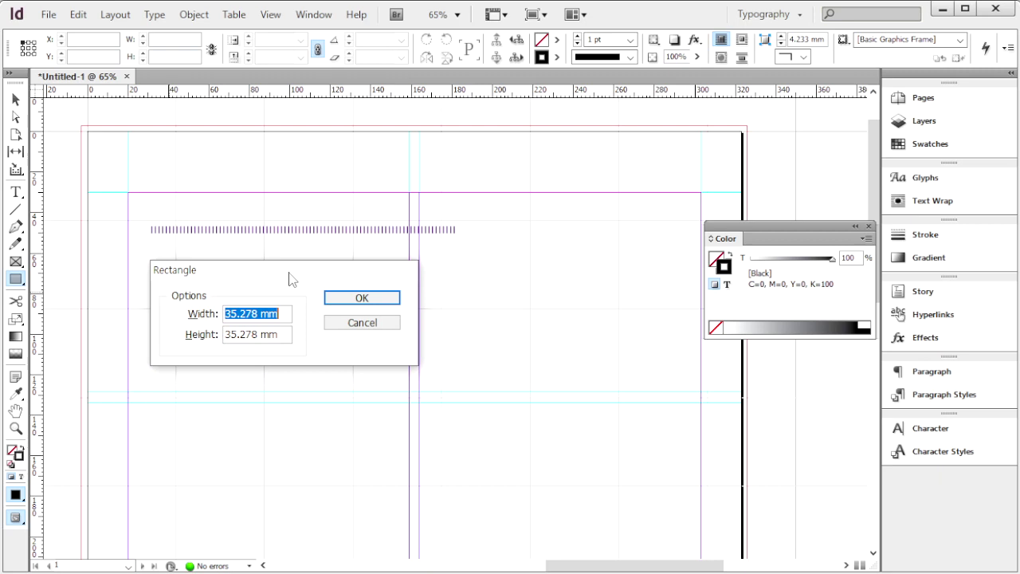
type("150")
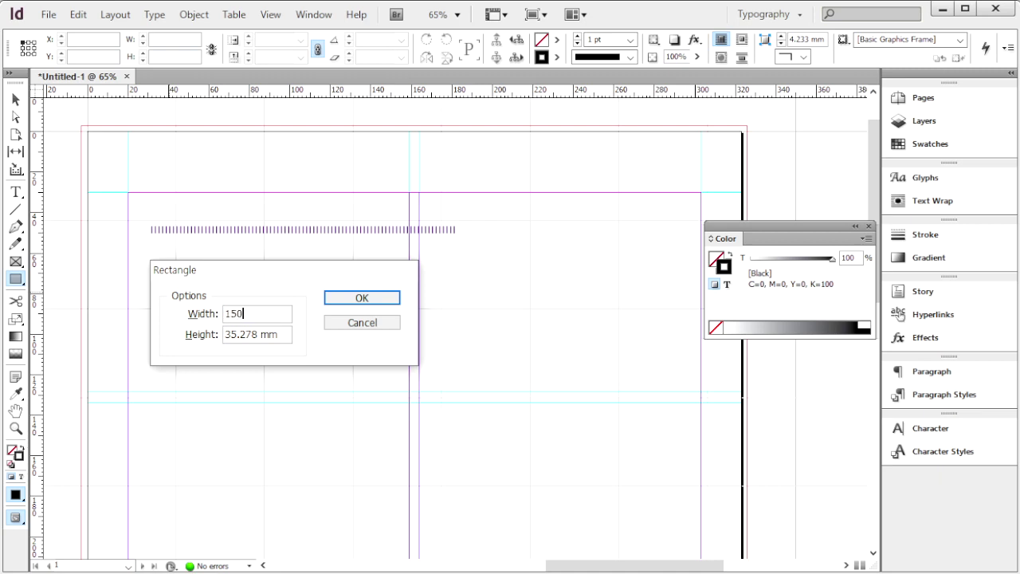
key("Tab")
type("30")
key("Return")
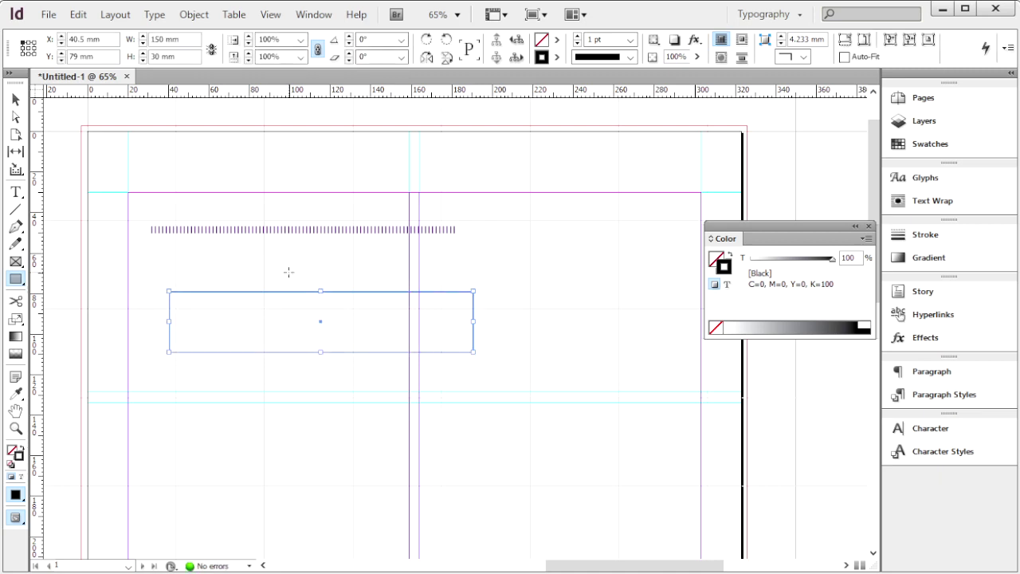
Remove the rectangle's stroke and set its fill colour to C 100, M 50, Y 20, K 20
left_click(715, 329)
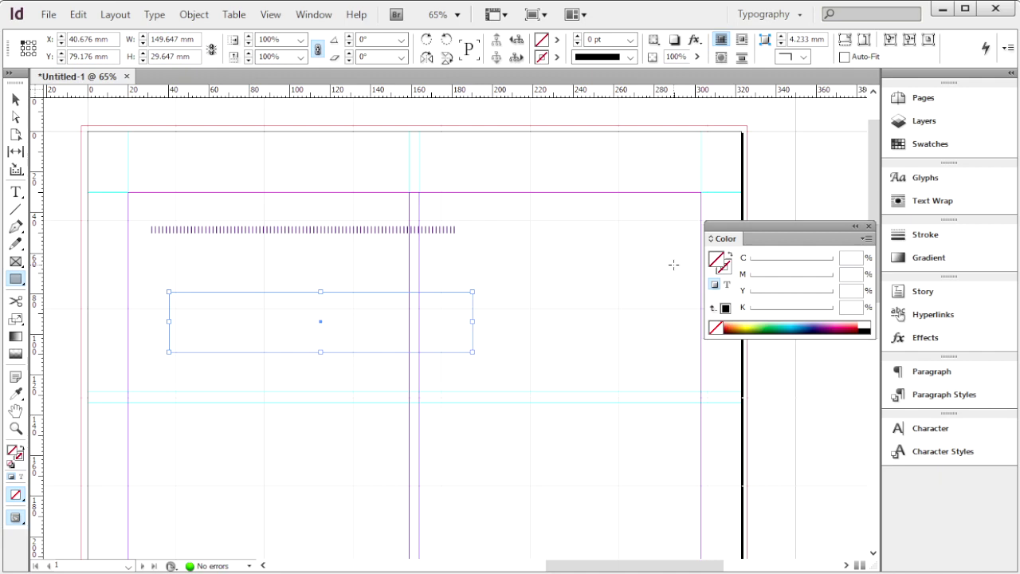
key("F6")
key("F6")
type("100")
key("Tab")
type("50")
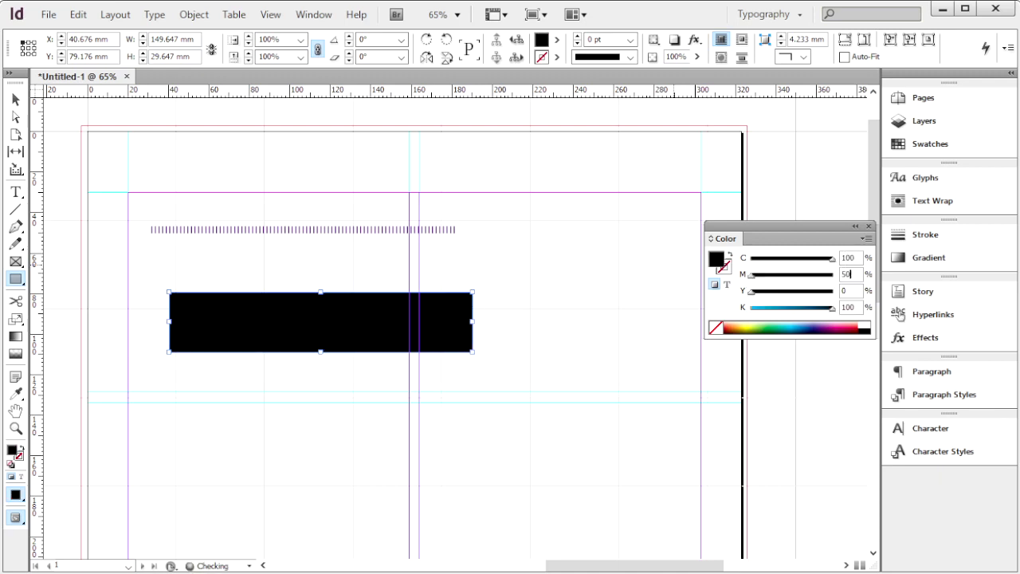
key("Tab")
type("20")
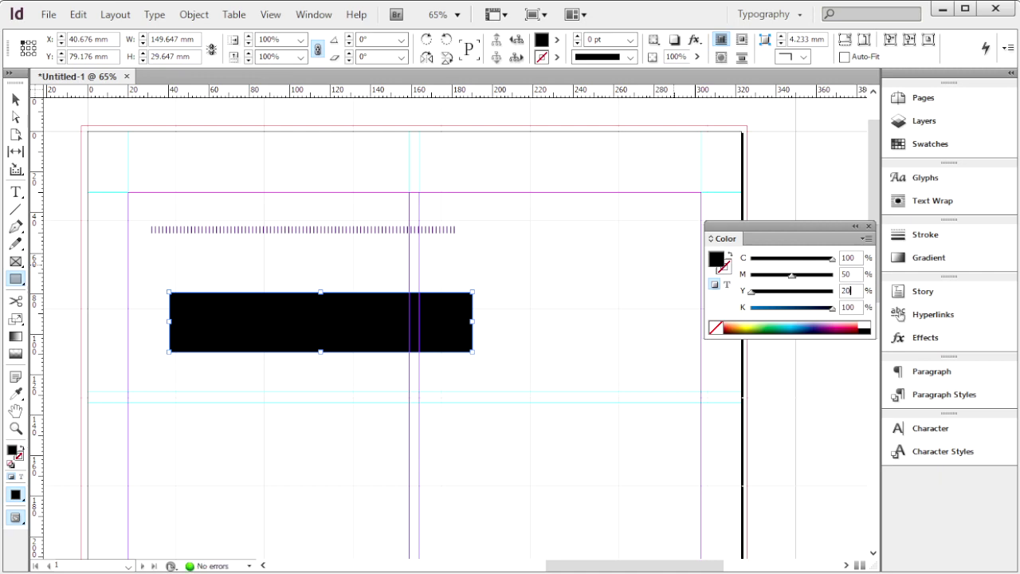
key("Tab")
type("20")
key("Return")
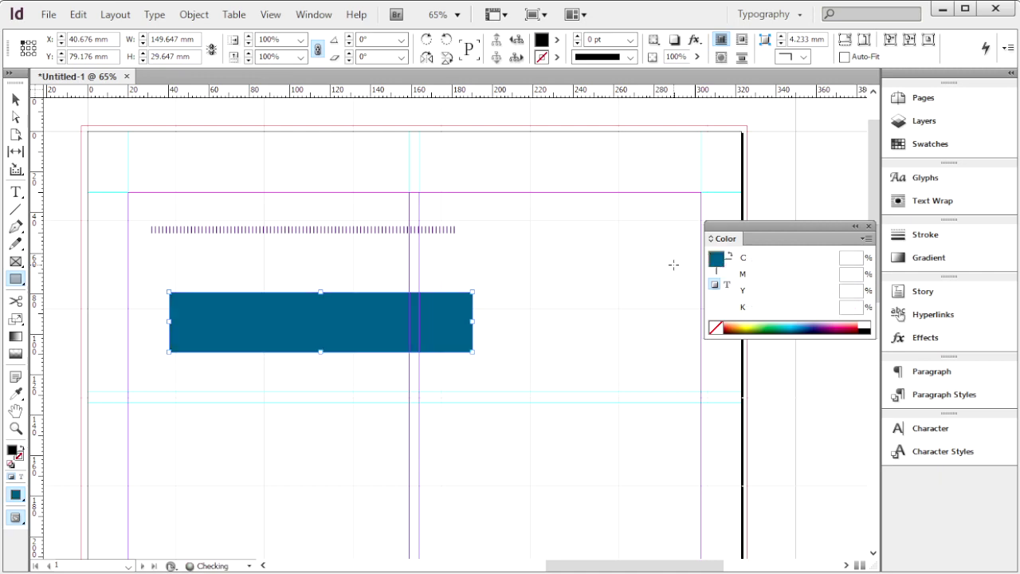
Move the filled rectangle up to just beneath the hashed line, at about X 29 mm, Y 58.5 mm
left_click(15, 99)
left_click_drag(361, 327, 337, 284)
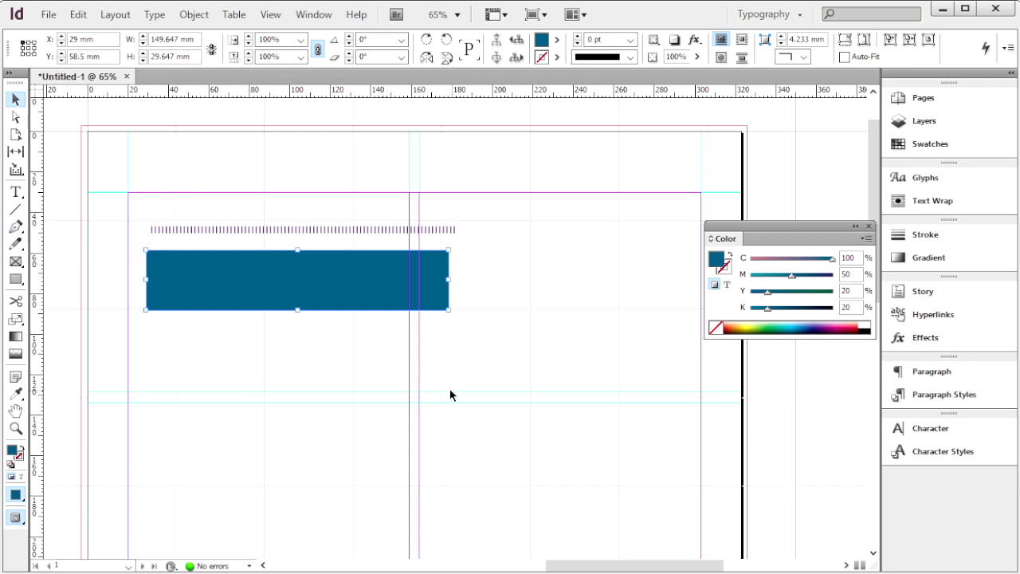
Delete the rectangle's lower-left anchor point with the Pen tool and undo the deletion
left_click(16, 228)
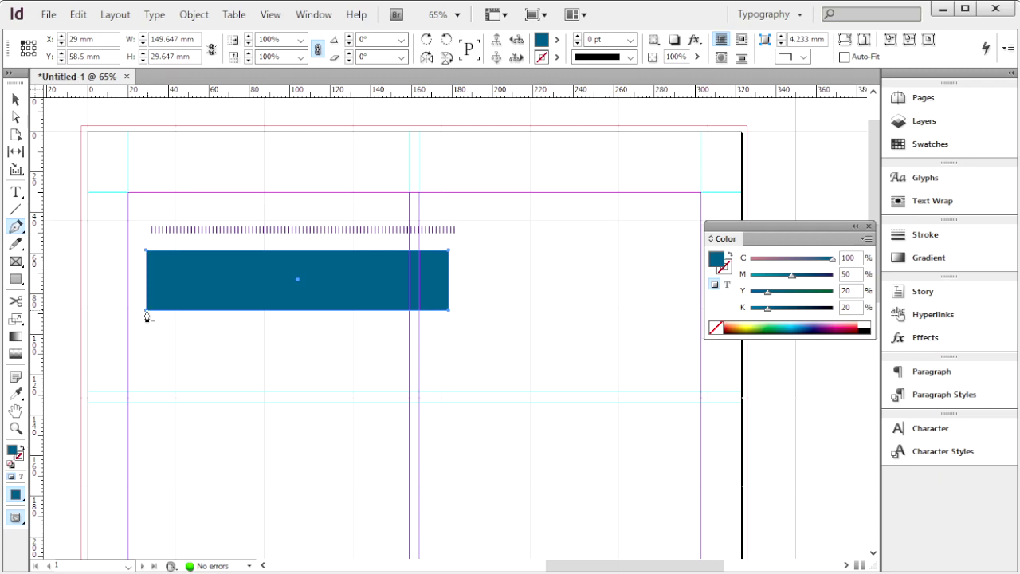
left_click(147, 311)
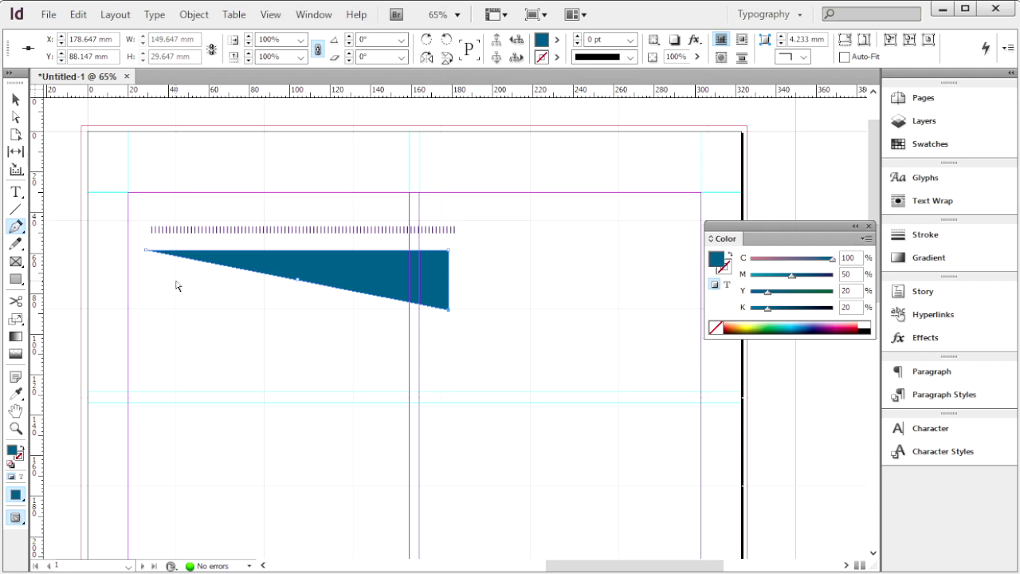
key("ctrl+z")
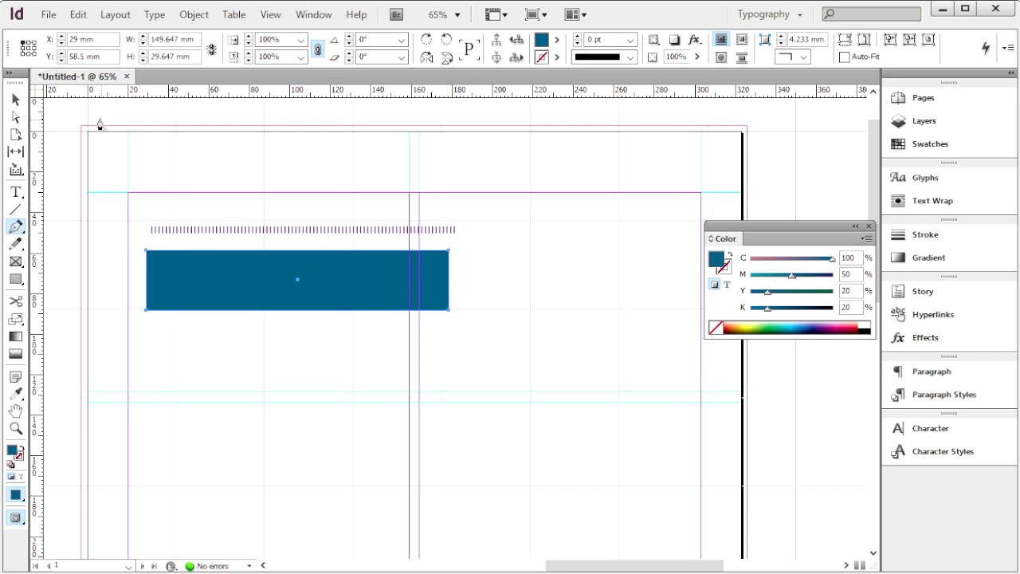
left_click(16, 100)
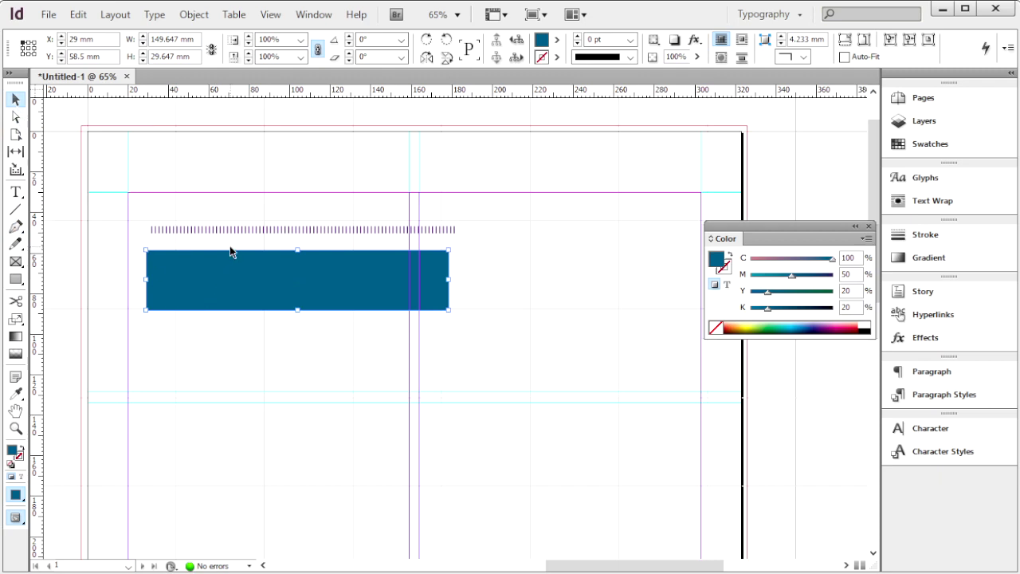
Give all four corners of the rectangle the Bevel shape with a corner size of 8 mm
left_click(192, 14)
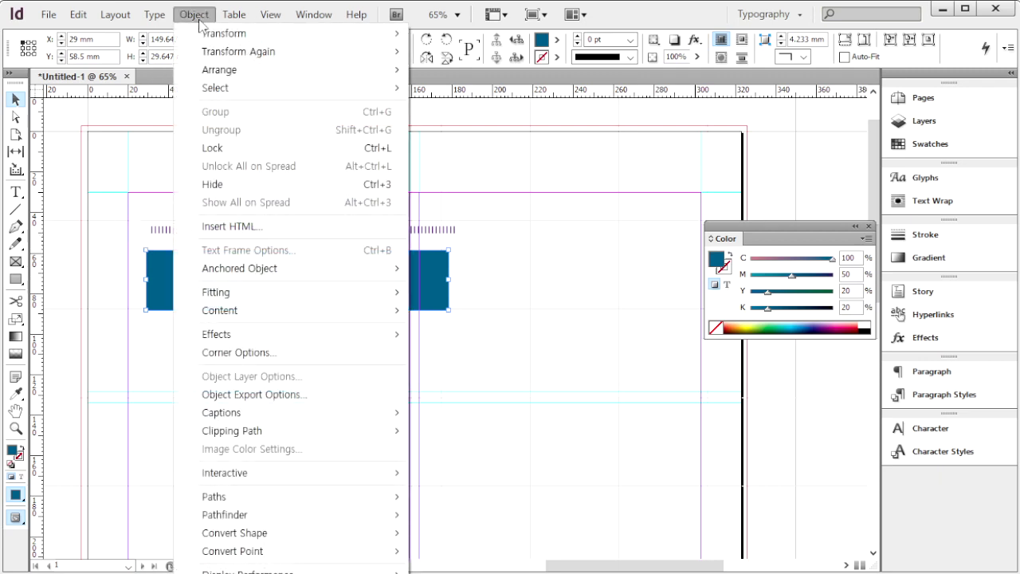
left_click(331, 355)
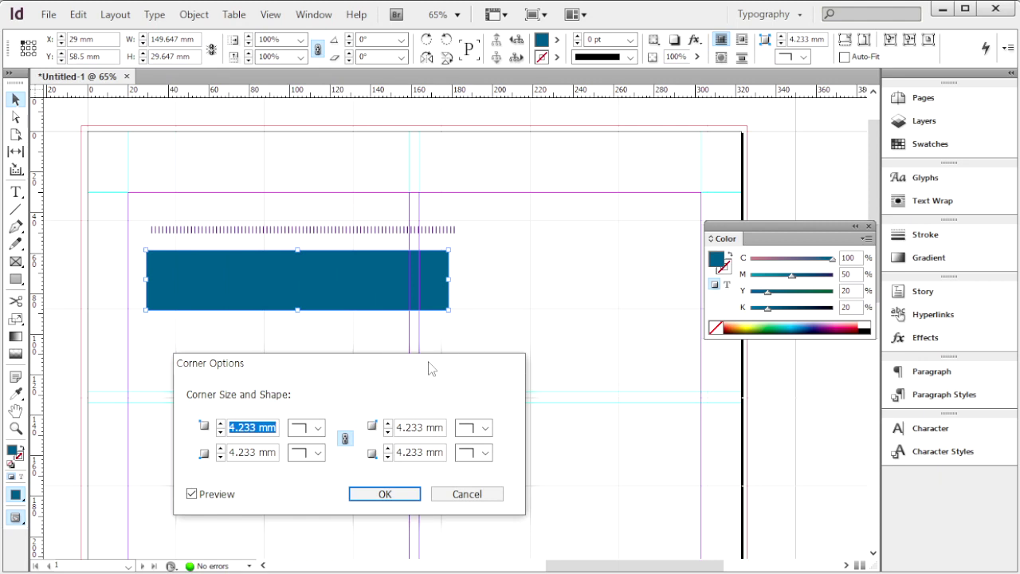
left_click_drag(428, 360, 393, 333)
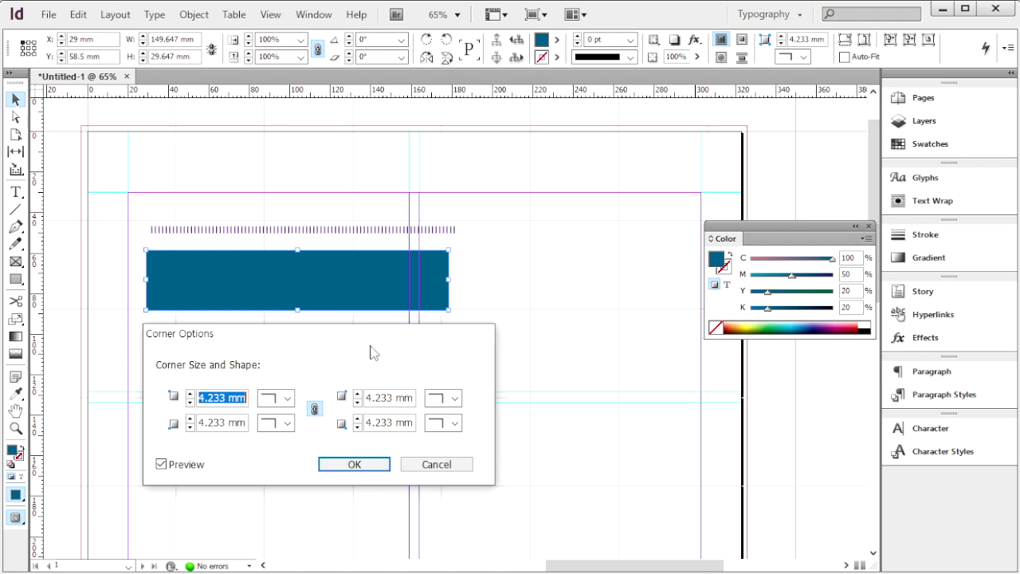
left_click(288, 399)
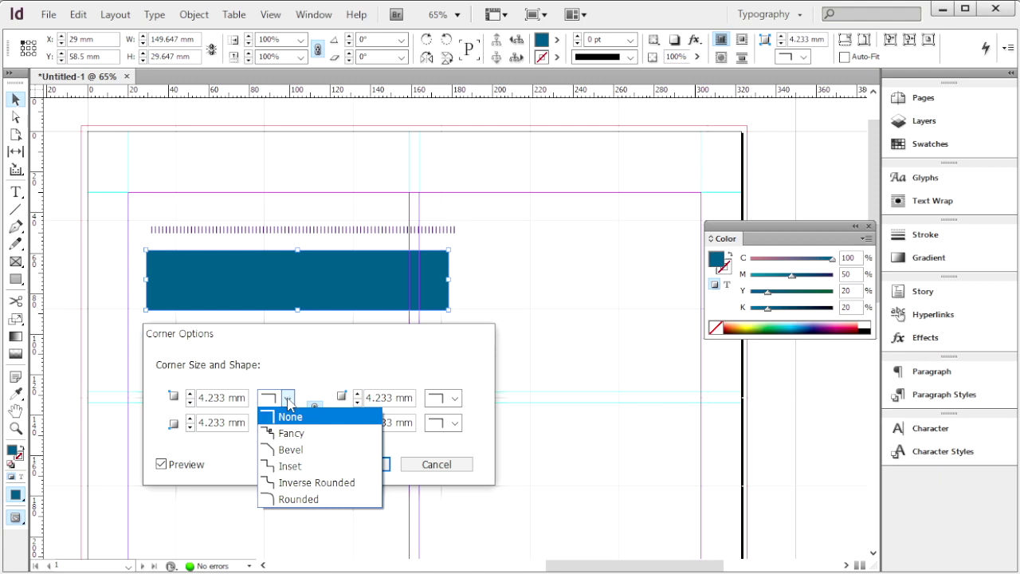
left_click(291, 450)
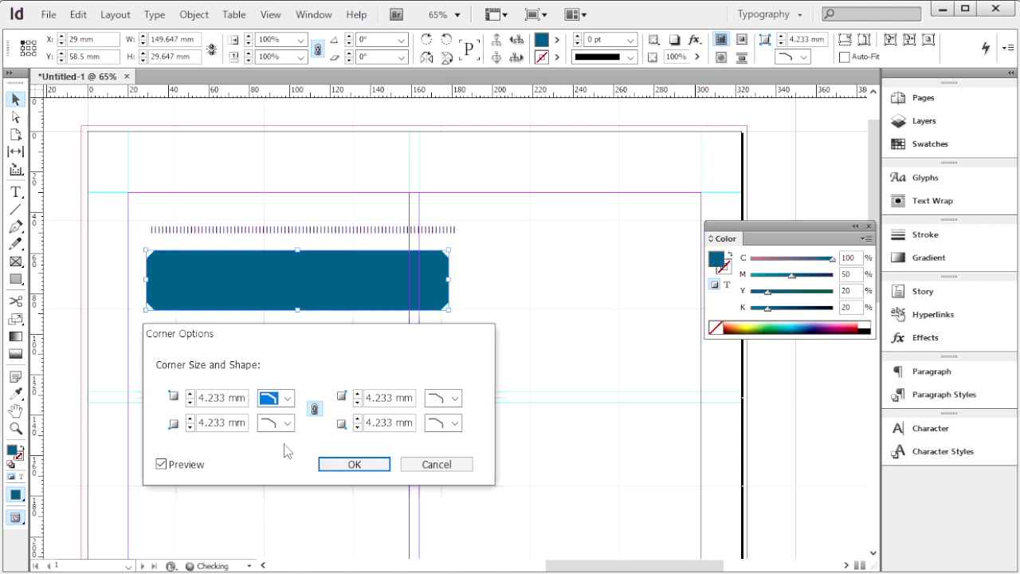
left_click(202, 398)
left_click_drag(200, 398, 248, 398)
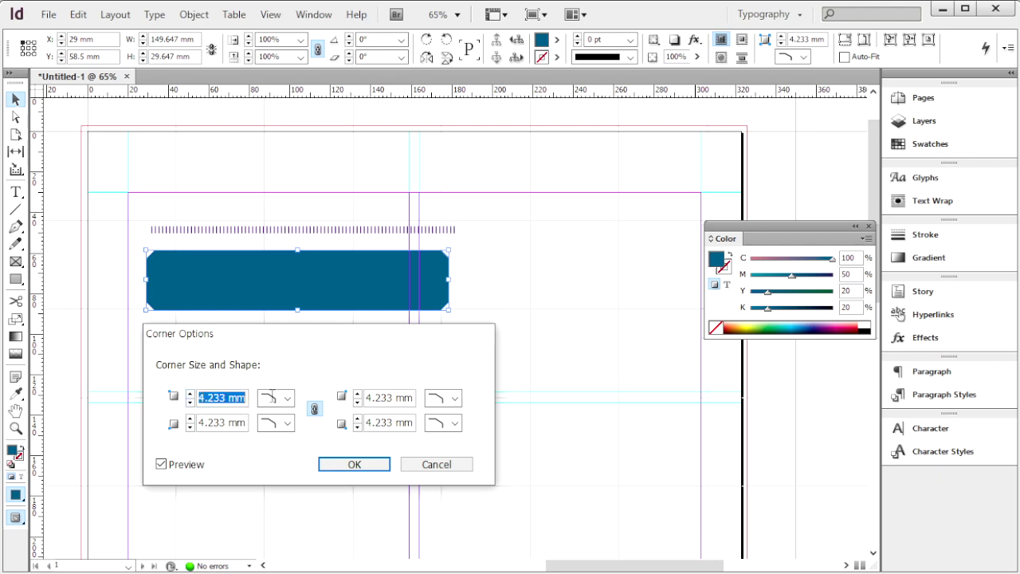
type("80")
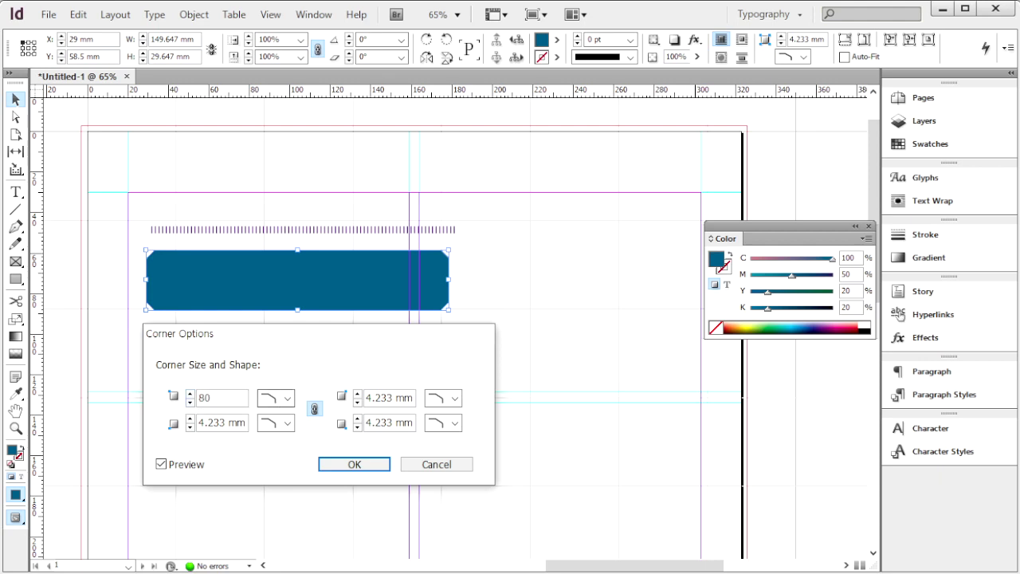
key("BackSpace")
key("Return")
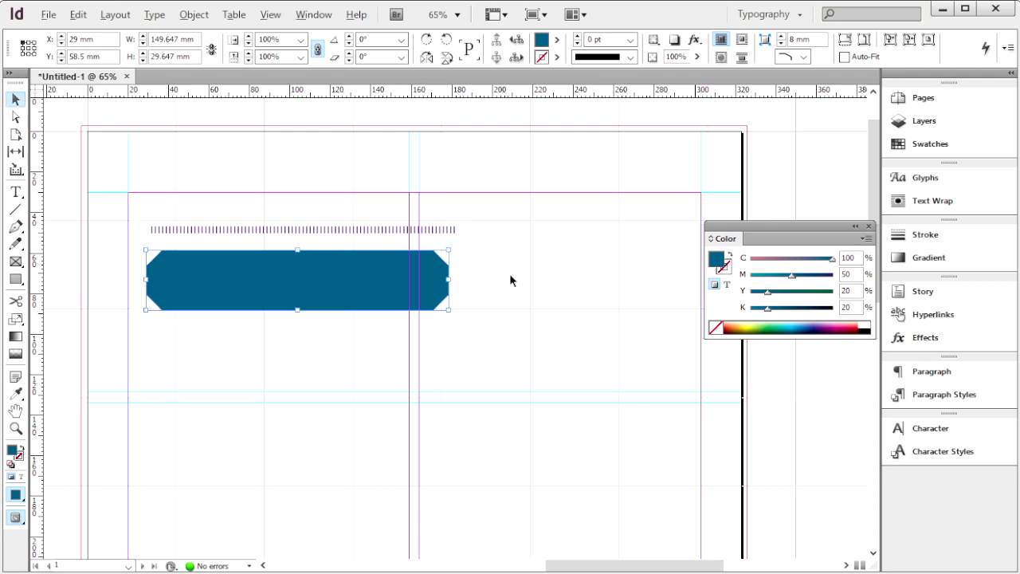
Copy the bevelled rectangle straight down to about Y 99.1 mm and give all four corners of the copy the Inverse Rounded shape
left_click_drag(387, 284, 387, 364)
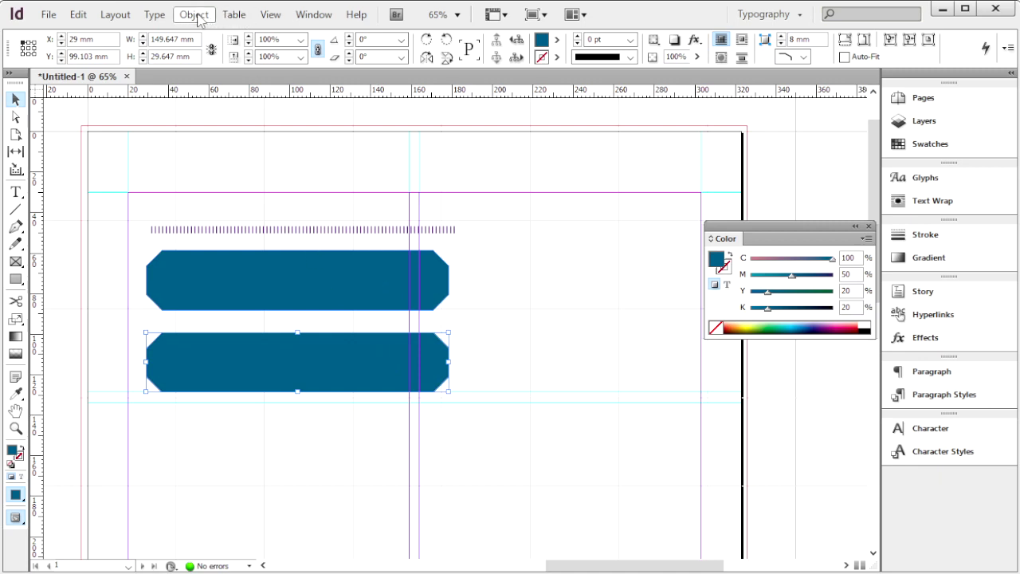
left_click(196, 16)
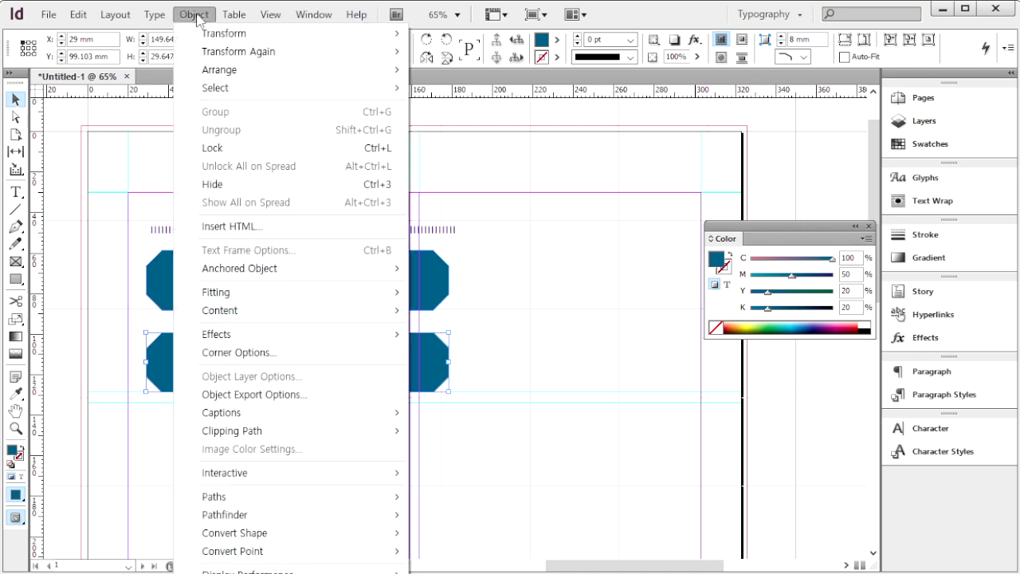
left_click(329, 354)
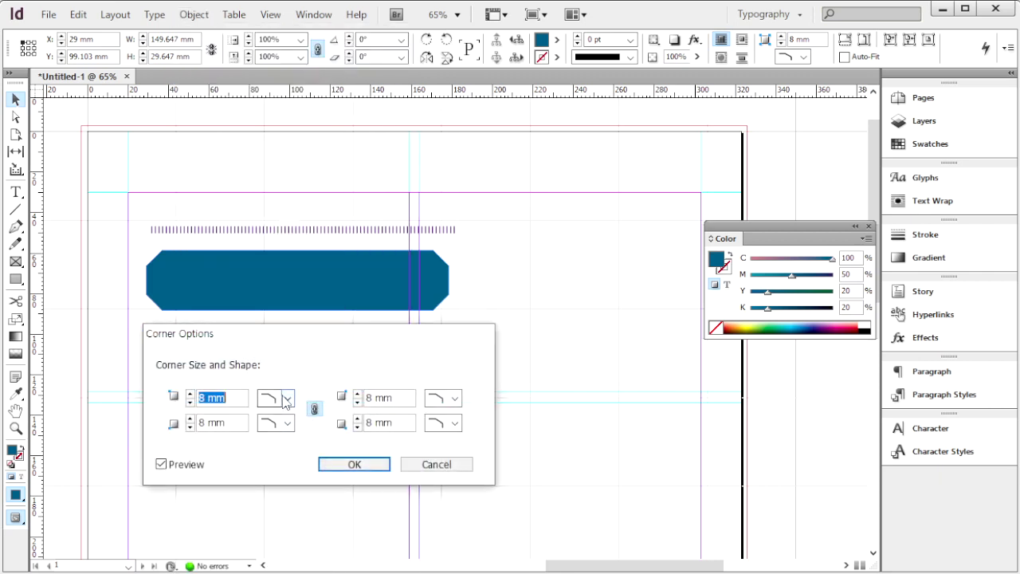
left_click(287, 398)
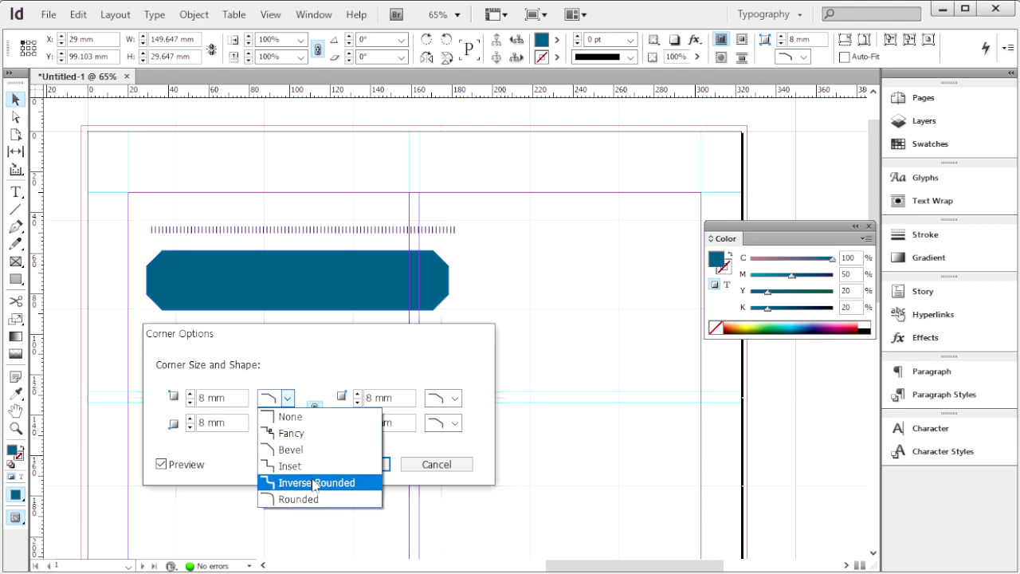
left_click(313, 482)
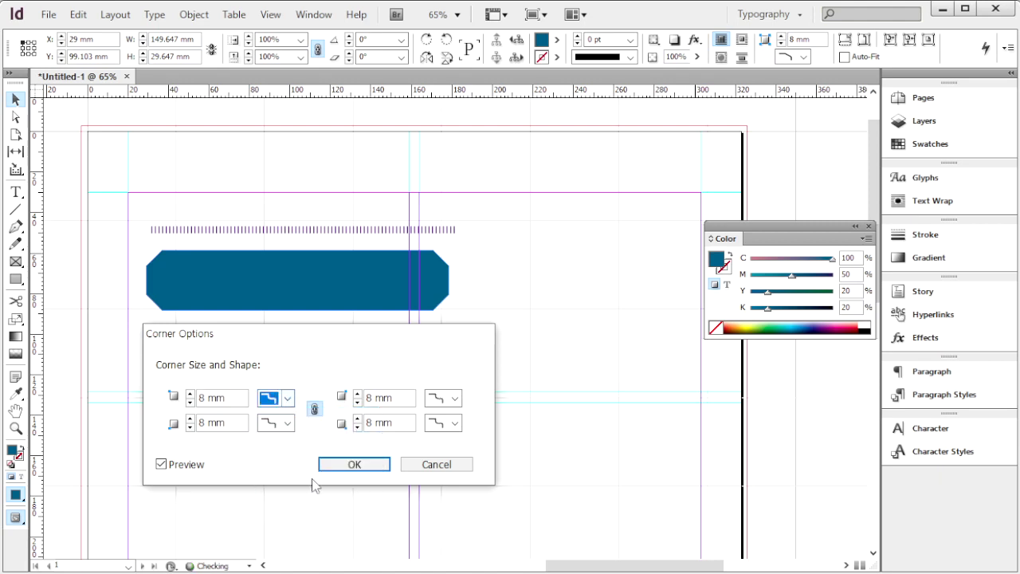
left_click(162, 464)
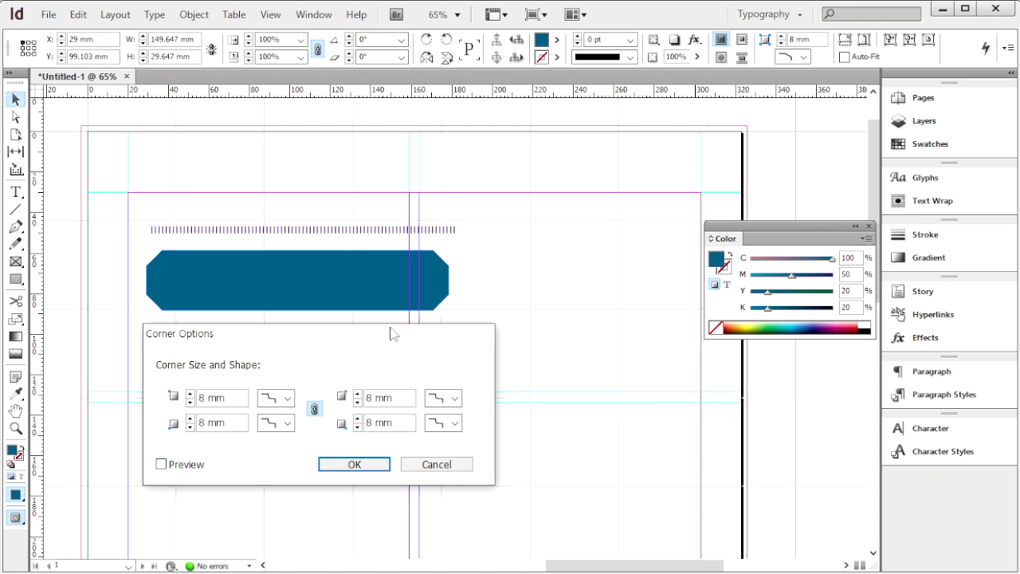
left_click_drag(391, 333, 712, 333)
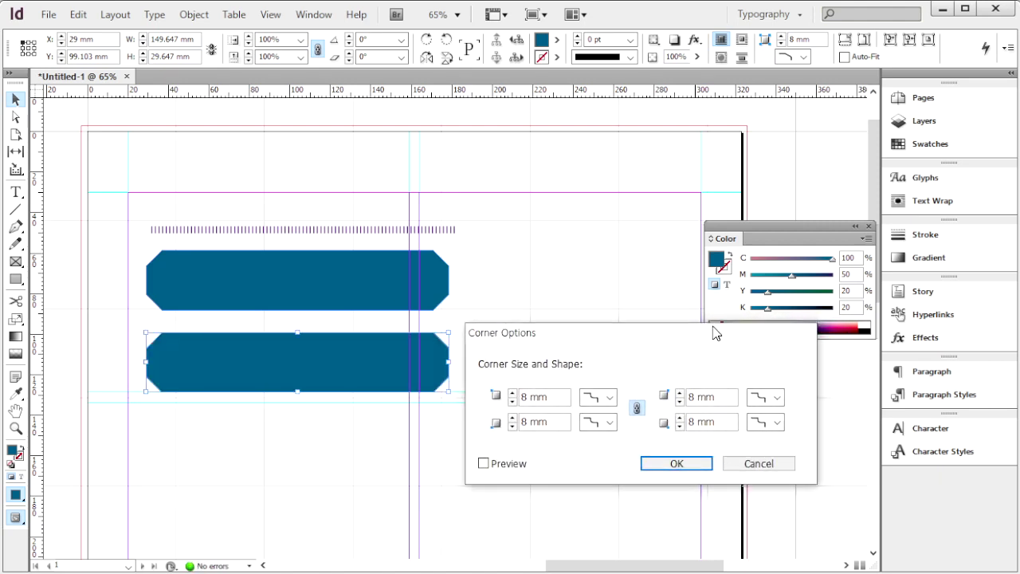
left_click(483, 464)
left_click(484, 463)
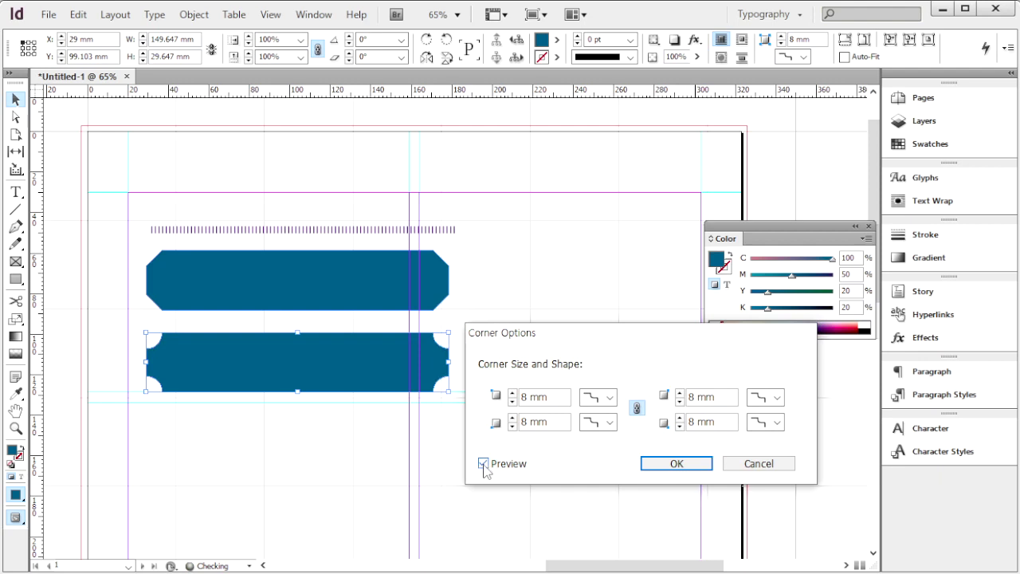
left_click(676, 464)
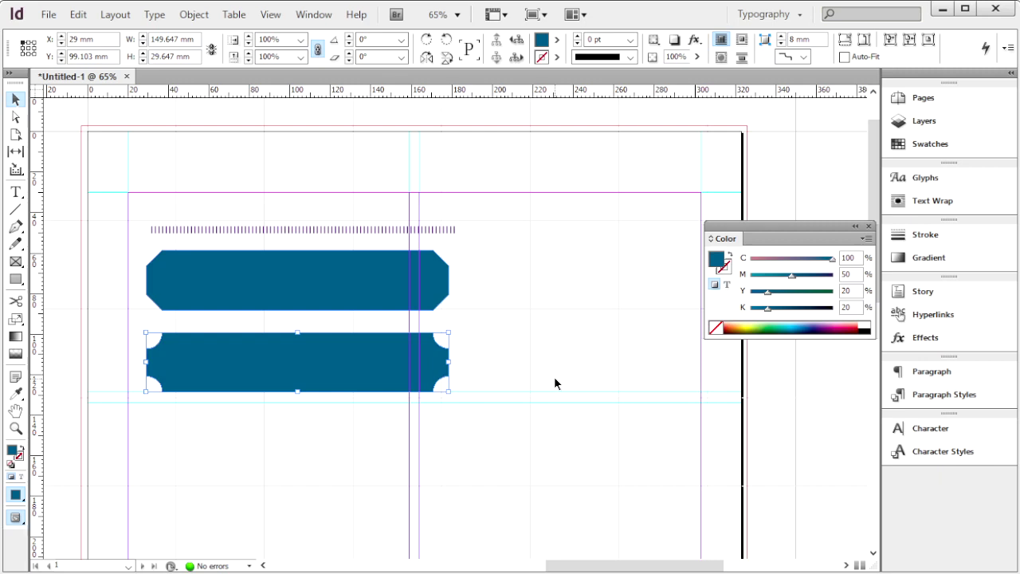
Delete the hashed line and both blue rectangles from the page
left_click_drag(555, 383, 159, 203)
key("Delete")
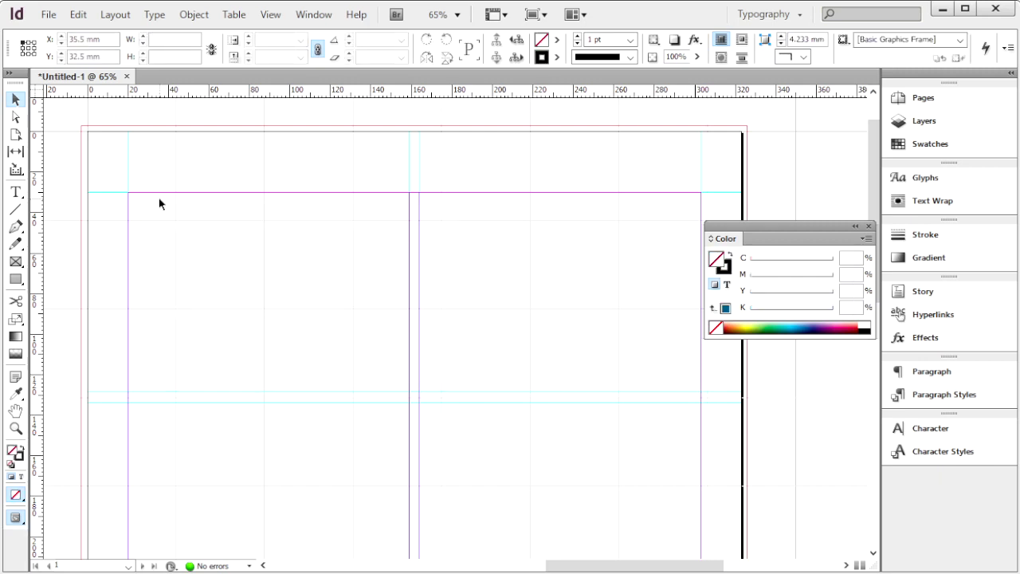
Create a five-sided polygon 60 mm wide and 60 mm high inside the page's upper-left margins, at about X 30 mm, Y 39 mm
left_click(16, 284)
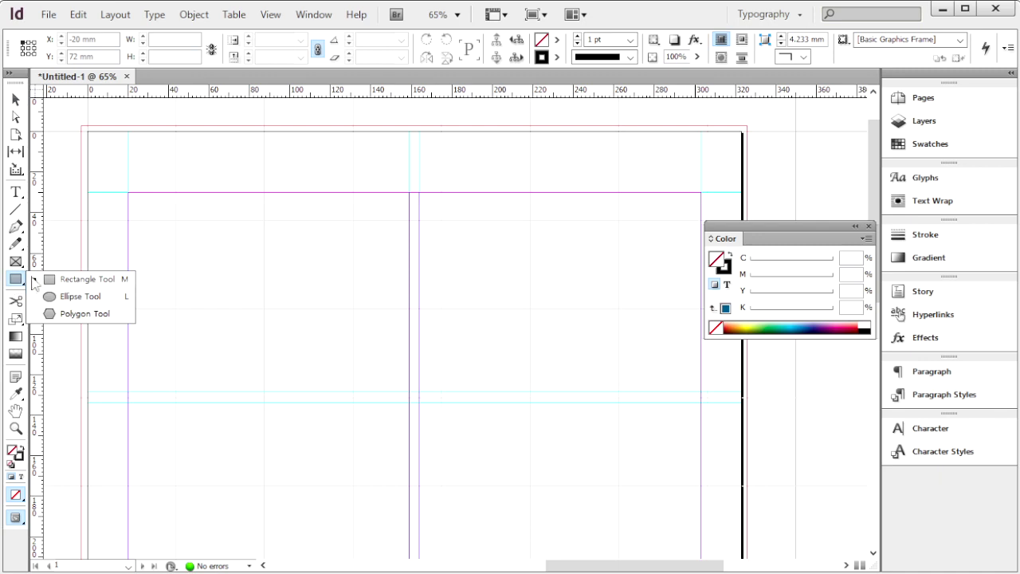
left_click(69, 314)
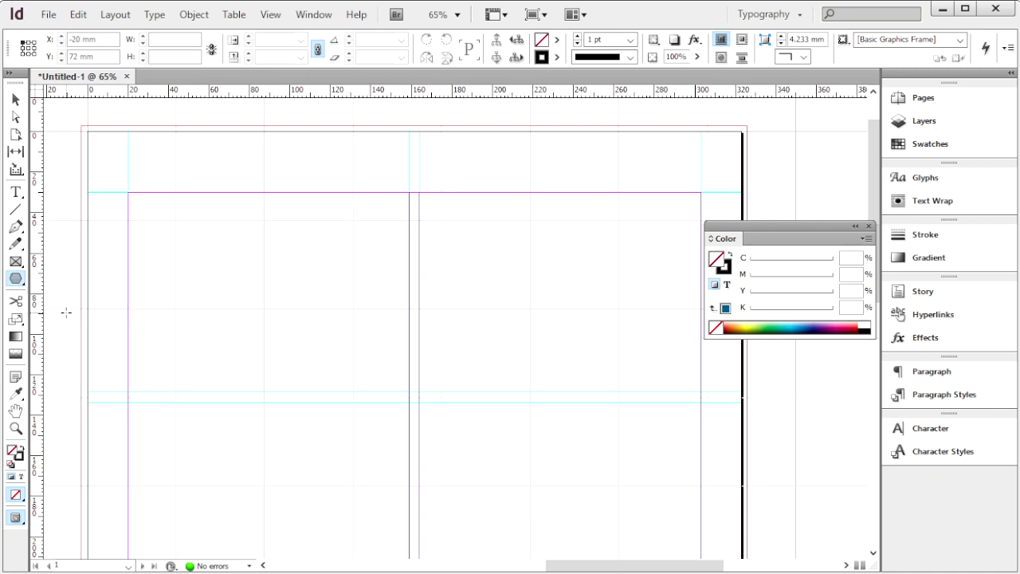
left_click(153, 207)
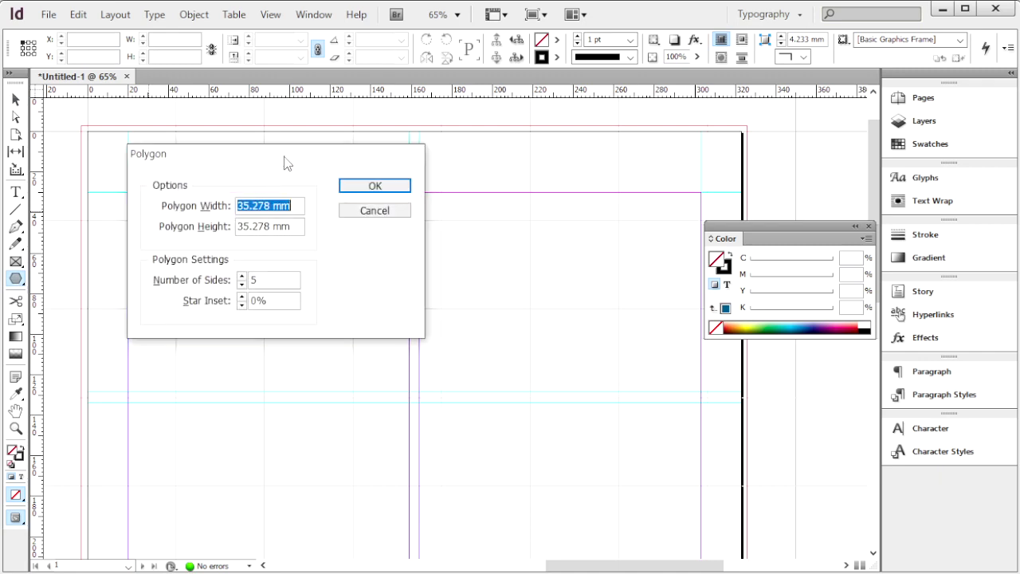
left_click_drag(282, 160, 306, 197)
left_click_drag(300, 180, 293, 177)
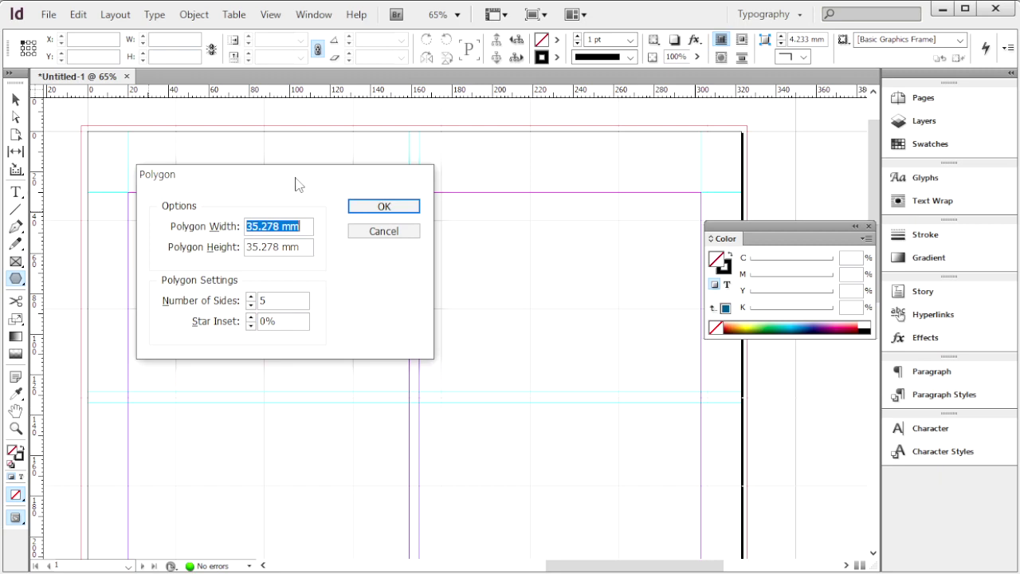
type("60")
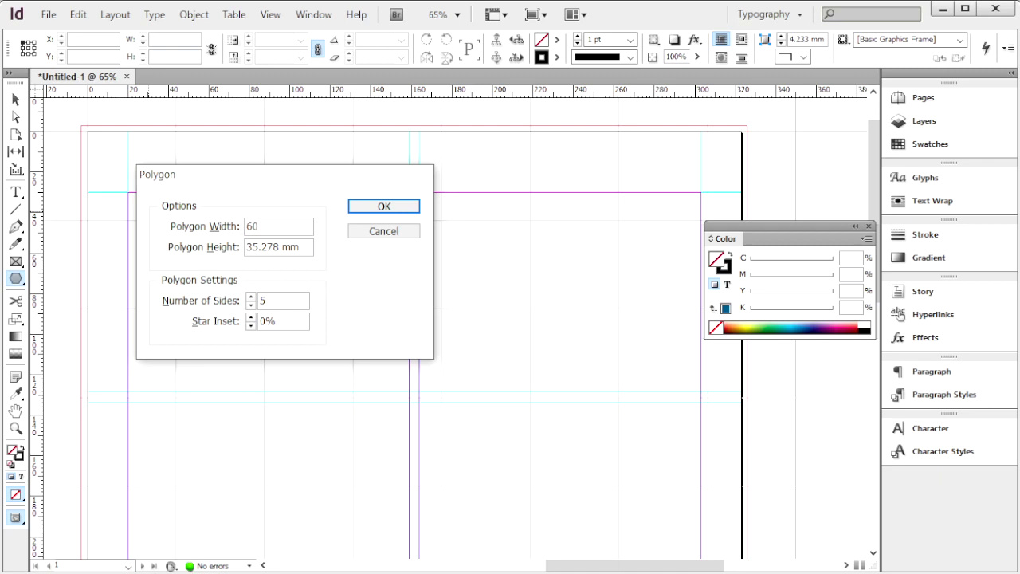
key("Tab")
type("60")
left_click(286, 300)
left_click(383, 207)
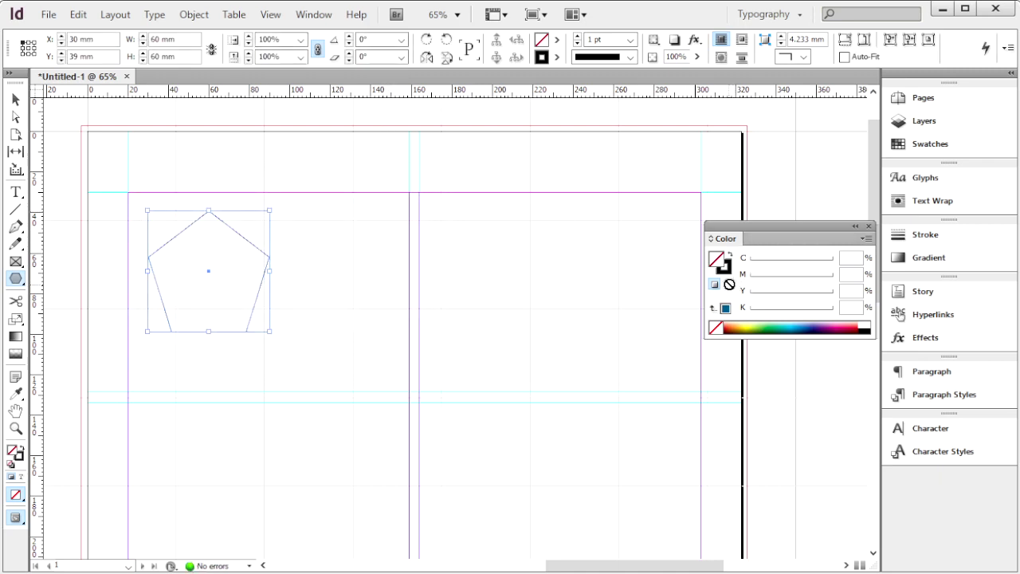
Remove the pentagon's stroke and set its fill colour to C 50, M 10, Y 80, K 0
left_click(721, 267)
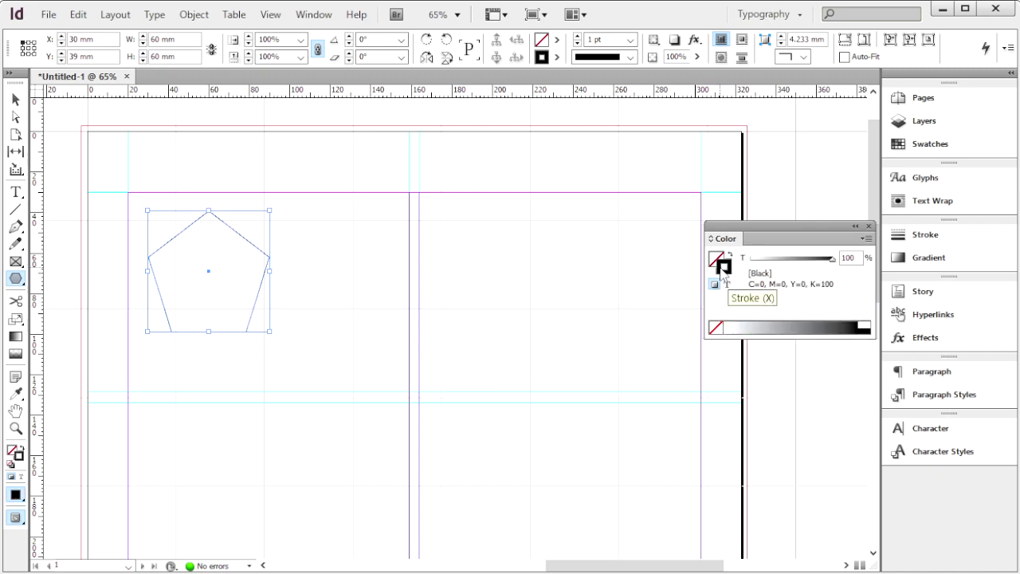
left_click(716, 327)
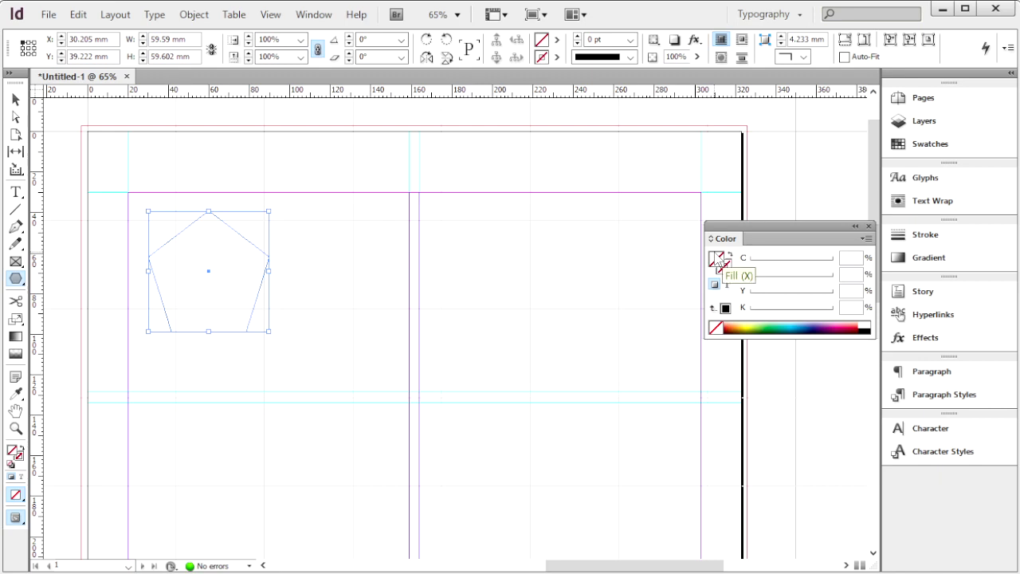
left_click(716, 259)
left_click(862, 256)
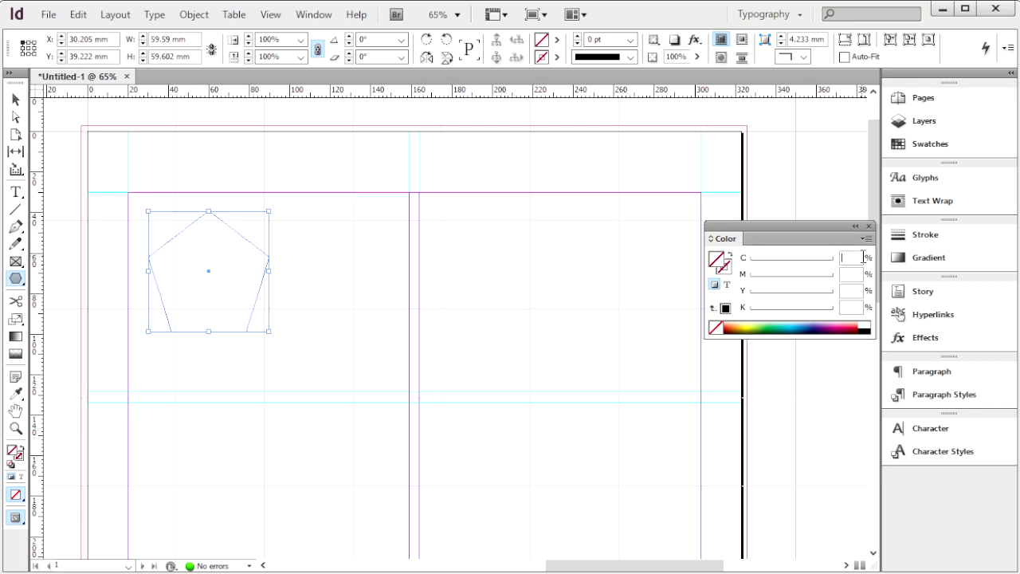
type("50")
key("Tab")
type("10")
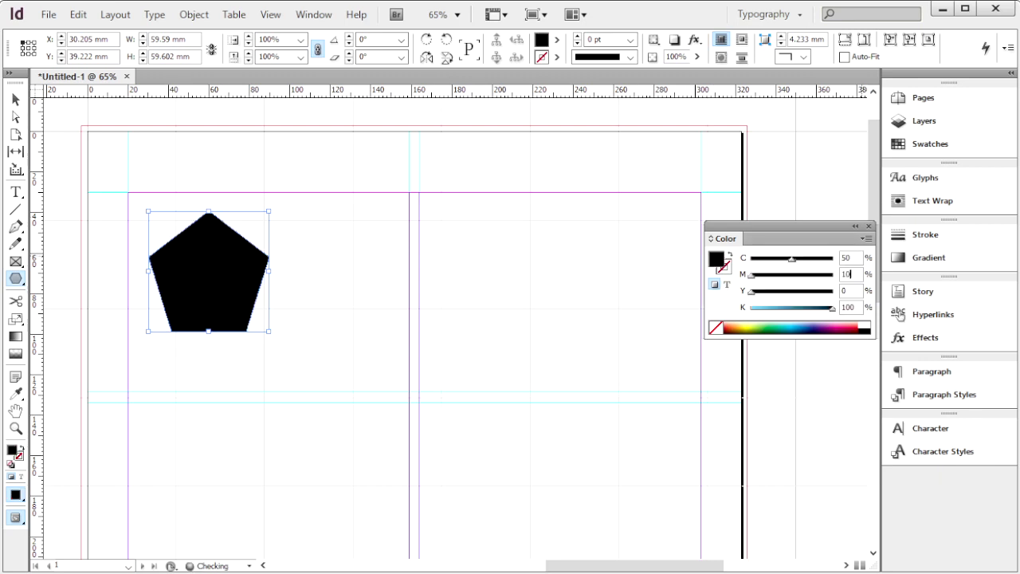
key("Tab")
type("80")
key("Tab")
type("0")
key("Return")
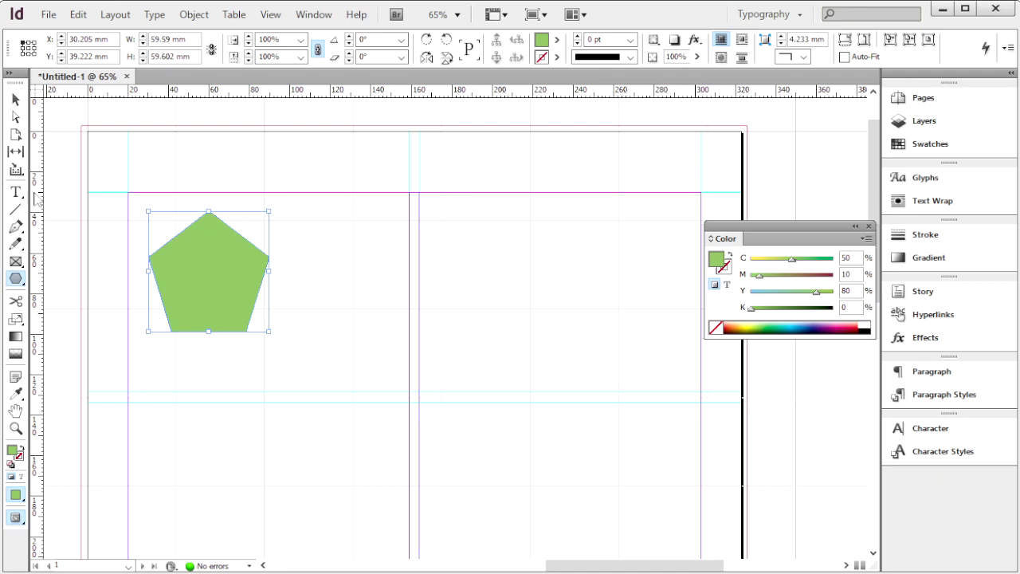
Copy the green pentagon horizontally to about X 111 mm and fill the copy with a white-to-black linear gradient
left_click(16, 99)
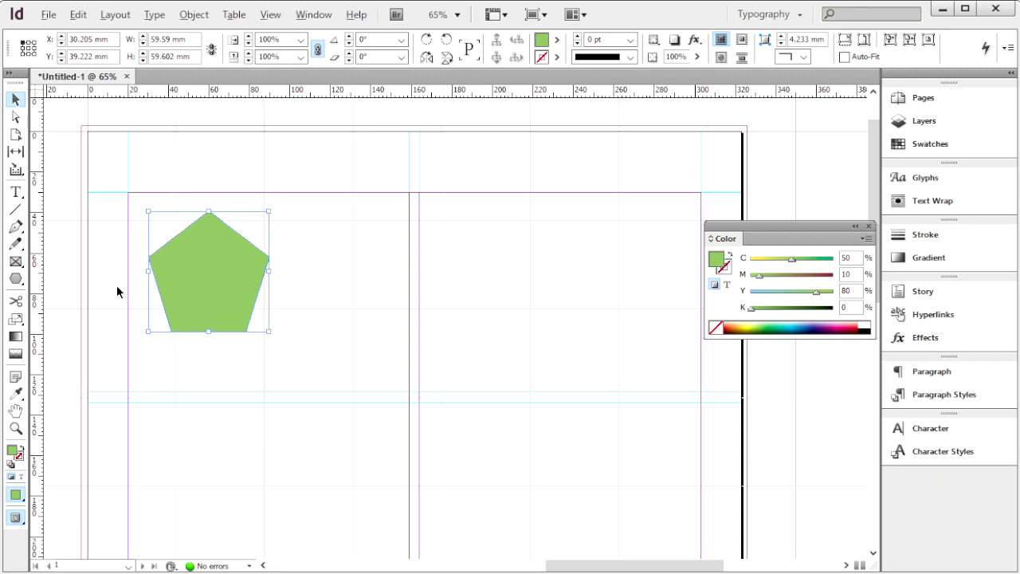
left_click_drag(207, 289, 366, 292)
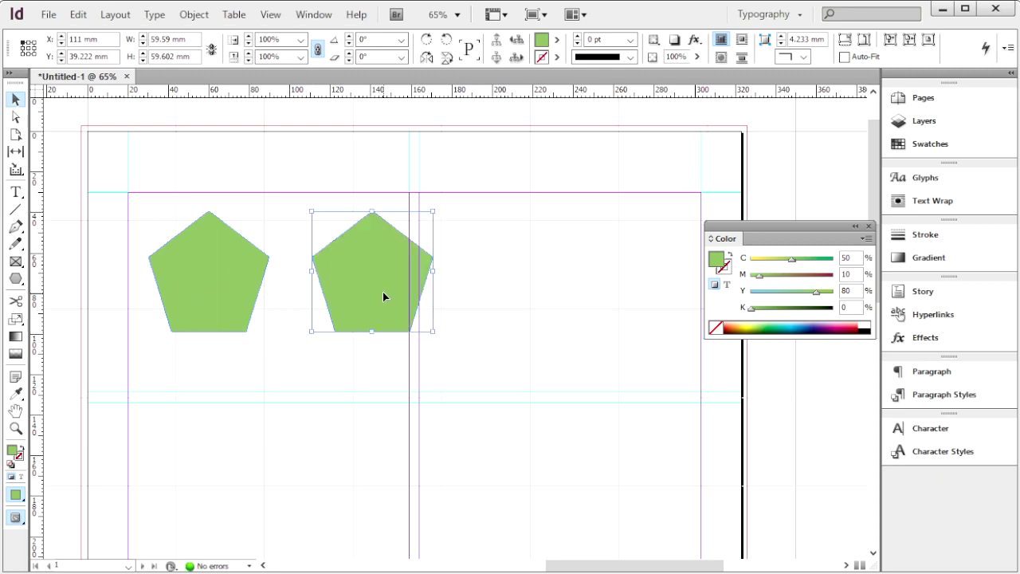
left_click(845, 257)
left_click(855, 257)
left_click(938, 258)
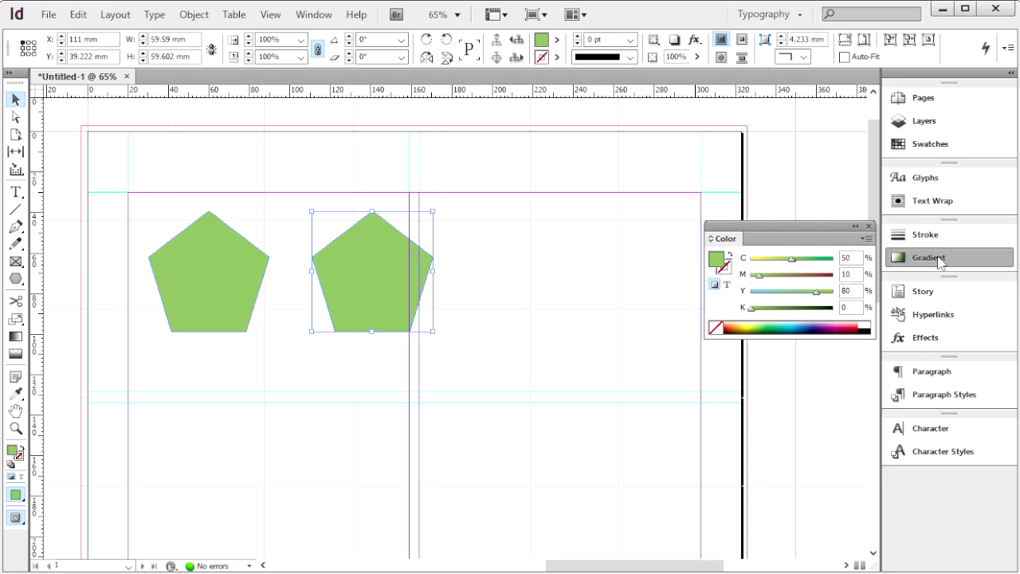
mouse_move(784, 230)
left_mouse_down()
mouse_move(742, 347)
mouse_move(694, 341)
mouse_move(569, 231)
left_mouse_up()
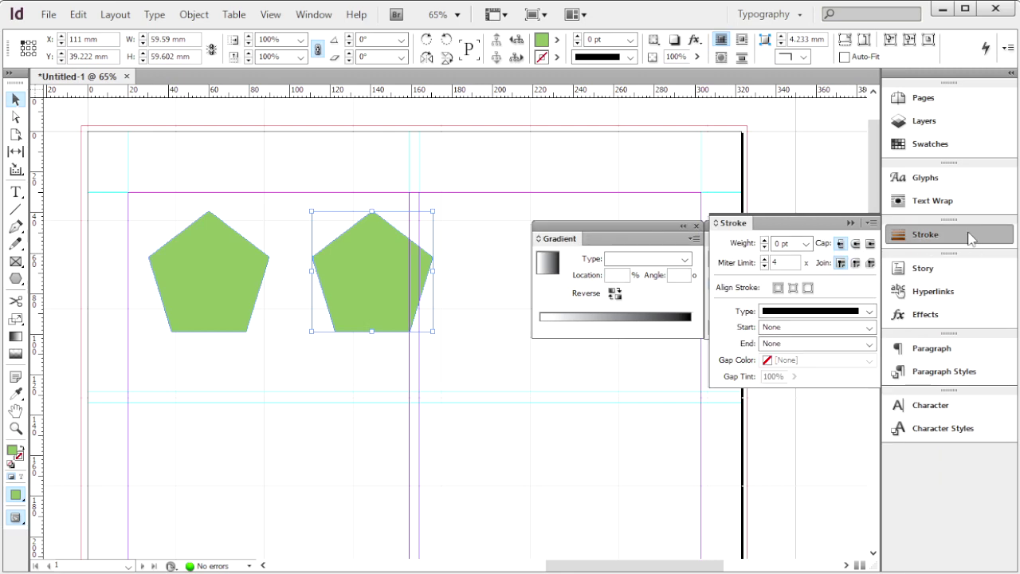
left_click(917, 235)
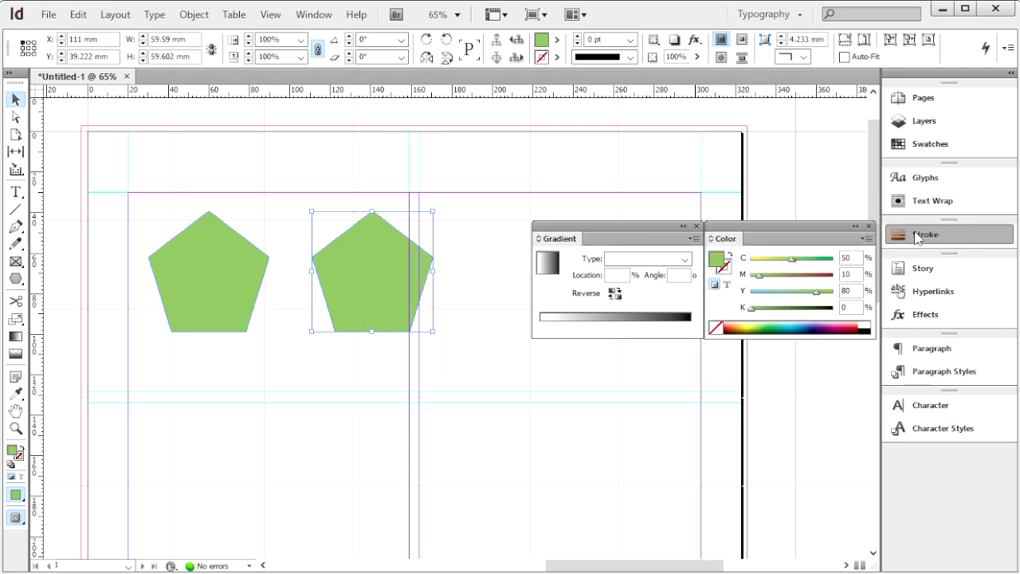
left_click(540, 261)
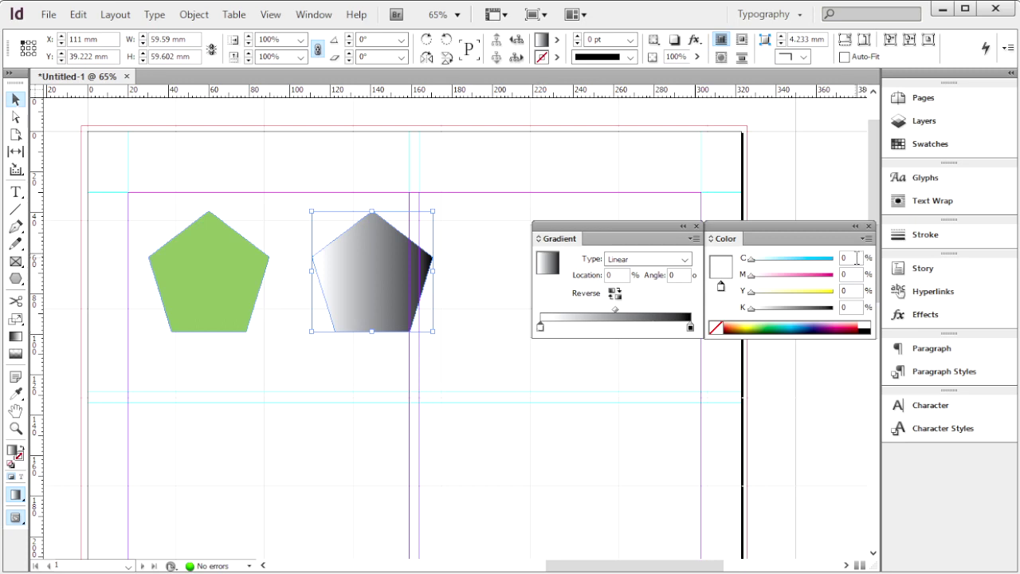
Switch the gradient's black end stop to CMYK and set its colour to M 70, Y 30, K 0
left_click(690, 328)
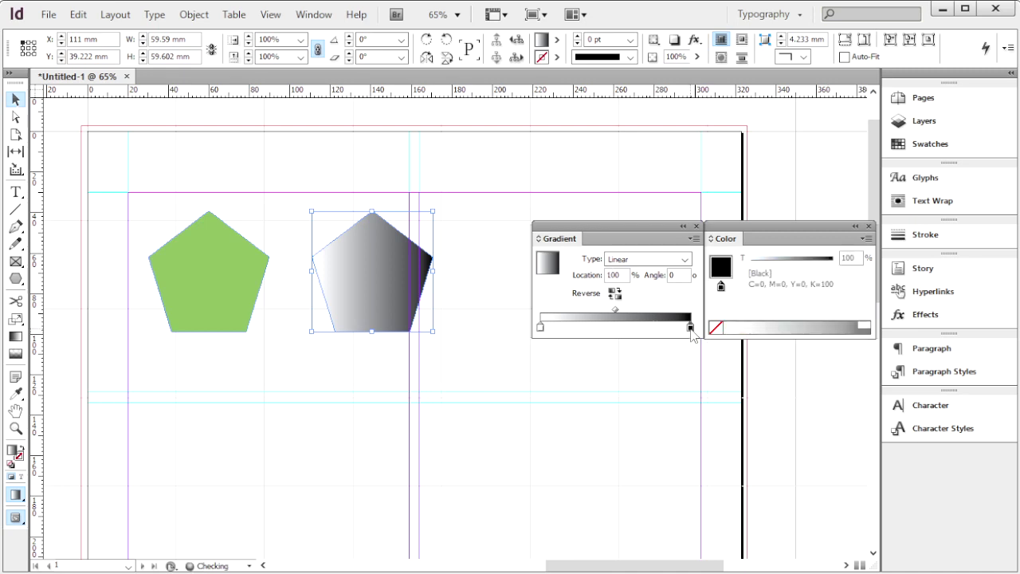
left_click(866, 238)
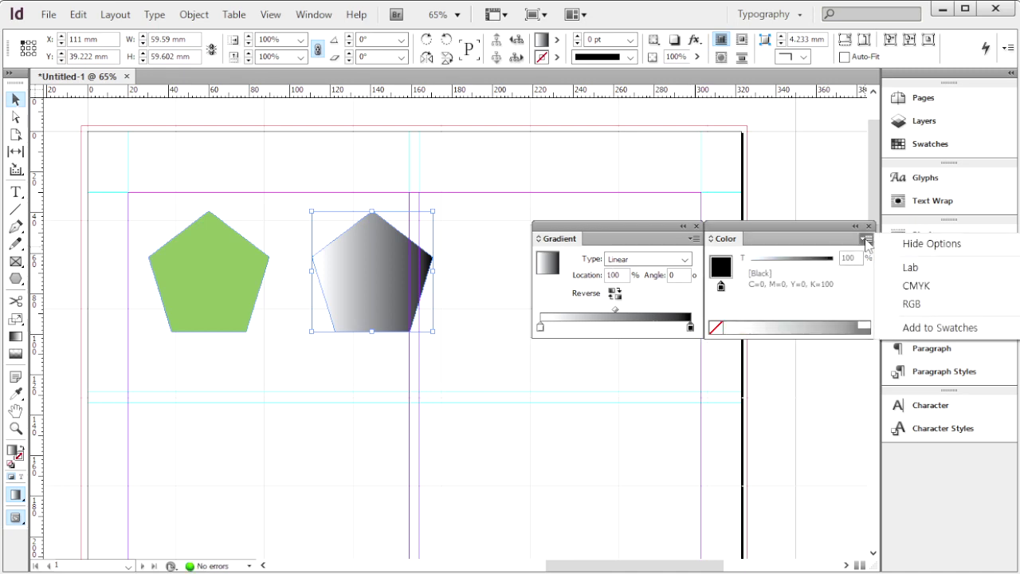
left_click(916, 286)
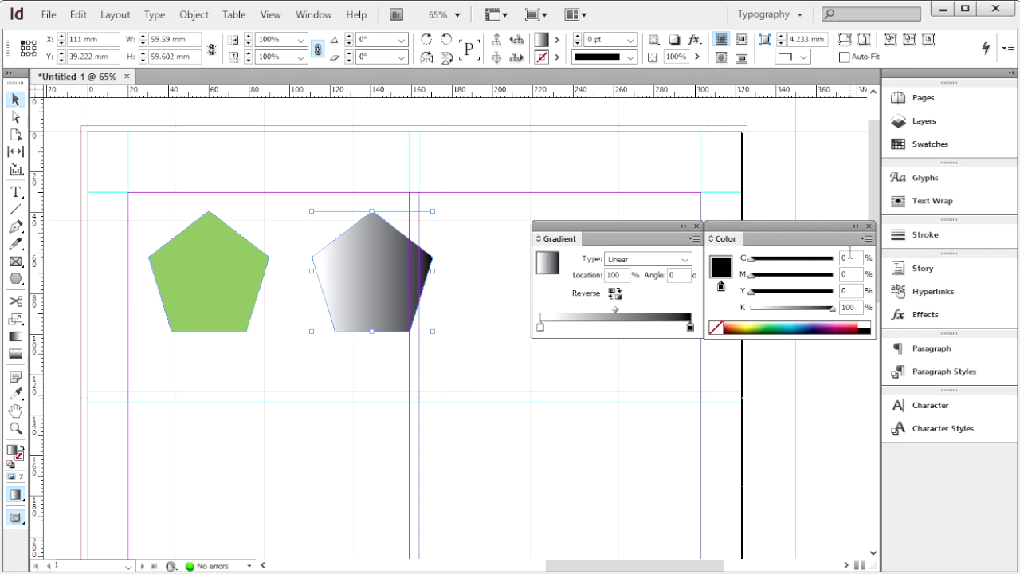
double_click(857, 274)
type("70")
key("Tab")
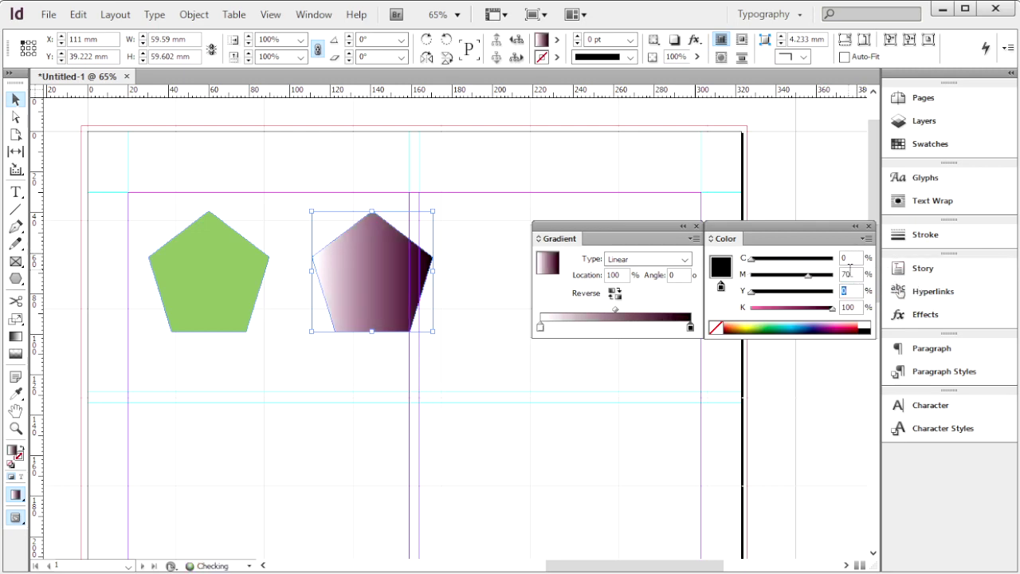
type("30")
key("Tab")
type("0")
key("Return")
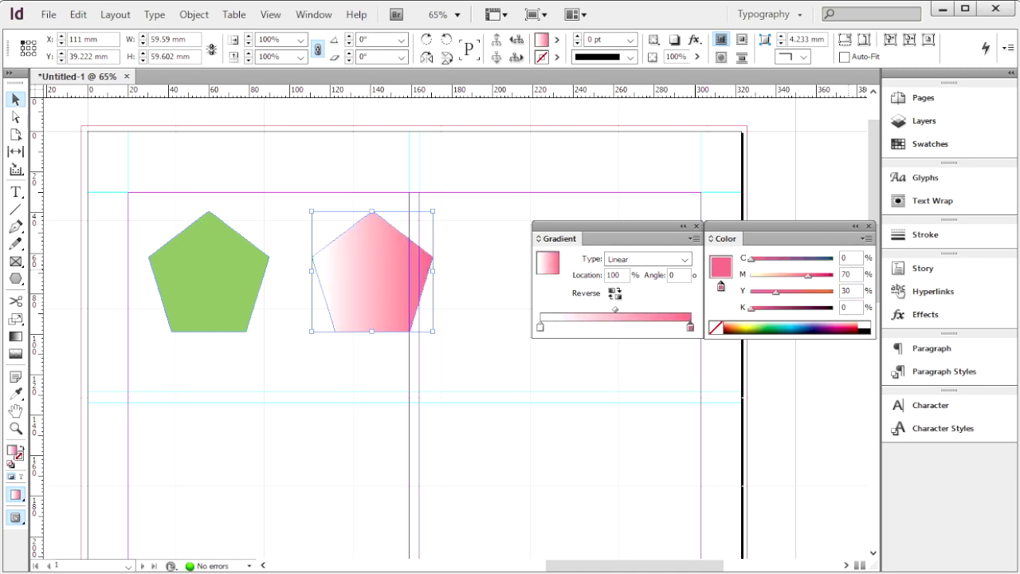
Try the Radial gradient type on the second pentagon and return it to Linear
left_click(620, 263)
left_click(620, 276)
left_click(626, 260)
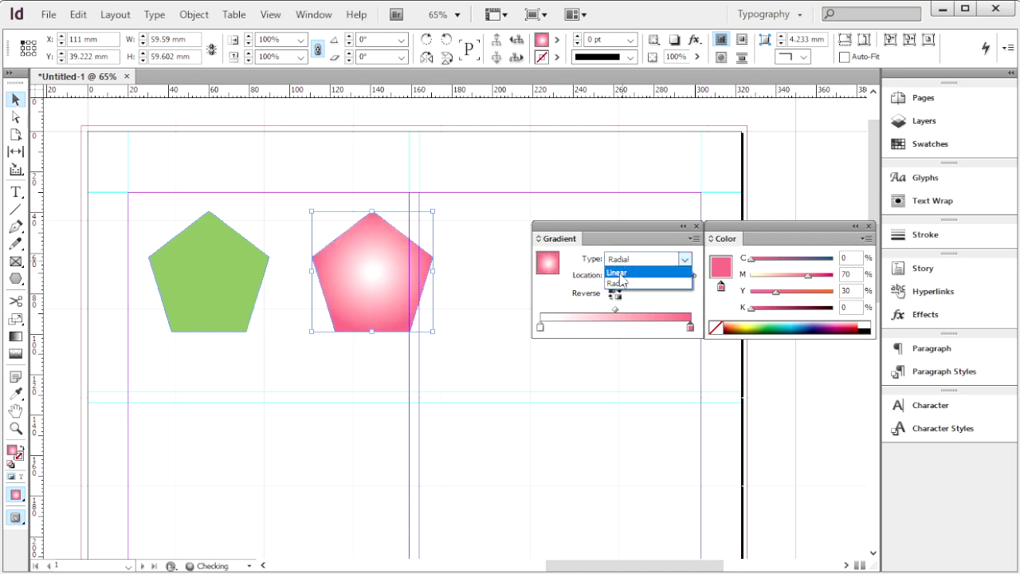
left_click(624, 268)
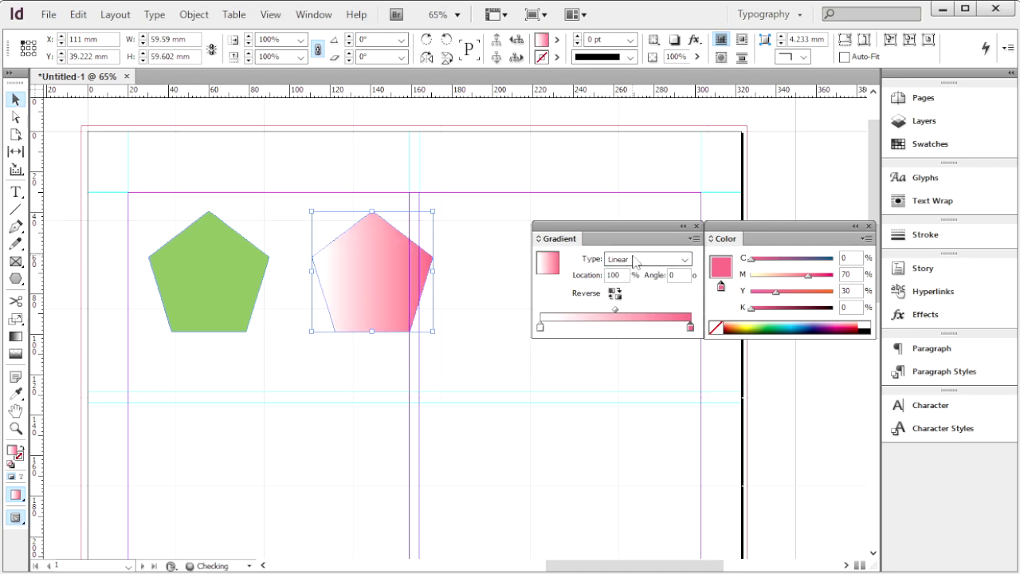
left_click(633, 263)
left_click(631, 274)
Move the pink gradient pentagon horizontally to about X 74.4 mm so that it overlaps the green pentagon
left_click_drag(377, 279, 311, 285)
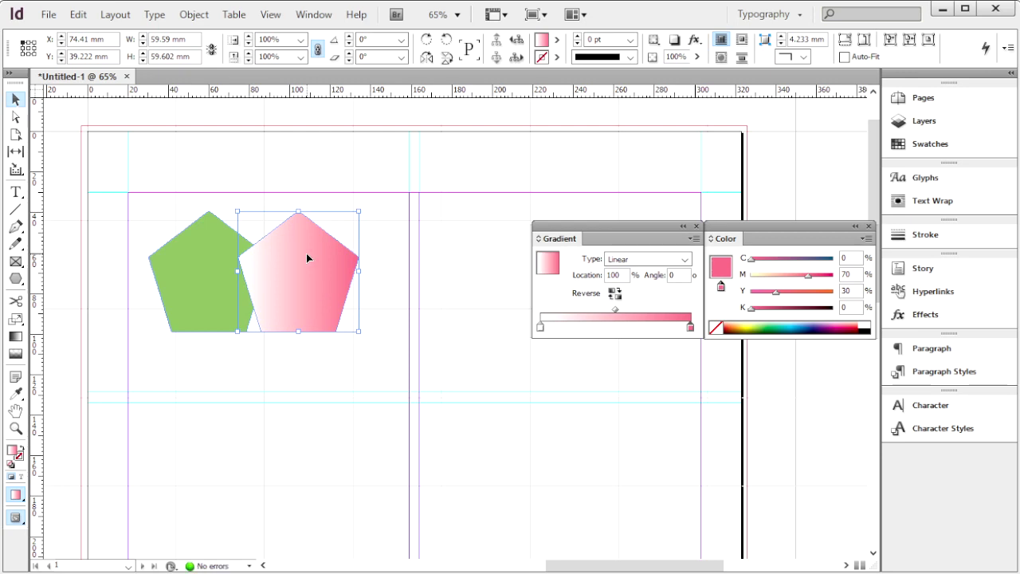
Set the opacity of the pink gradient pentagon to 60%
left_click(669, 56)
type("60")
key("Return")
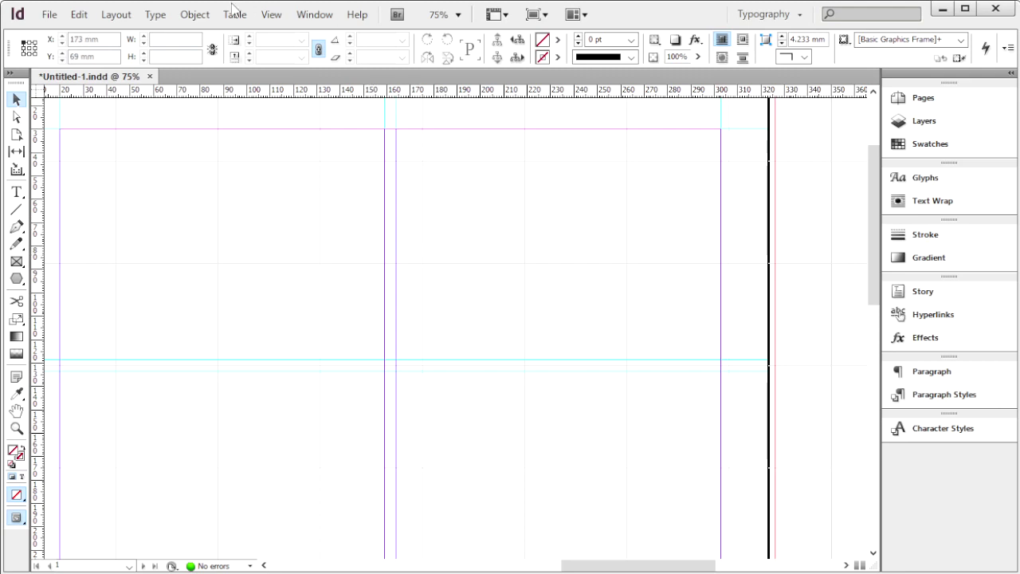
Show the Character settings, set the font size to 36 pt, and create a text frame near the top of the first column
left_click(155, 14)
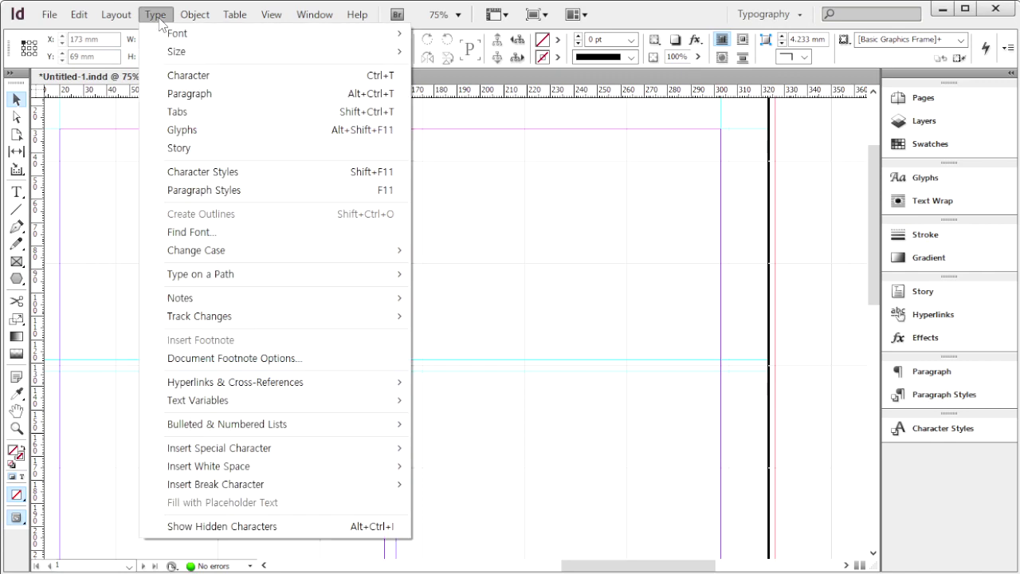
left_click(187, 75)
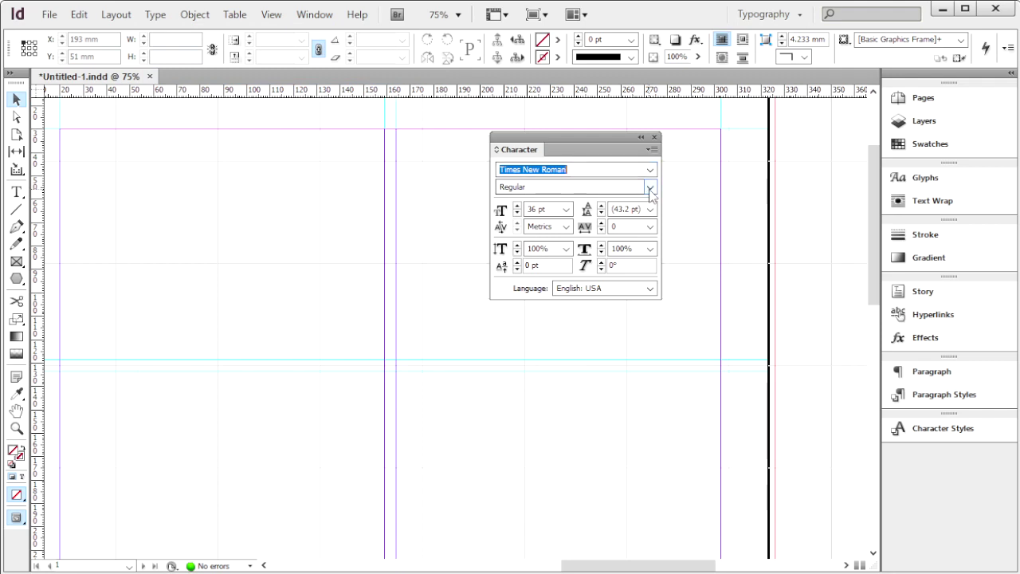
left_click(541, 209)
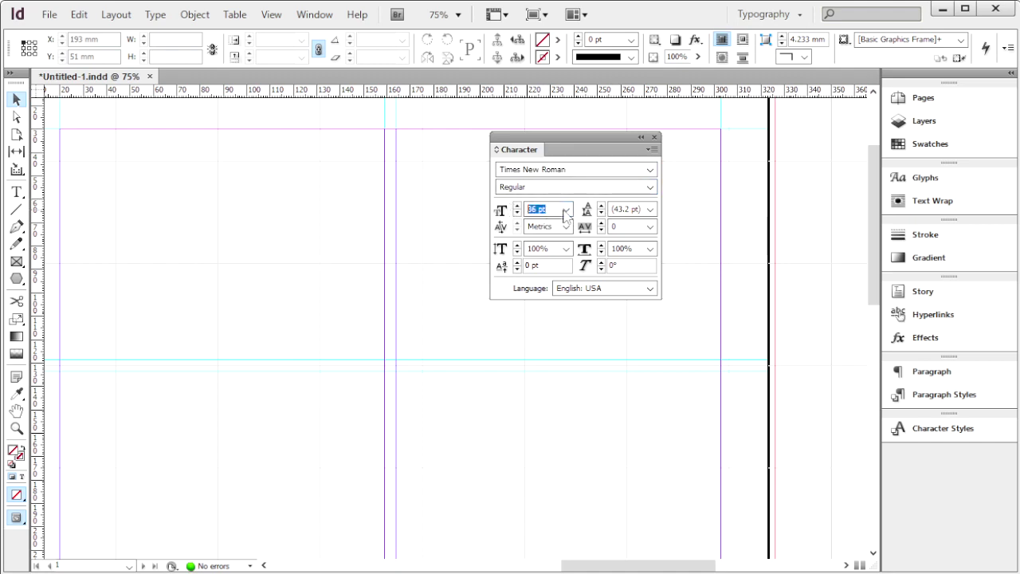
left_click(565, 209)
left_click(548, 351)
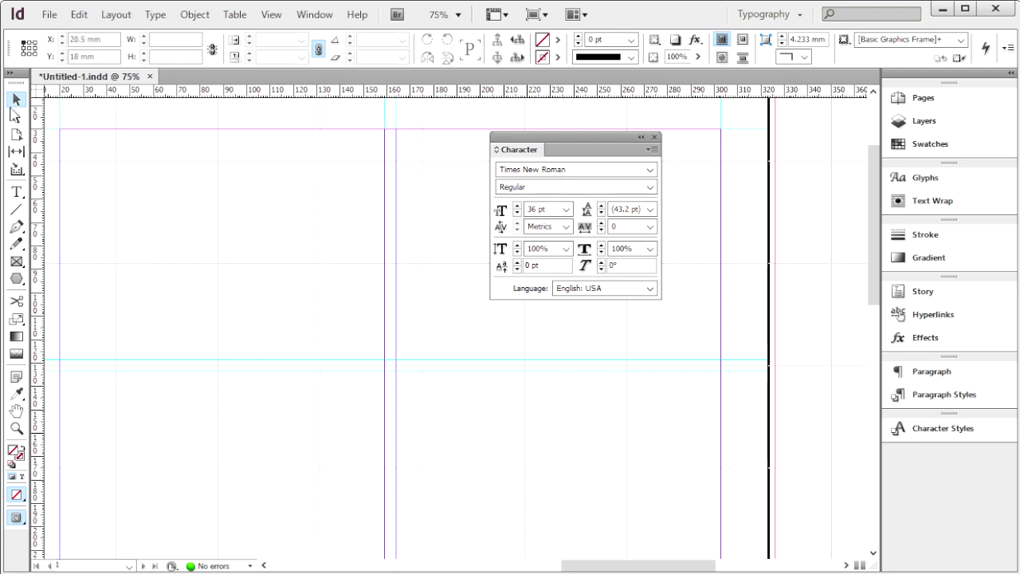
left_click(16, 195)
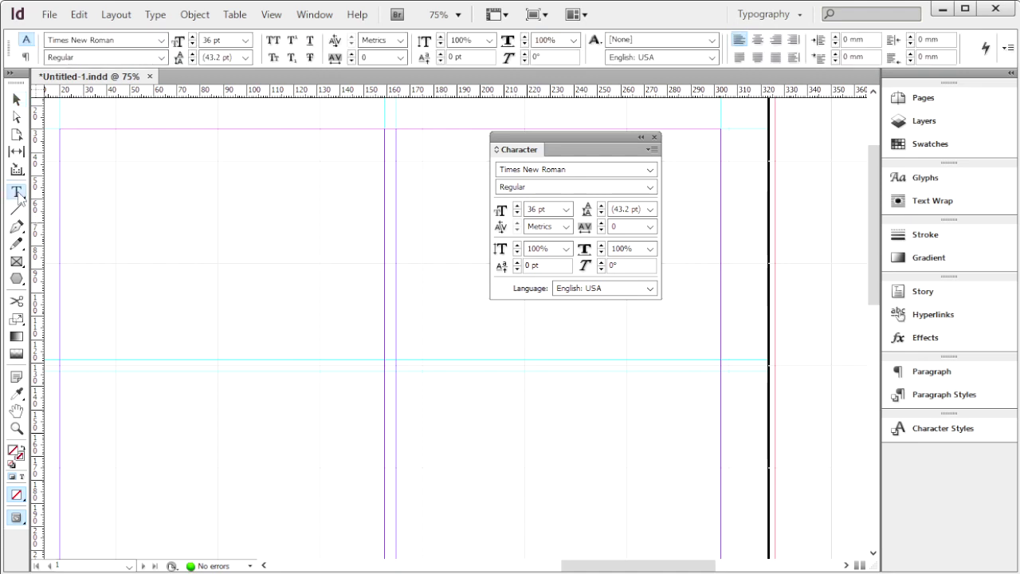
left_click(16, 194)
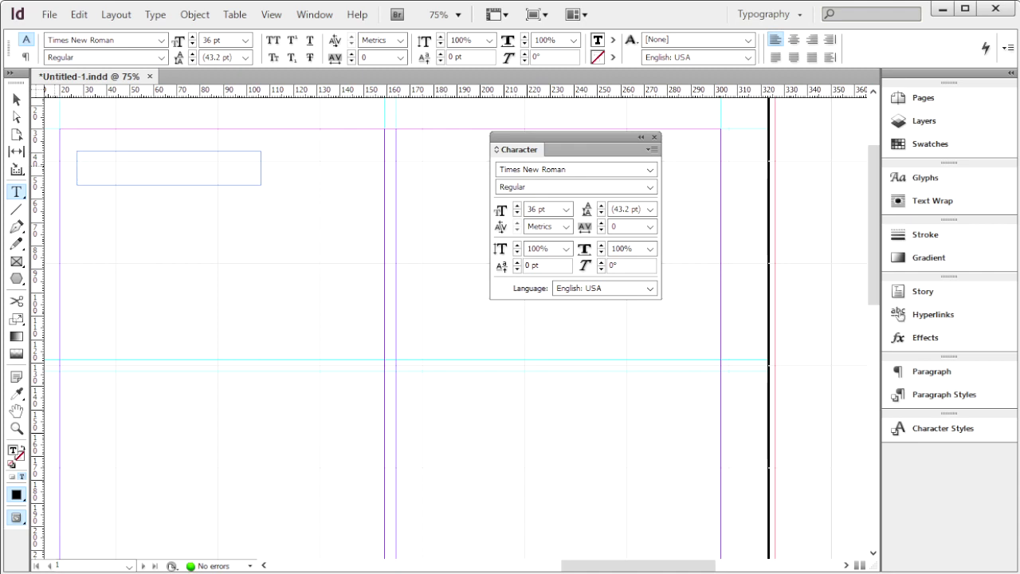
Set the text colour to C 0, M 60, Y 70, K 0 and enter SUPER FOOD in the text frame
key("F6")
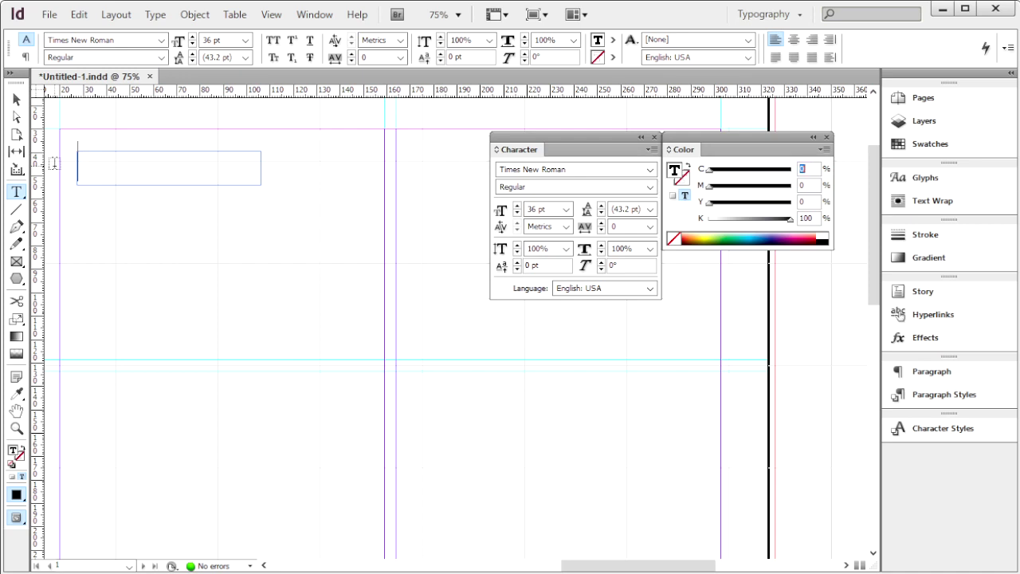
key("Tab")
type("60")
key("Tab")
type("70")
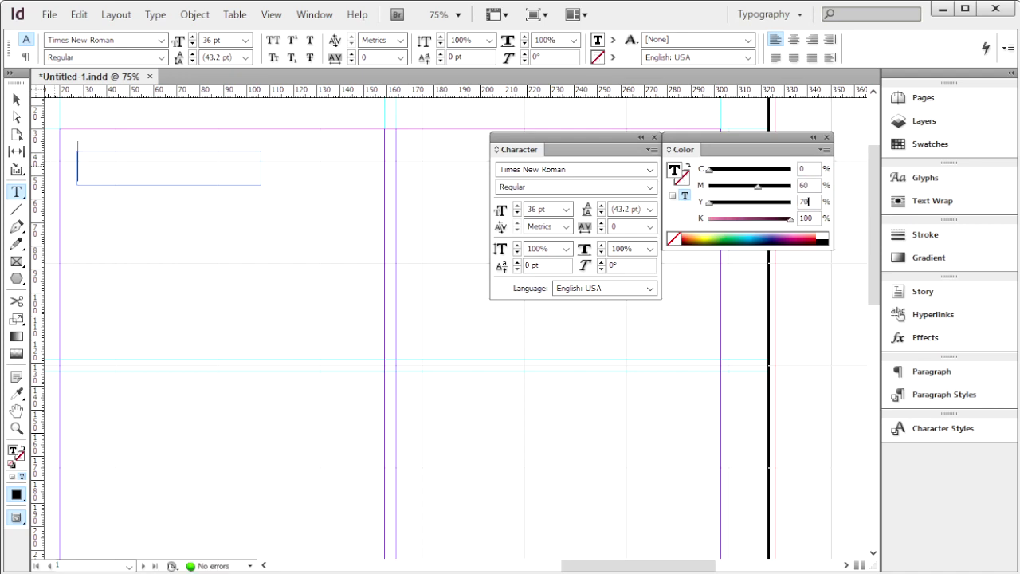
key("Tab")
type("0")
key("Return")
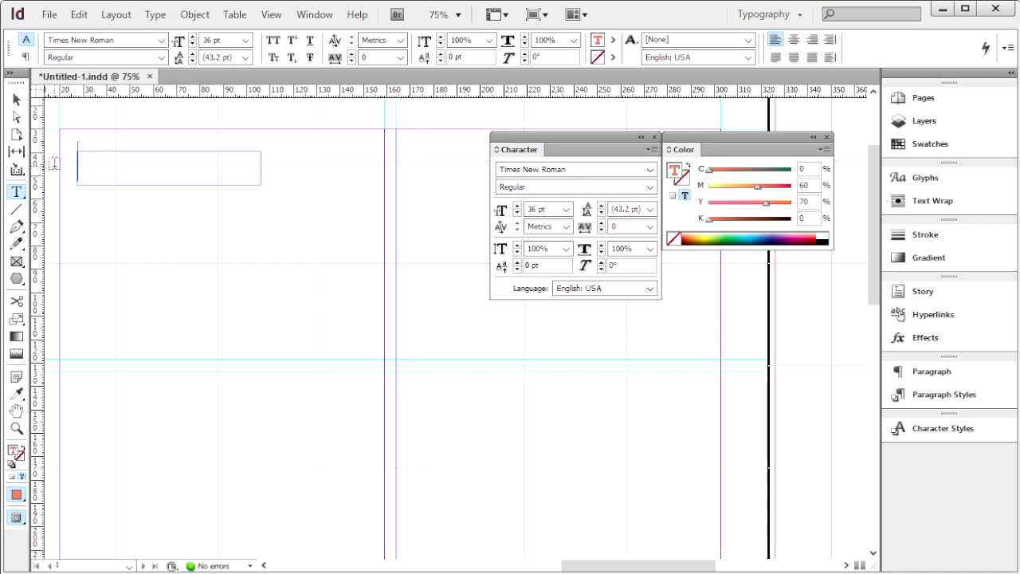
type("SUPE")
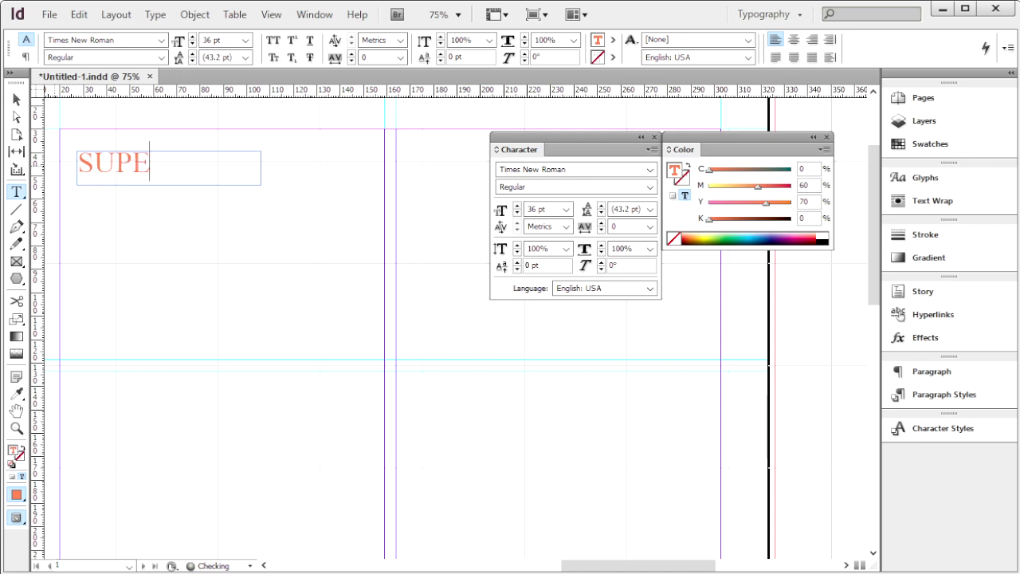
type("R FOOD")
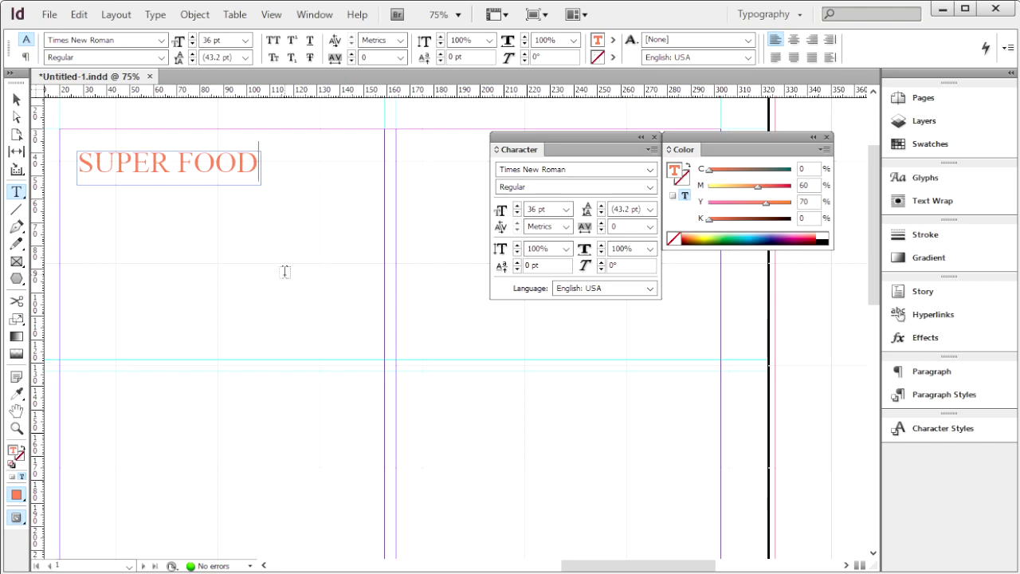
Review the heading's font family and style settings, close the Character settings, and look through the paragraph formatting controls
left_click(519, 170)
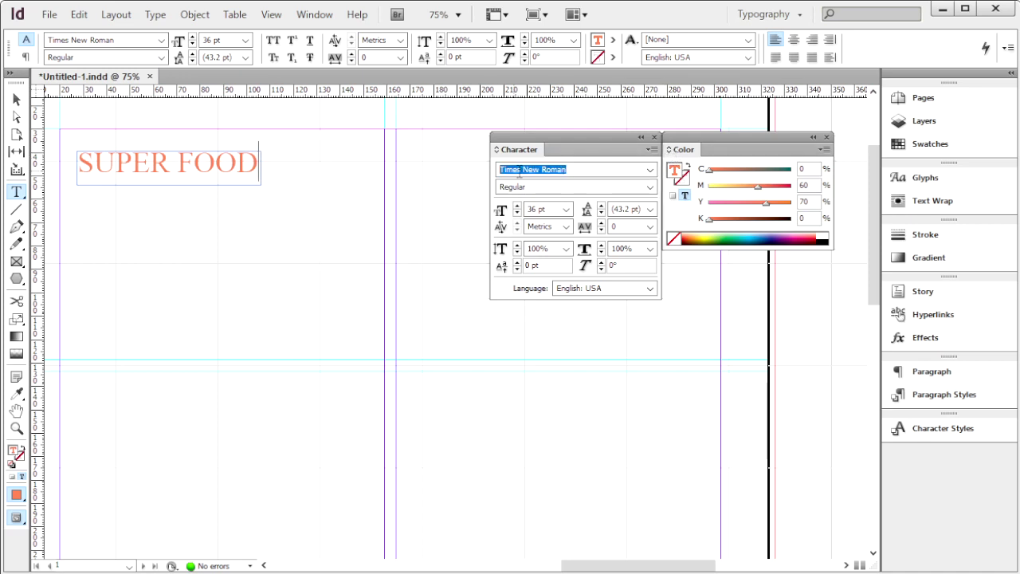
left_click(637, 167)
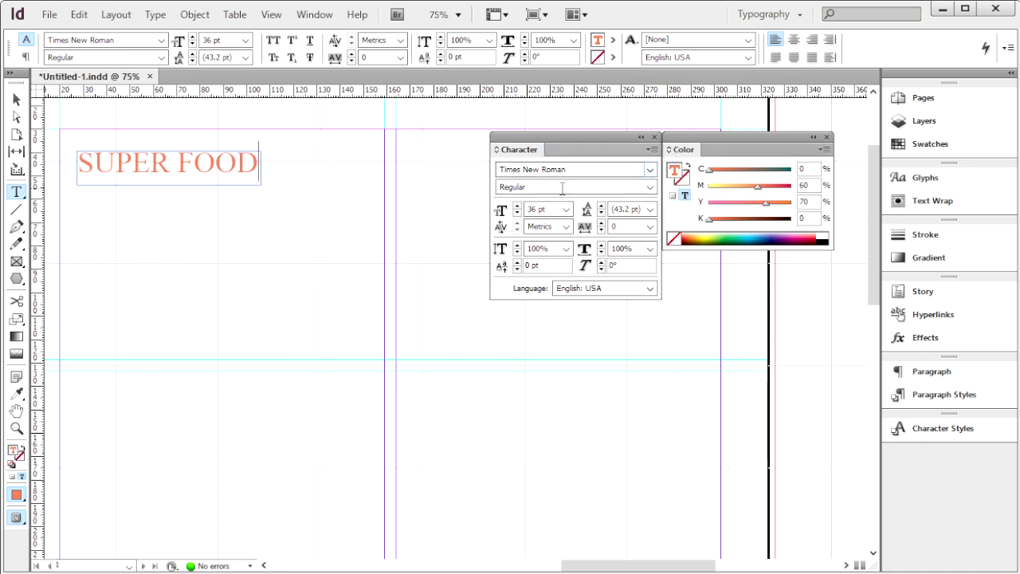
key("Tab")
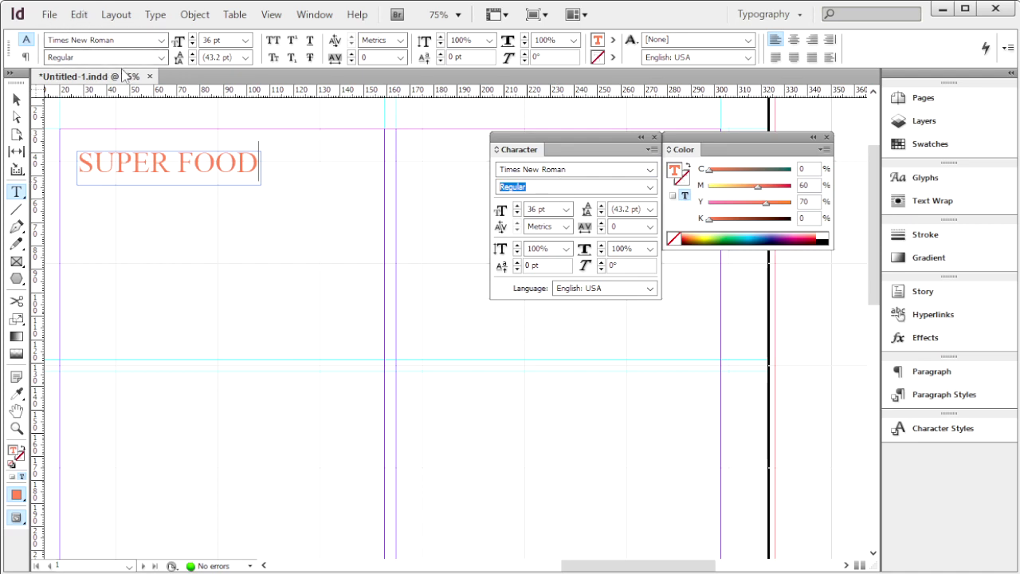
left_click(654, 137)
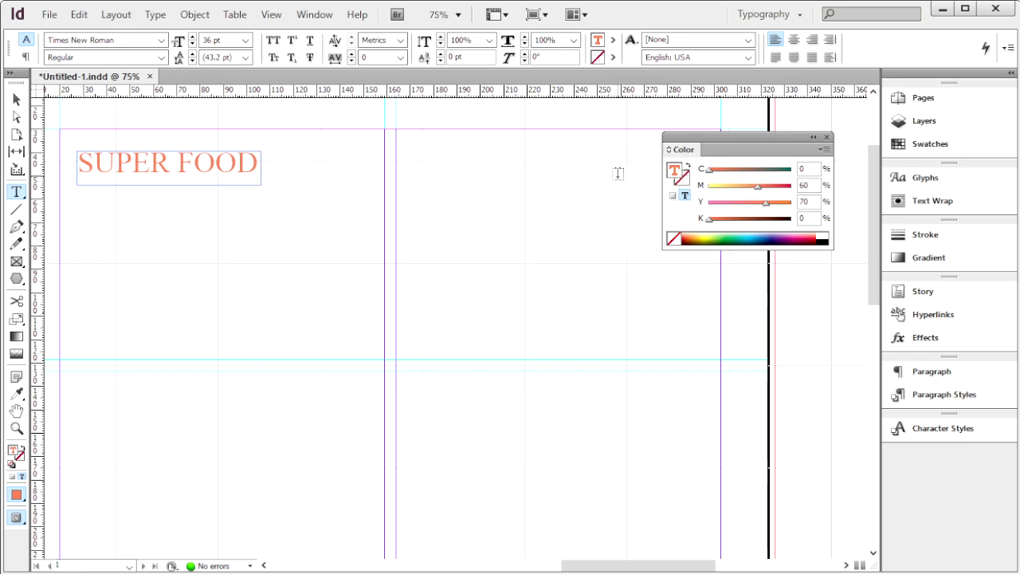
left_click(24, 57)
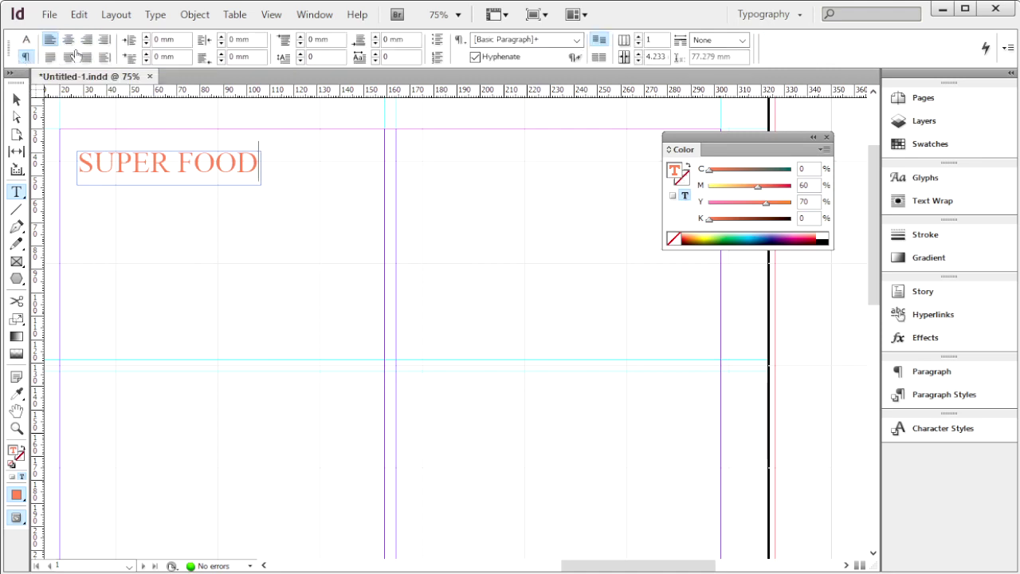
left_click(26, 40)
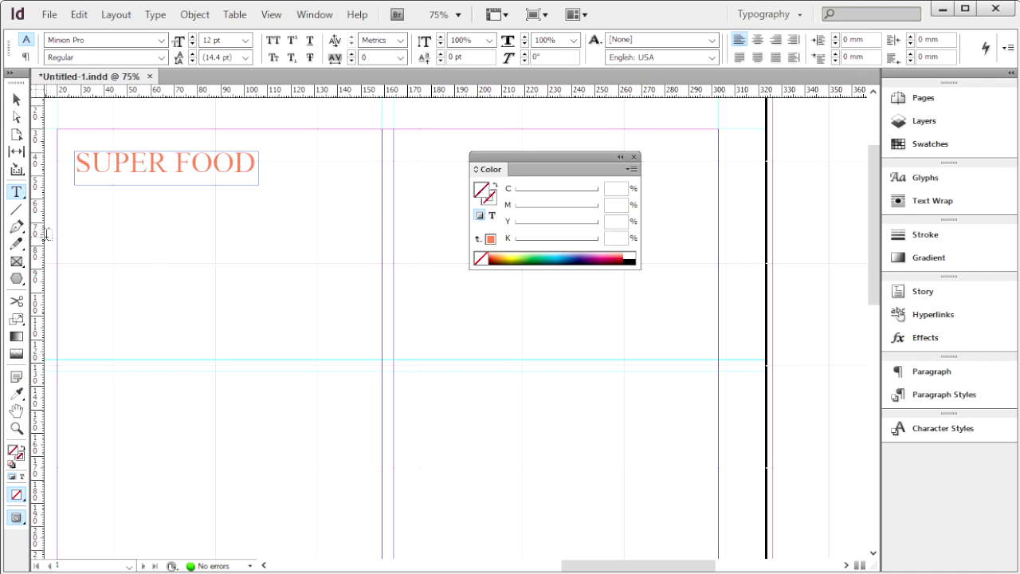
Draw an S-shaped curved path about 142 mm wide and 31 mm high below the heading with the Pen tool
left_click(16, 226)
left_click(73, 293)
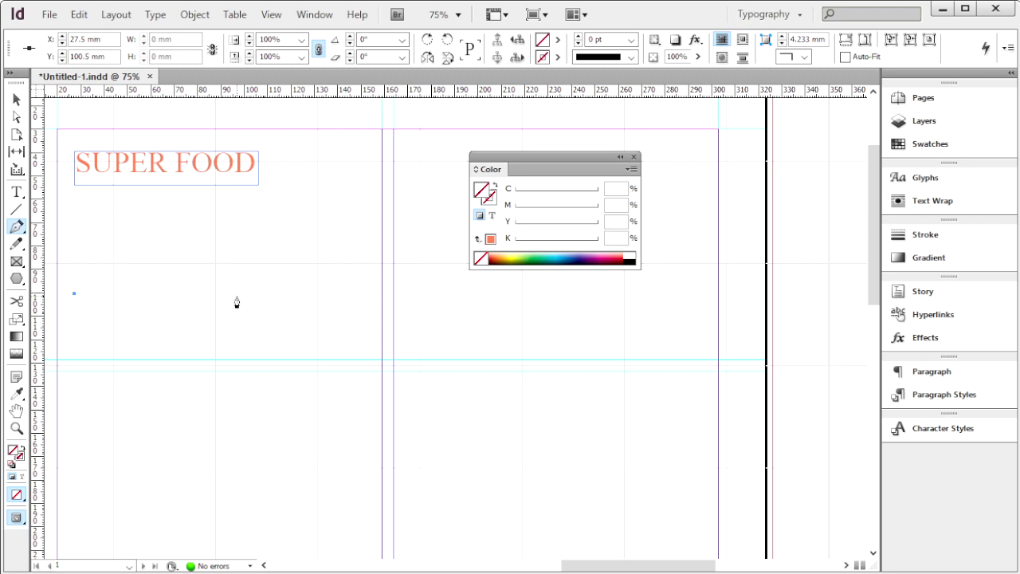
left_click_drag(232, 290, 327, 366)
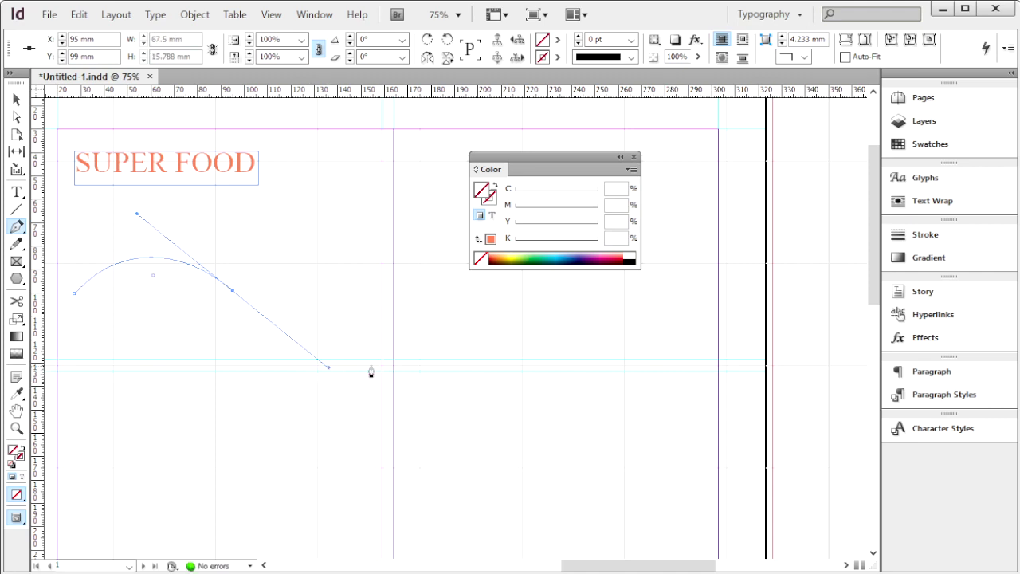
left_click(233, 291)
left_click_drag(406, 309, 505, 255)
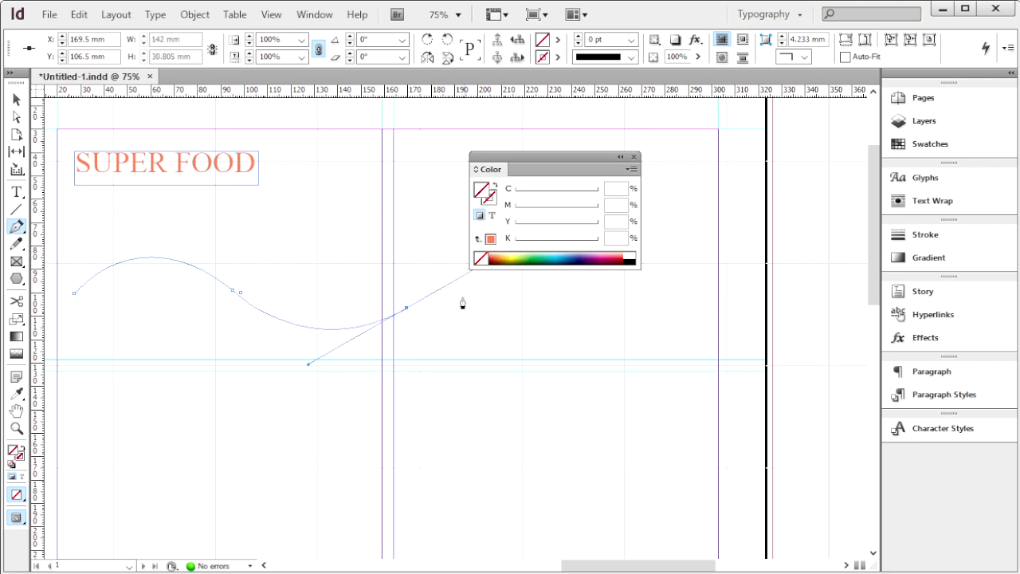
left_click(406, 308)
left_click(17, 101)
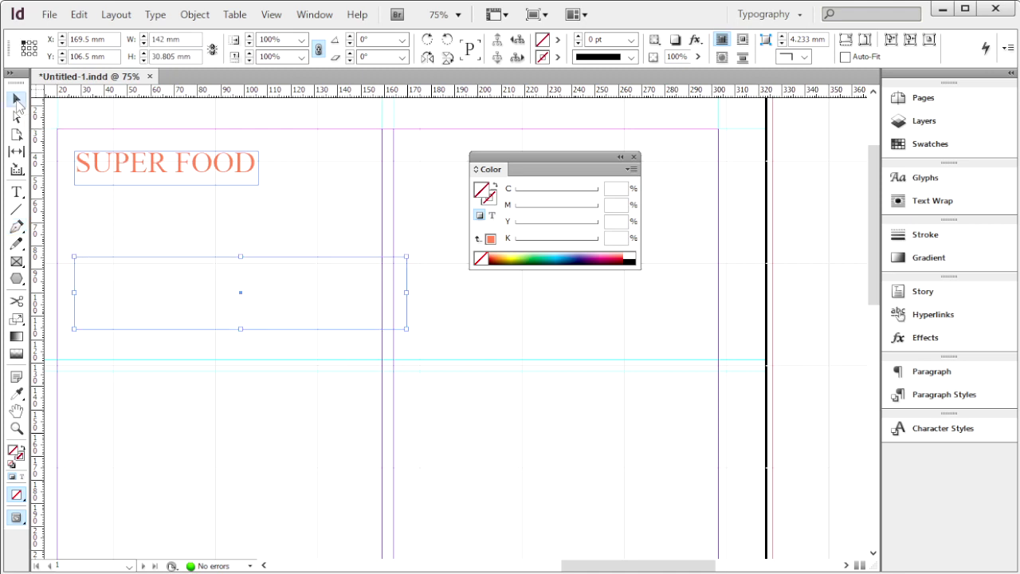
Start type on the curved path and set its font to Gungsuh
left_click(16, 192)
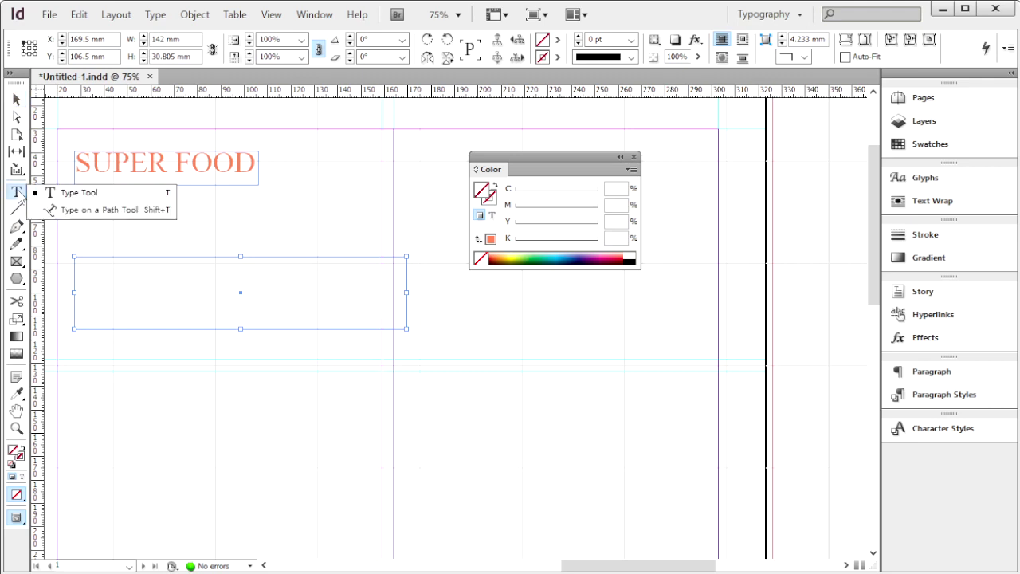
left_click(101, 210)
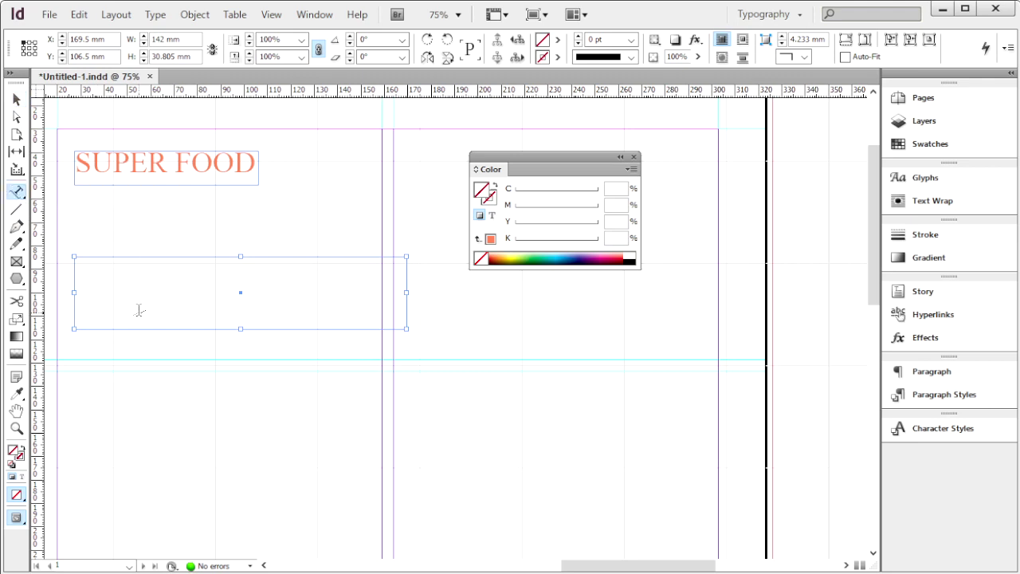
left_click(75, 292)
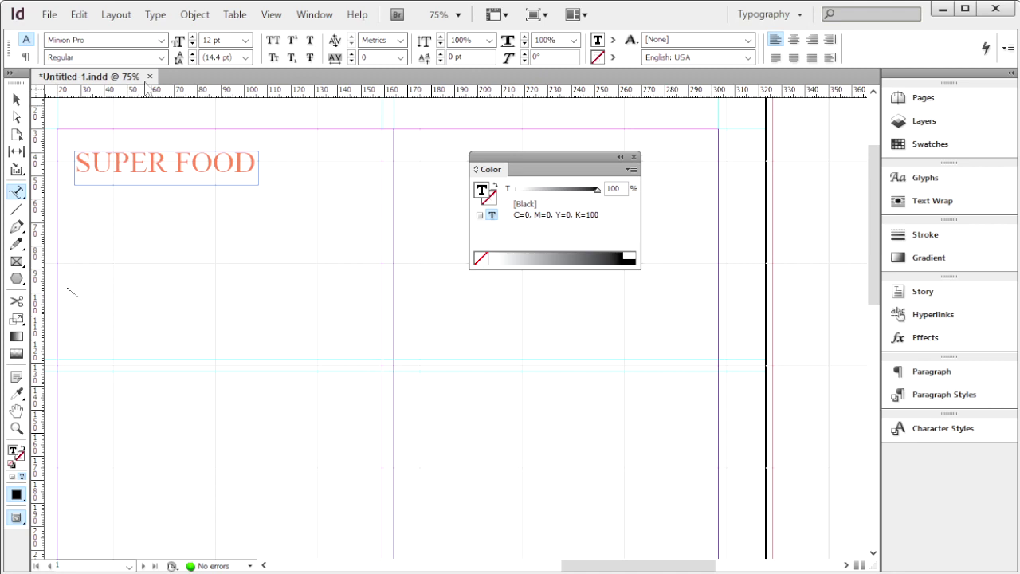
left_click(161, 40)
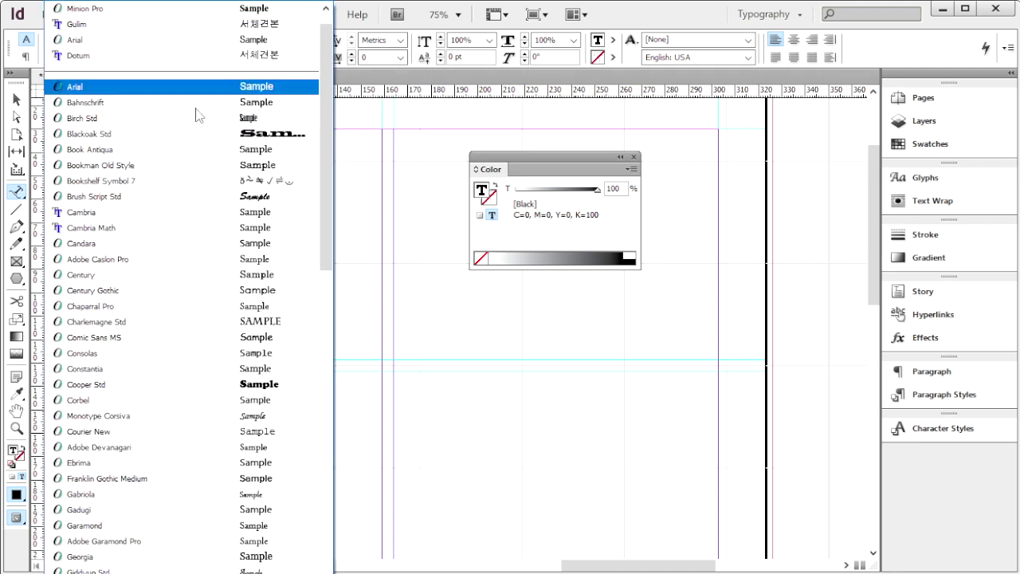
scroll(333, 147, "up", 1)
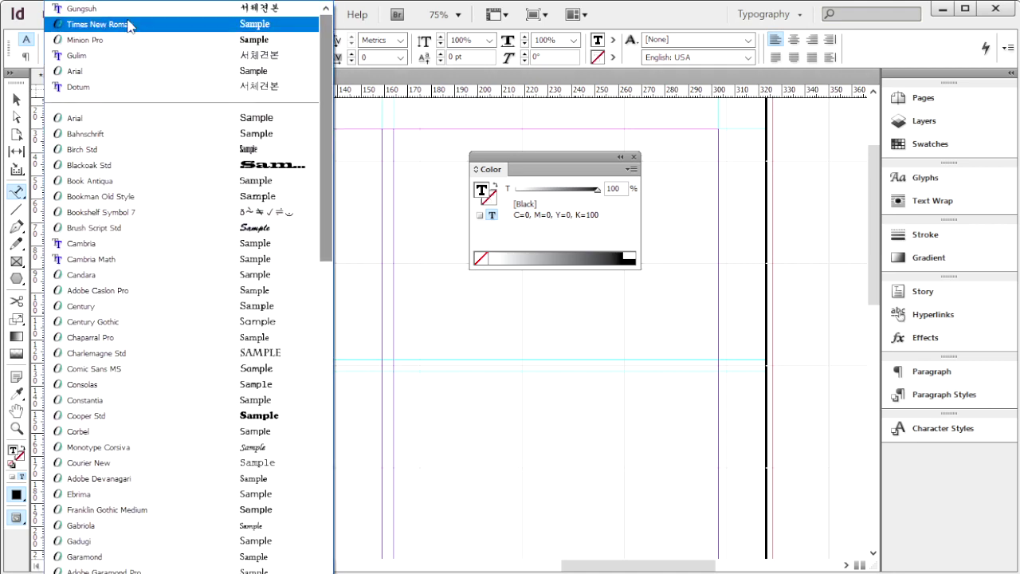
left_click_drag(327, 63, 350, 572)
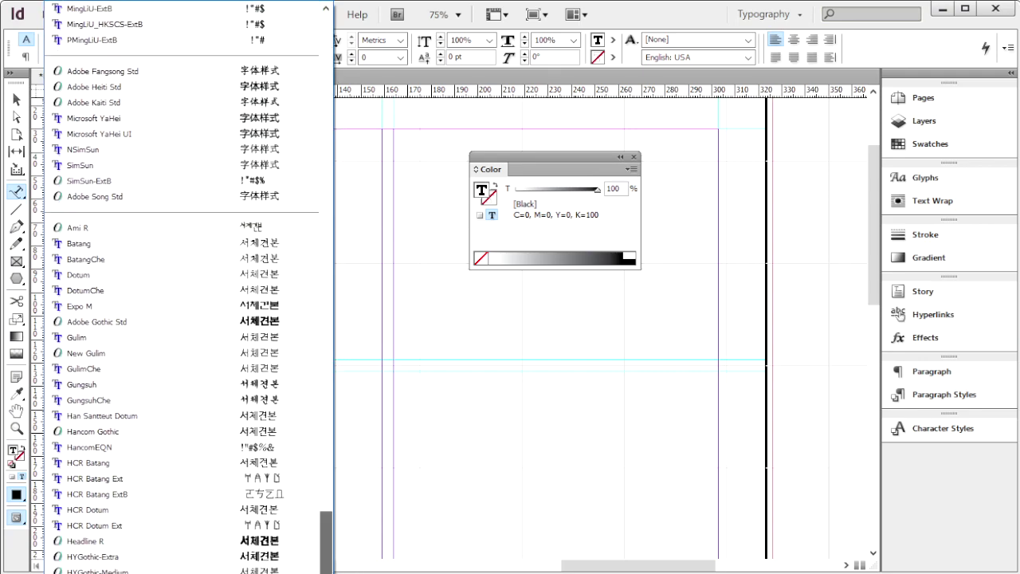
left_click(109, 384)
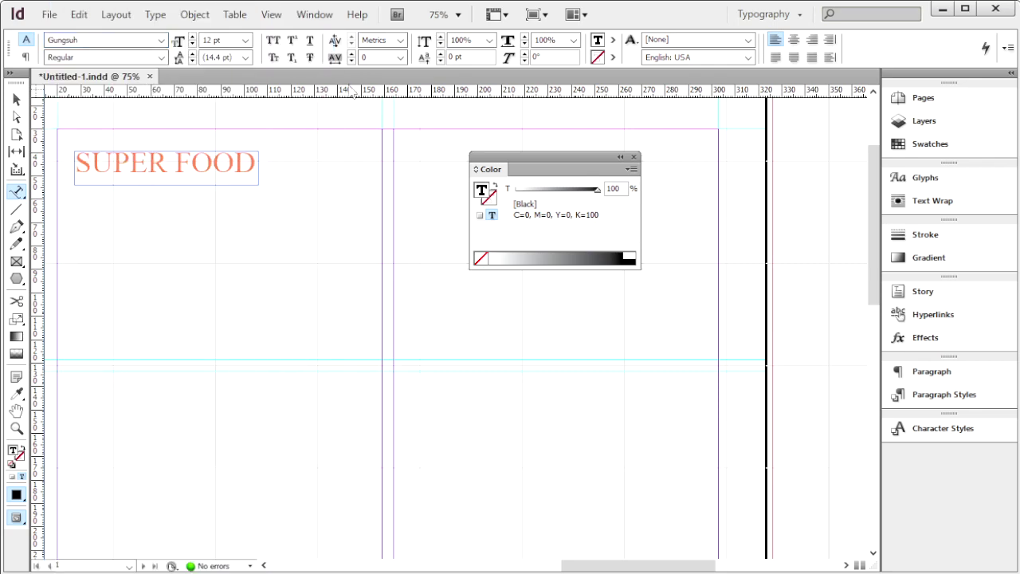
Set the path text's size to 32 pt and centre-align it
triple_click(218, 39)
type("32")
key("Return")
left_click(793, 39)
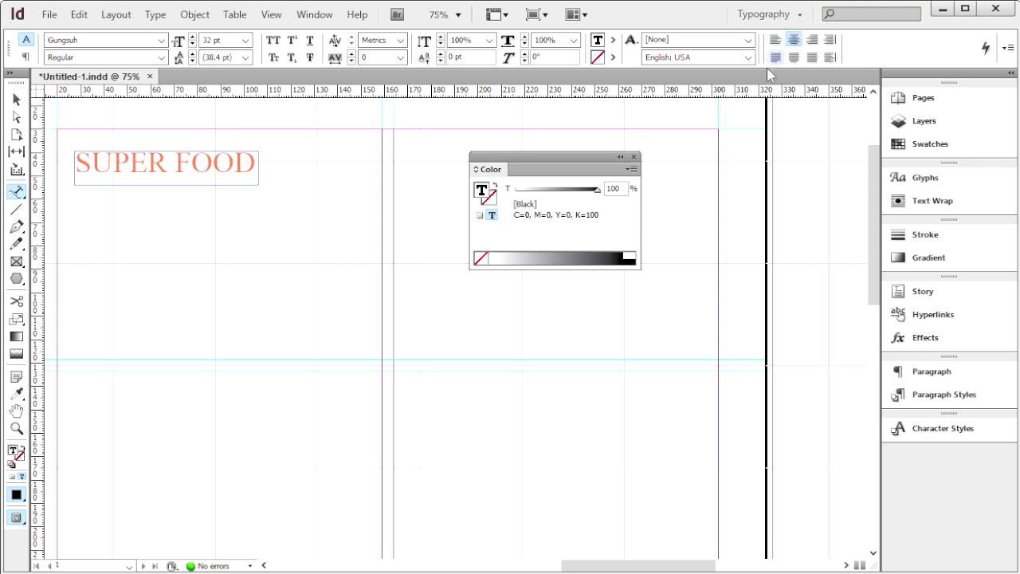
Switch the path text's colour to CMYK and set it to C 60, M 100, Y 20, K 0, with the insertion point on the curve
left_click(631, 169)
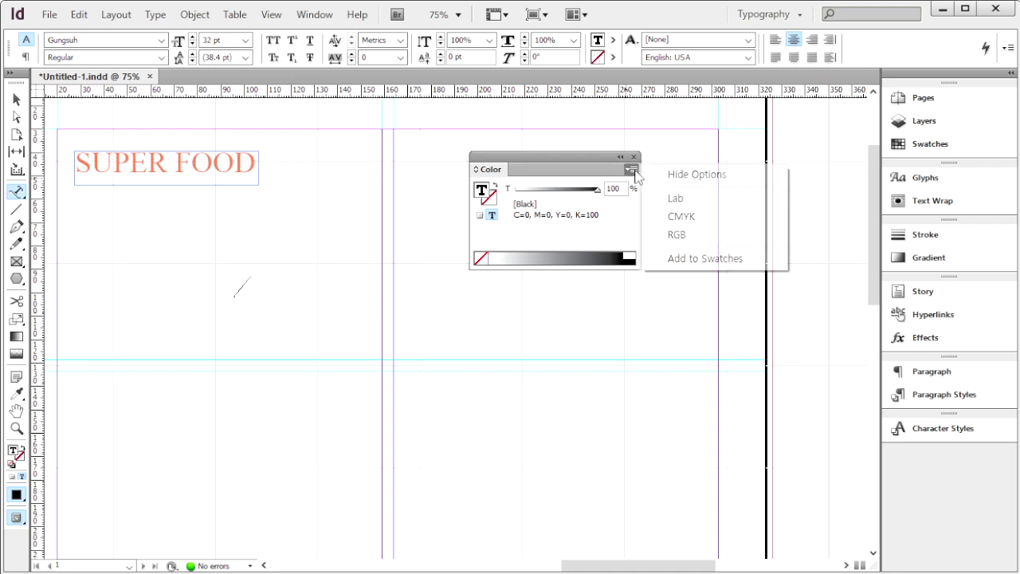
left_click(682, 218)
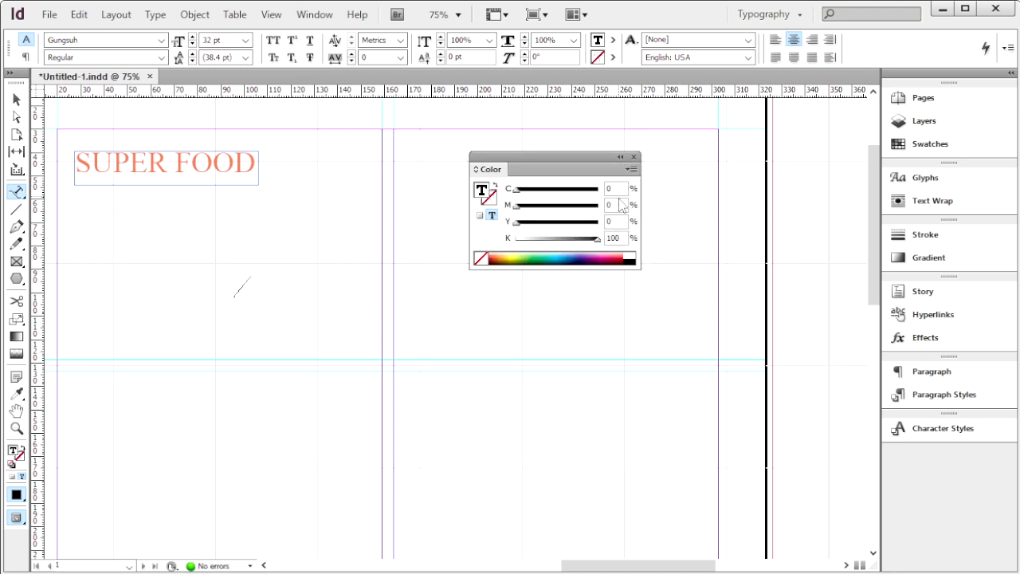
left_click(622, 190)
key("Tab")
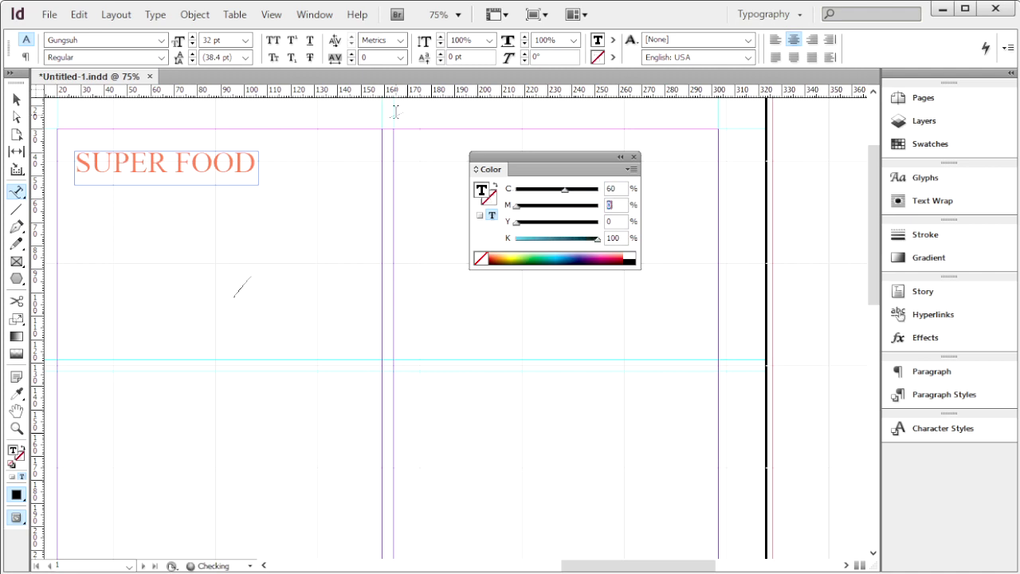
type("100")
key("Tab")
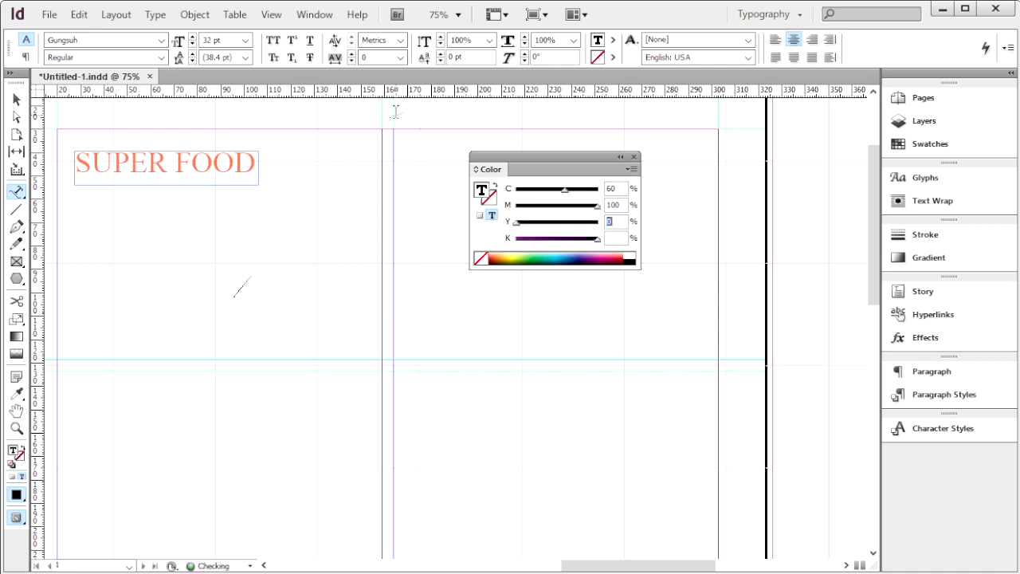
type("20")
key("Tab")
type("0")
key("Return")
left_click(242, 287)
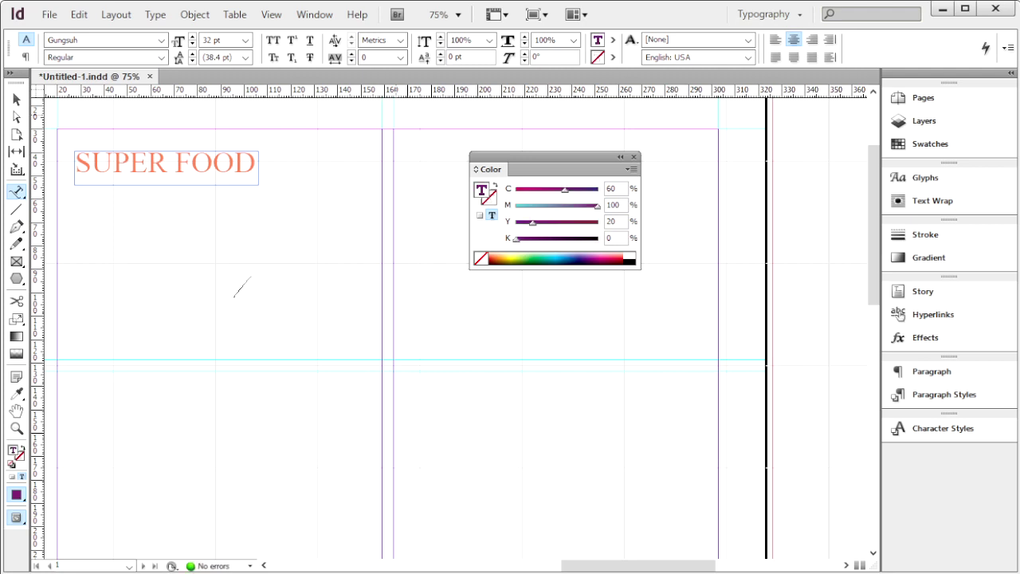
Enter the text "Hero, 모래로 만난다" along the curved path
type("Hero")
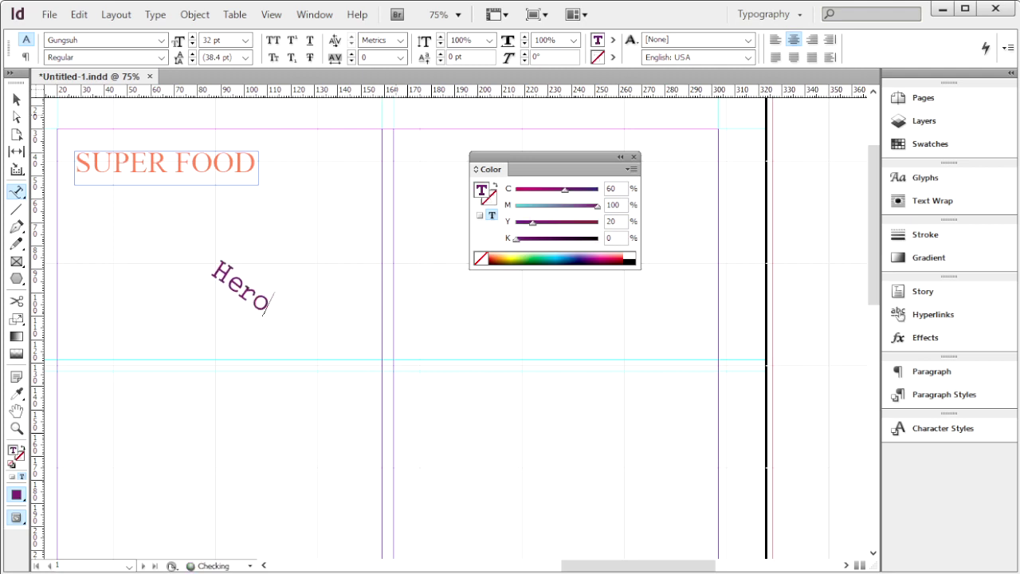
type(", 모")
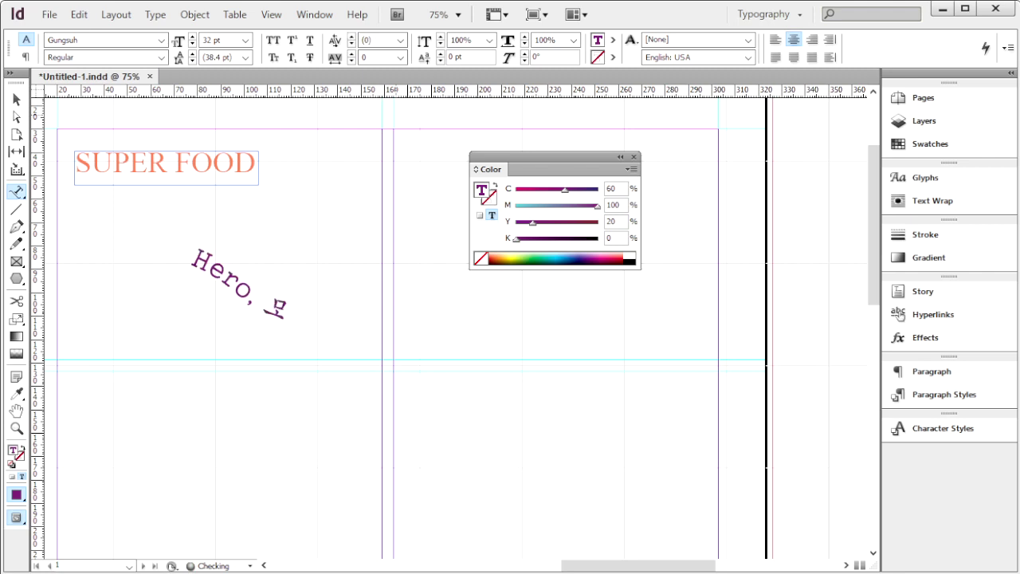
type("래로 ㅁ만난다")
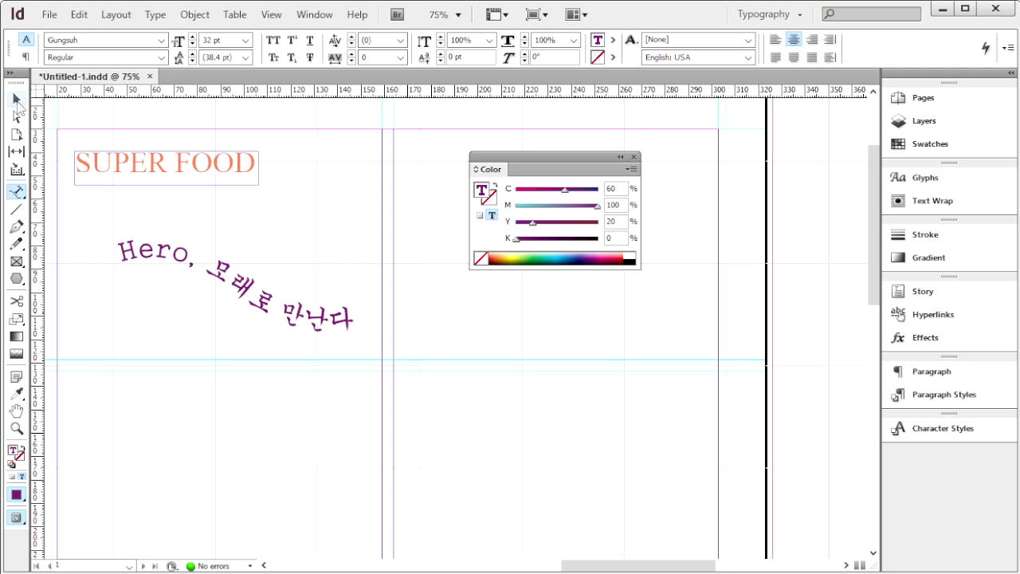
Apply a drop shadow to the path text object, keeping the default Multiply mode and 75% opacity
left_click(16, 100)
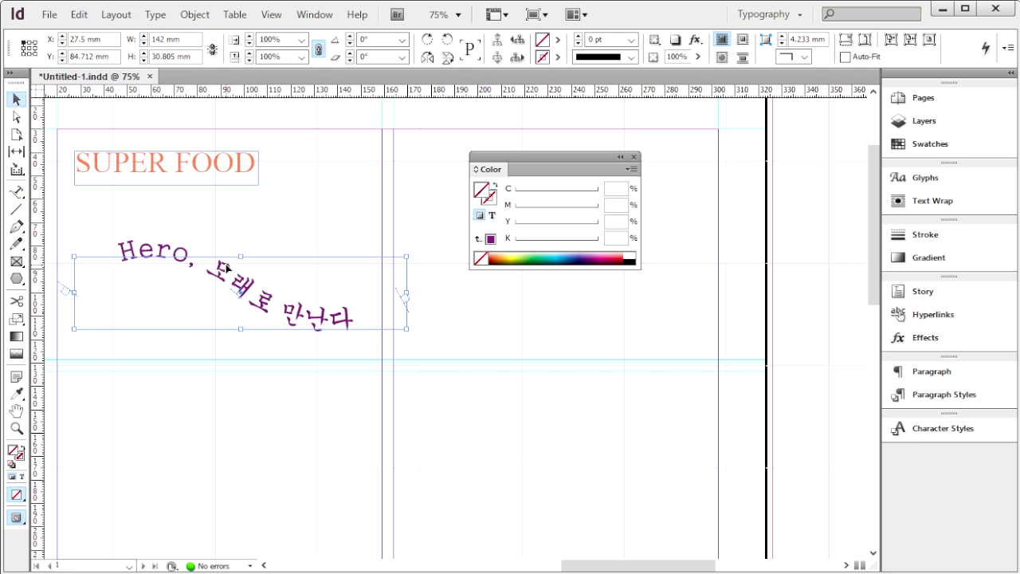
scroll(224, 268, "down", 3)
right_click(185, 141)
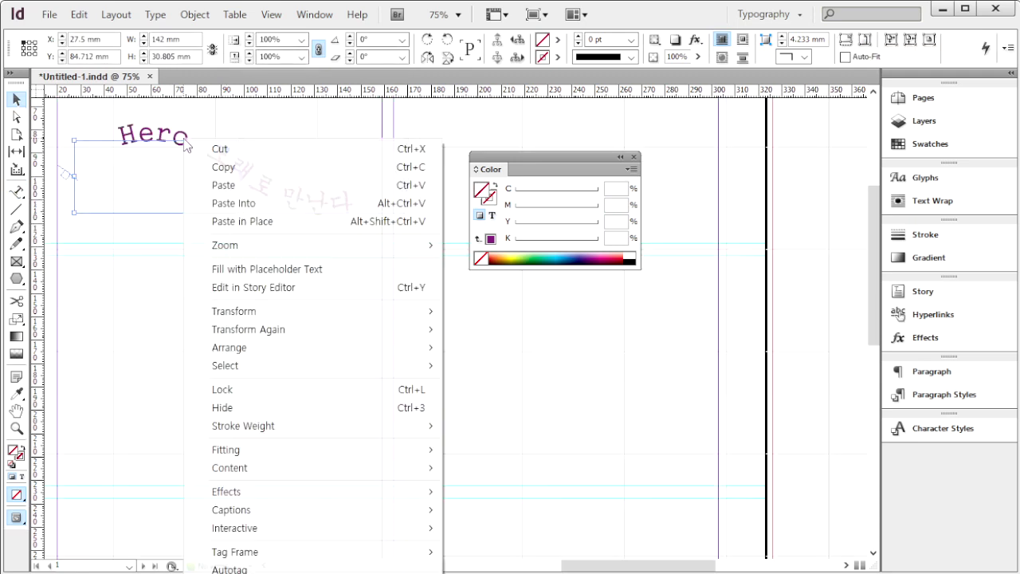
mouse_move(332, 490)
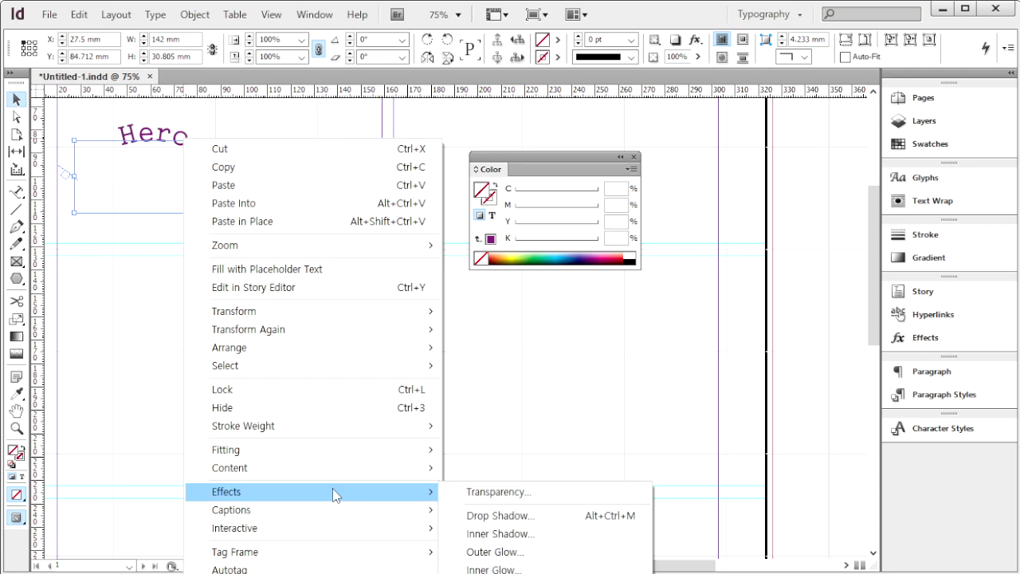
left_click(516, 516)
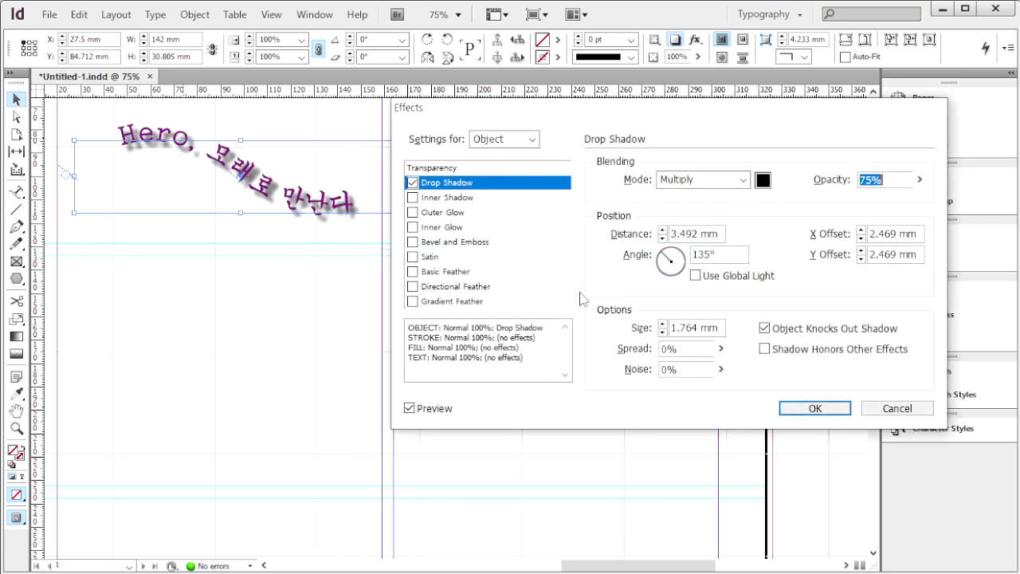
left_click(813, 408)
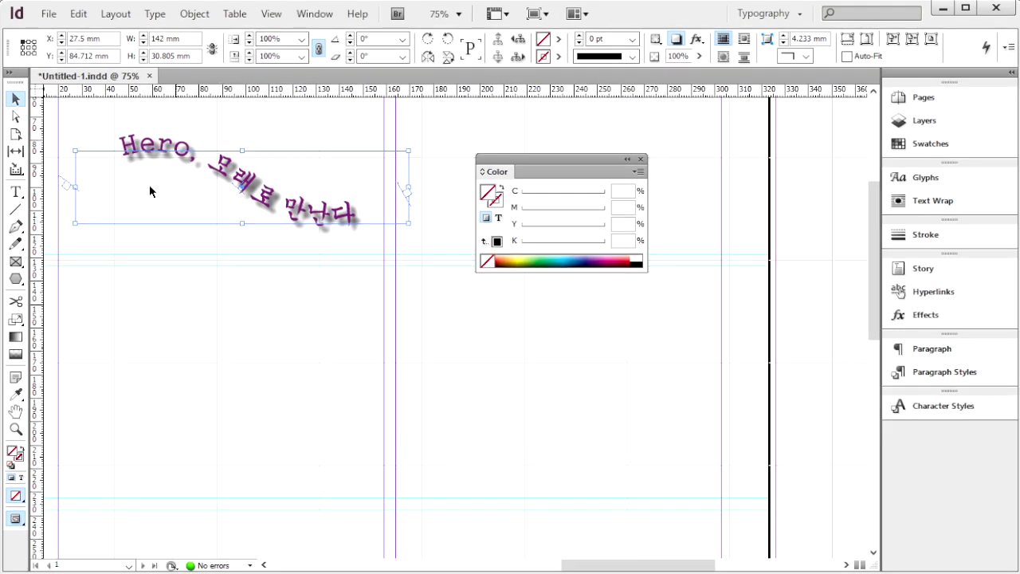
Draw a wide text frame across both columns below the path text and set its type to Times New Roman Bold Italic, 72 pt
left_click(16, 192)
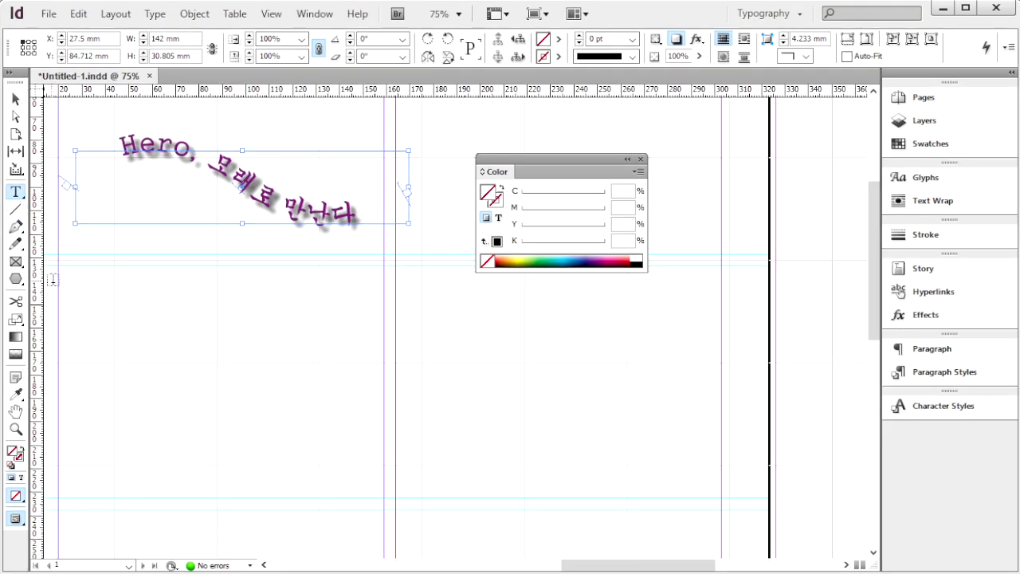
left_click_drag(52, 299, 796, 350)
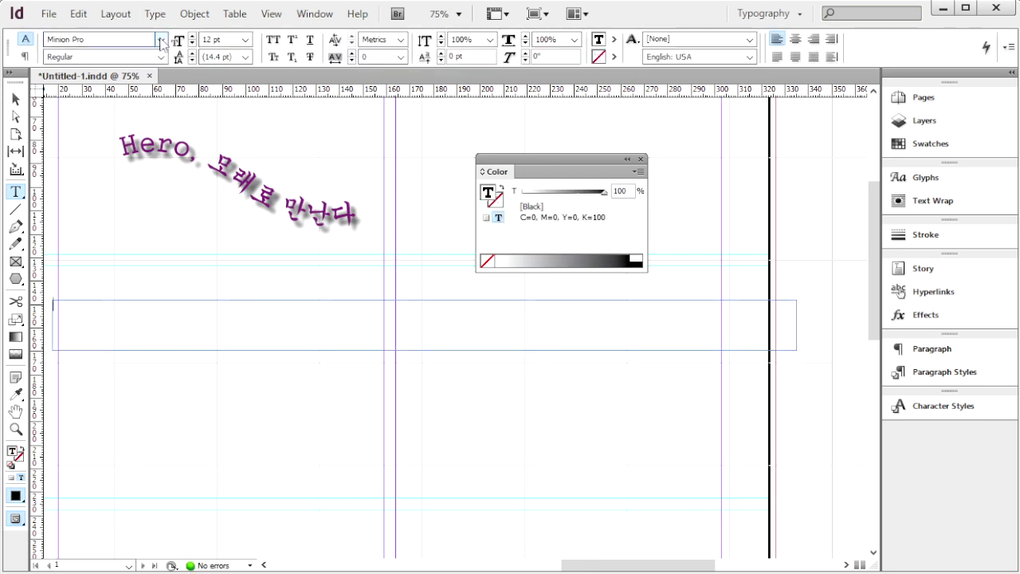
left_click(162, 40)
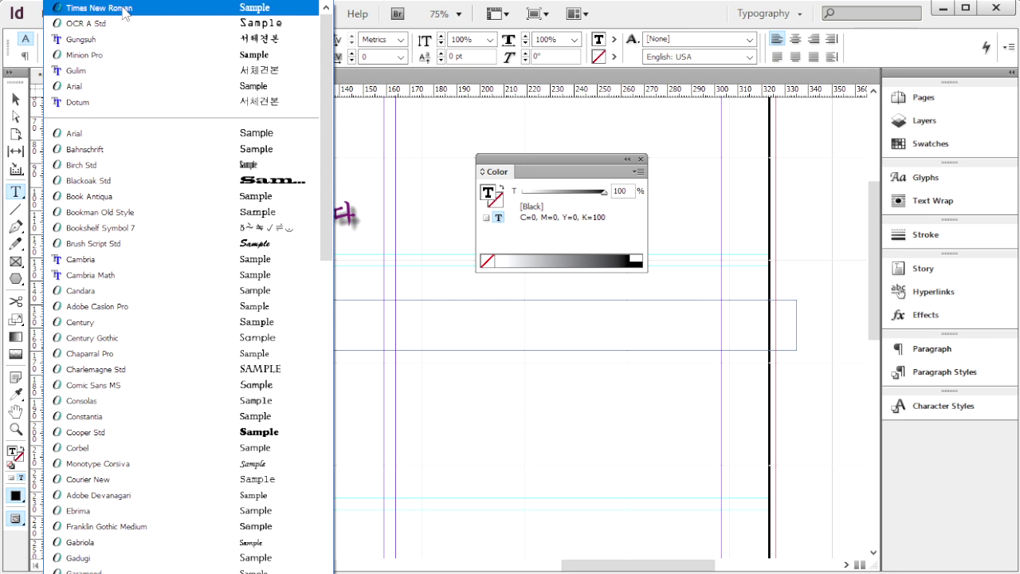
left_click(125, 8)
left_click(160, 56)
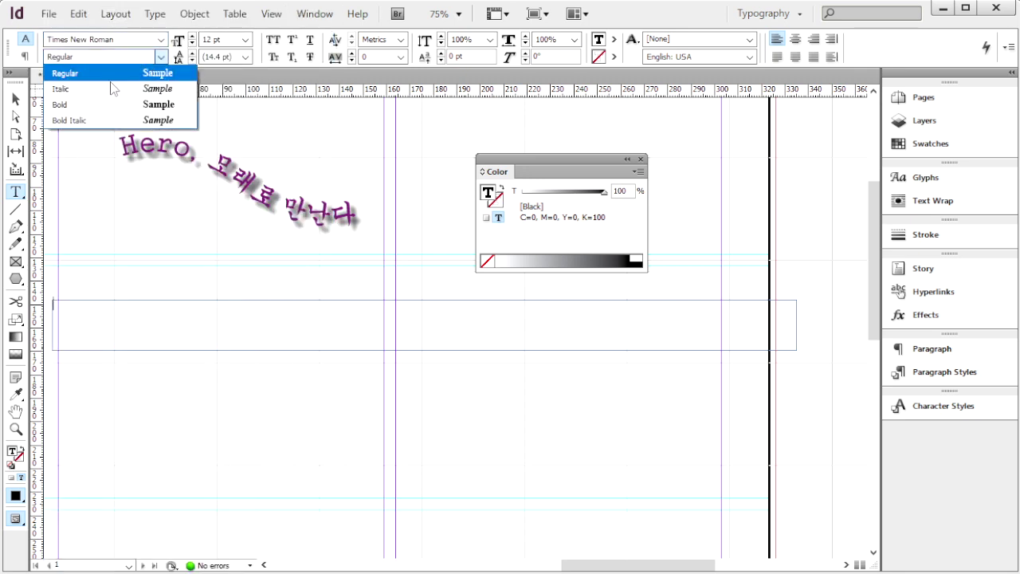
left_click(79, 119)
key("Tab")
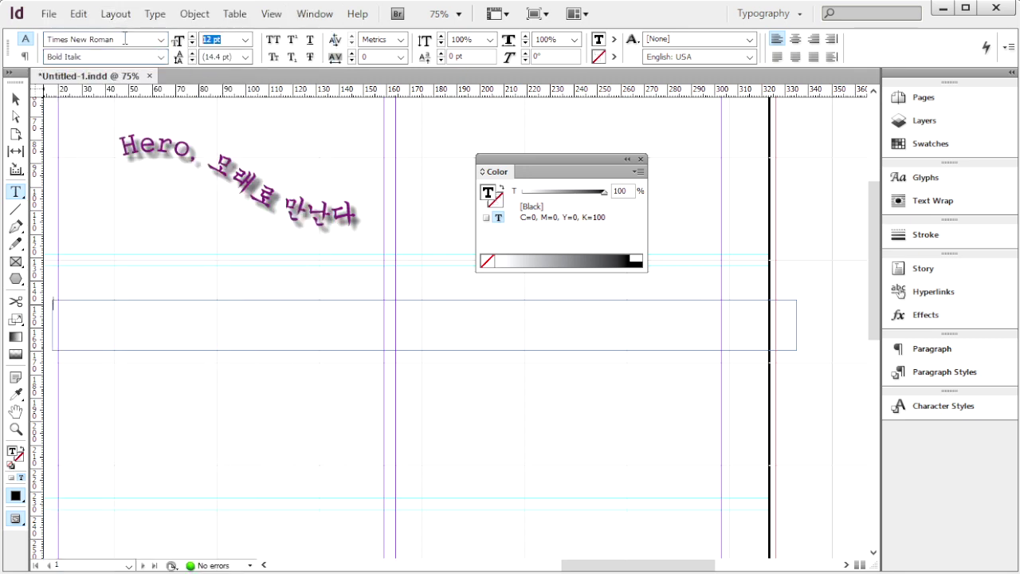
type("72")
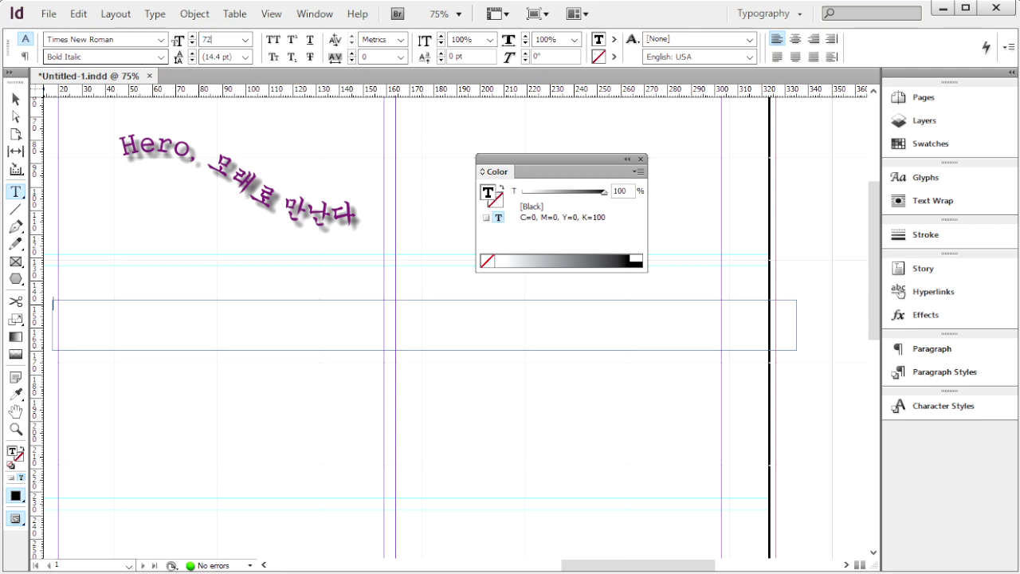
key("Return")
Enter the heading "SUN&FUN HAEUNDAE" in the wide text frame
type("S")
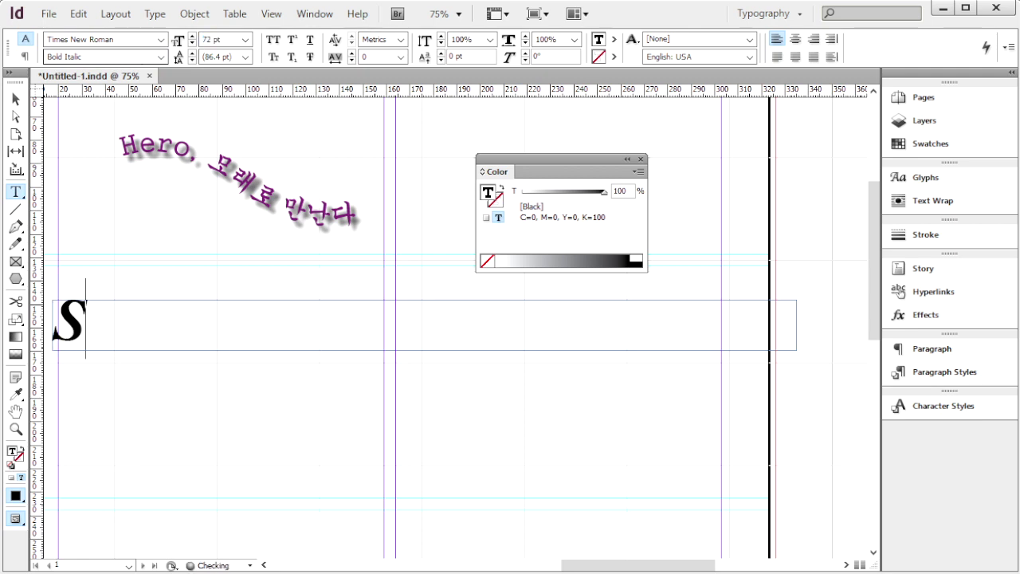
type("UN&")
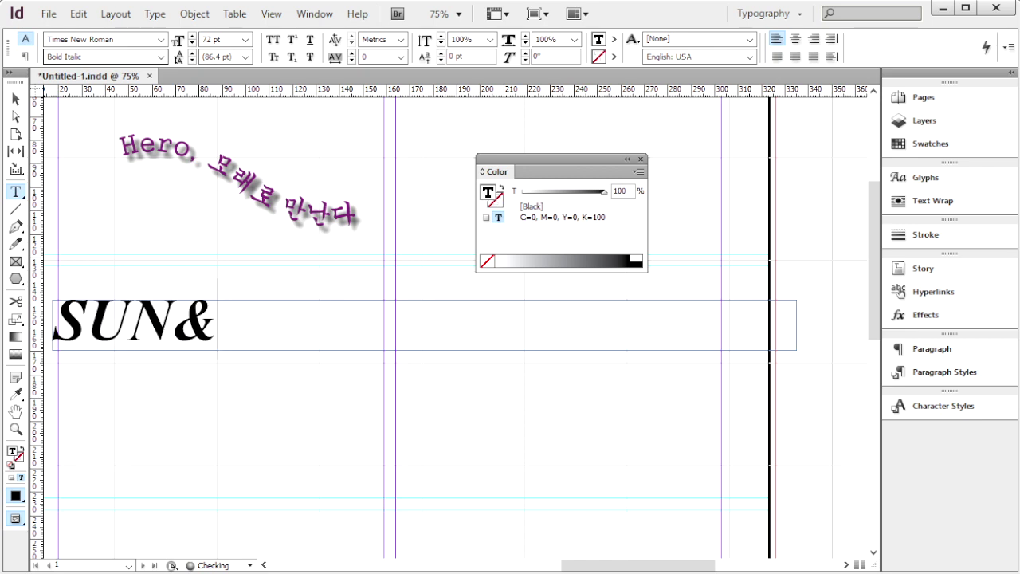
type("FUN H")
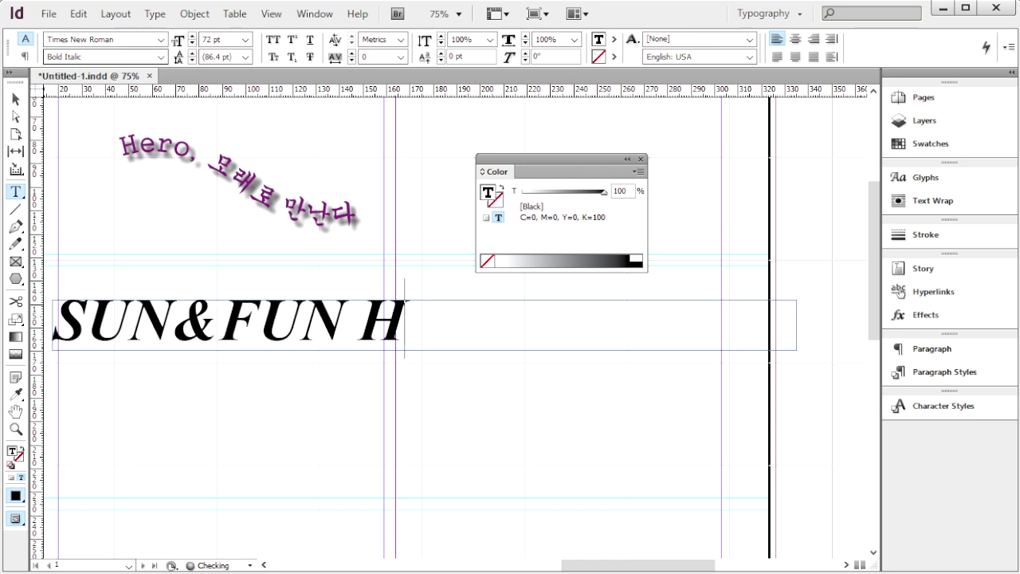
type("AEUNDAE")
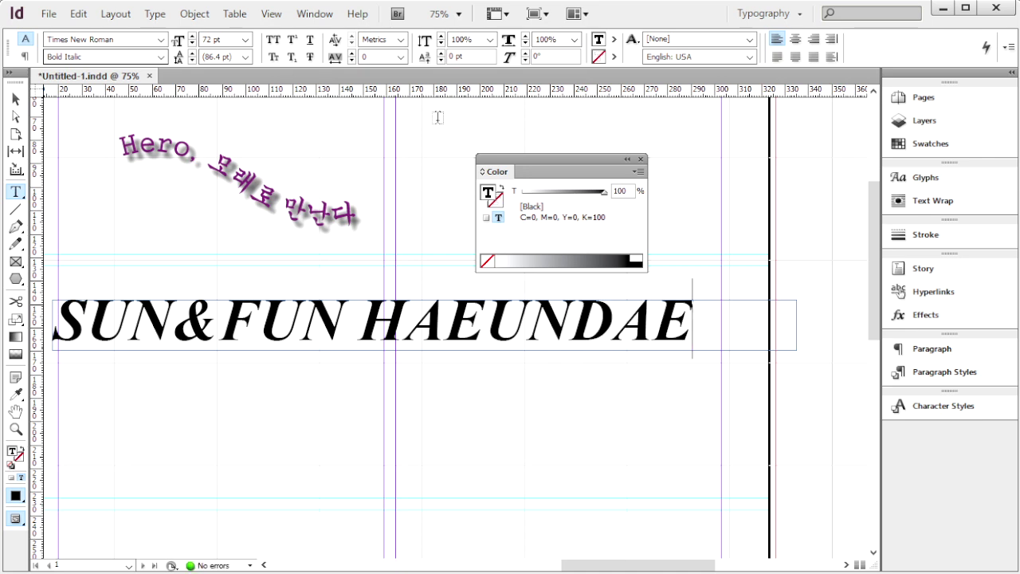
Select the whole SUN&FUN HAEUNDAE heading and apply the linear purple-to-cyan gradient to its text fill
left_click_drag(709, 332, 568, 335)
triple_click(88, 358)
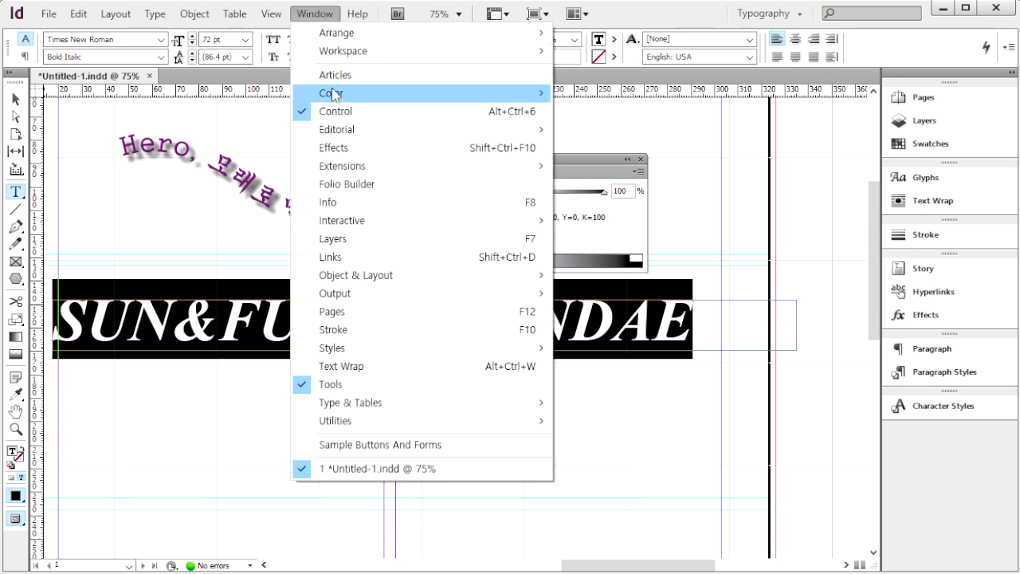
mouse_move(334, 94)
left_click(595, 111)
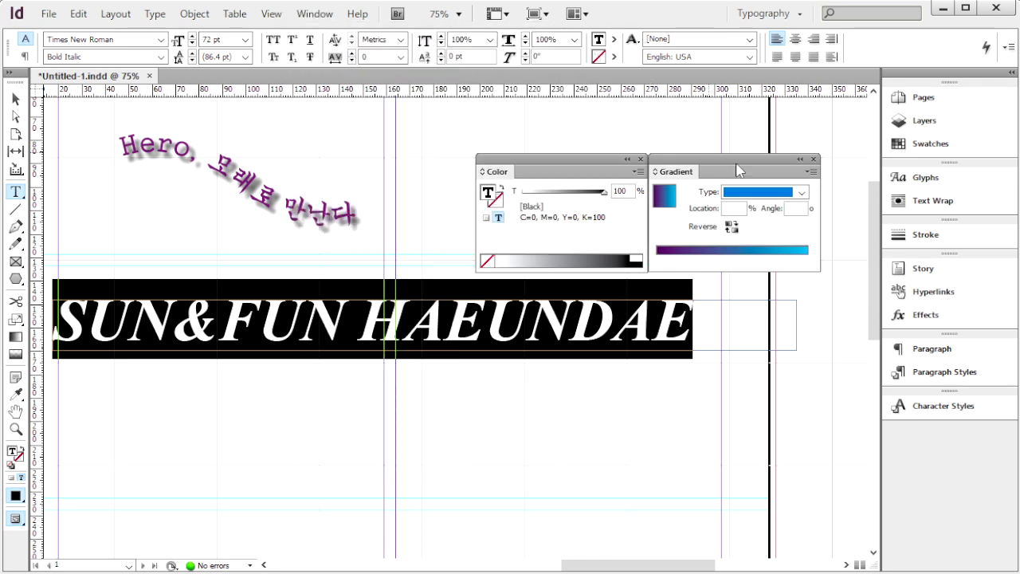
left_click(658, 258)
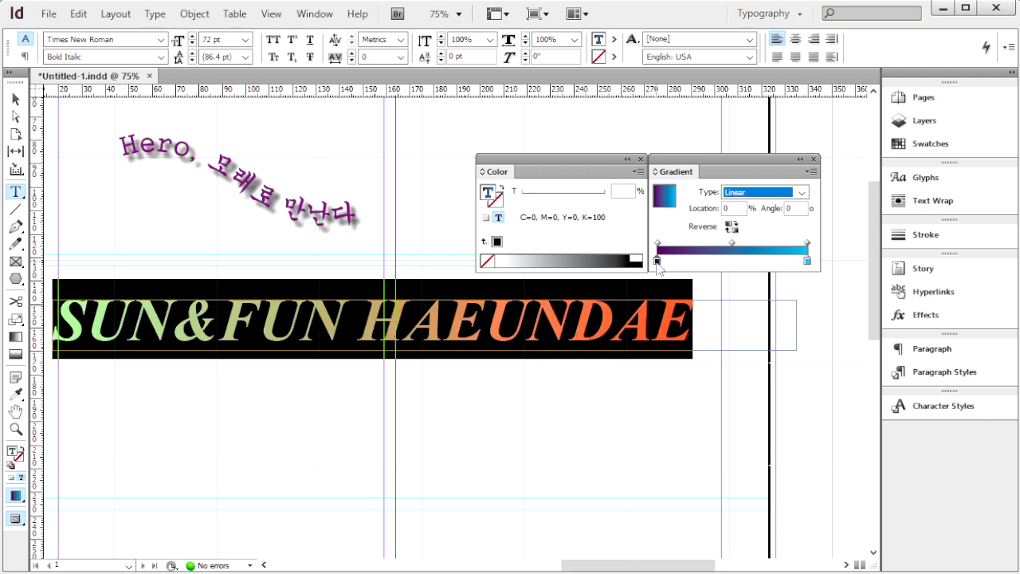
Check the CMYK values of the heading gradient's start and end stops, and deselect the text
left_click(656, 262)
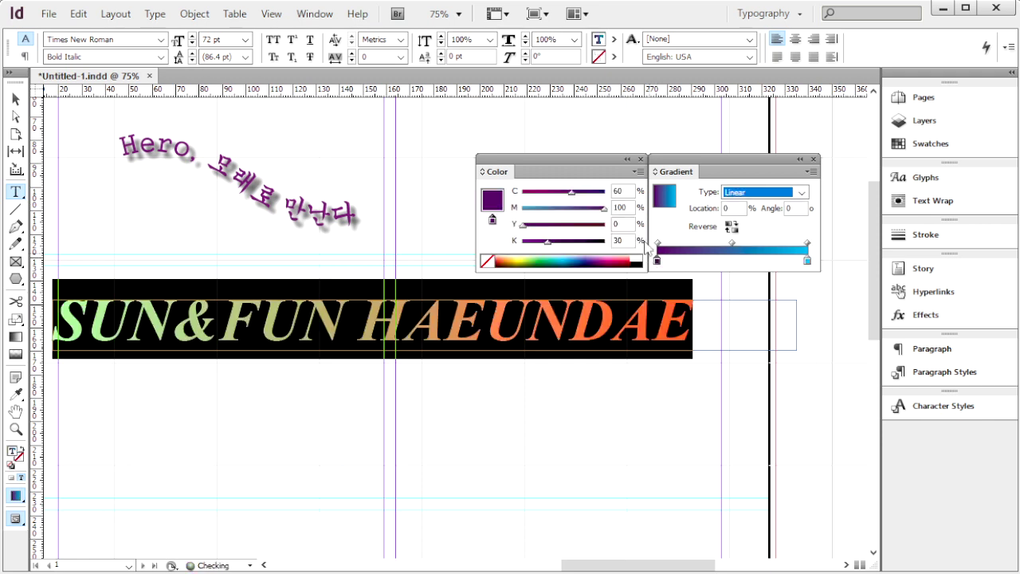
left_click(632, 191)
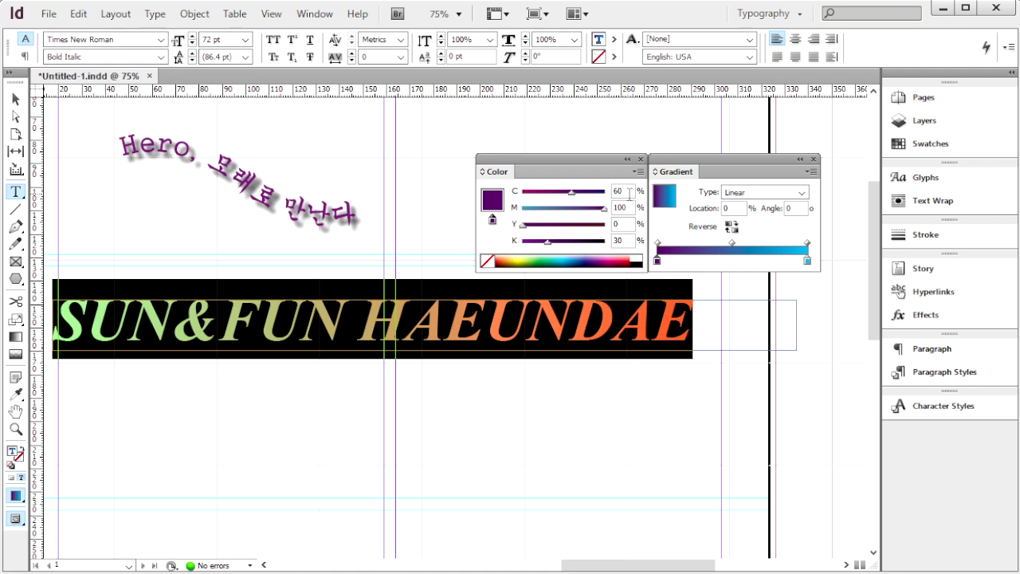
left_click_drag(633, 191, 556, 193)
key("Tab")
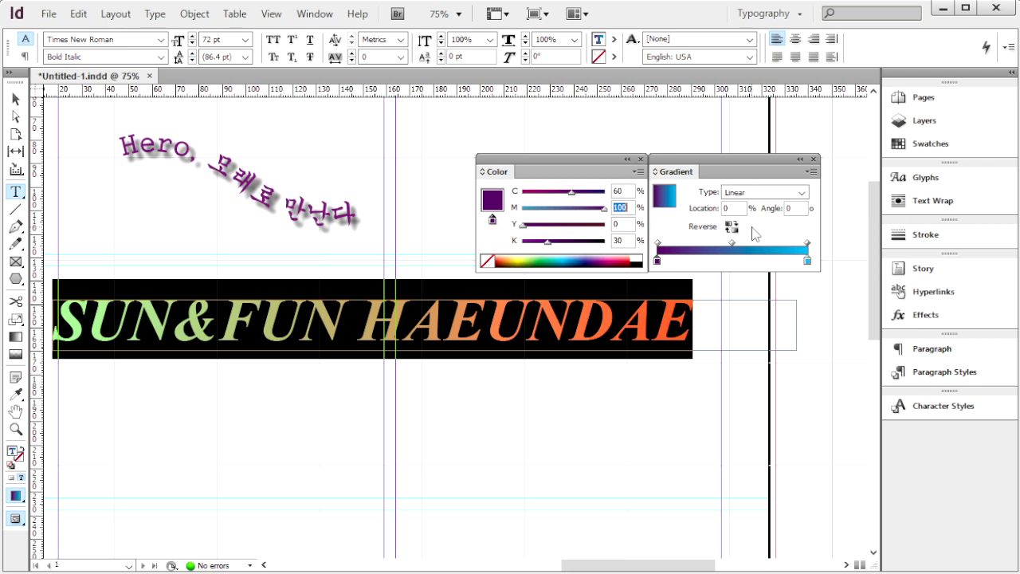
key("Tab")
key("Tab")
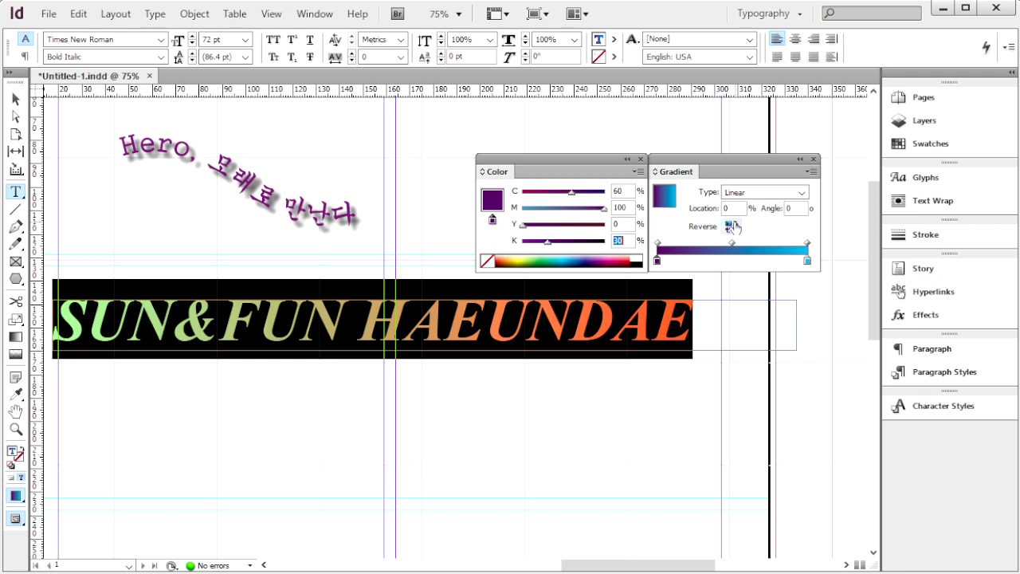
left_click(807, 261)
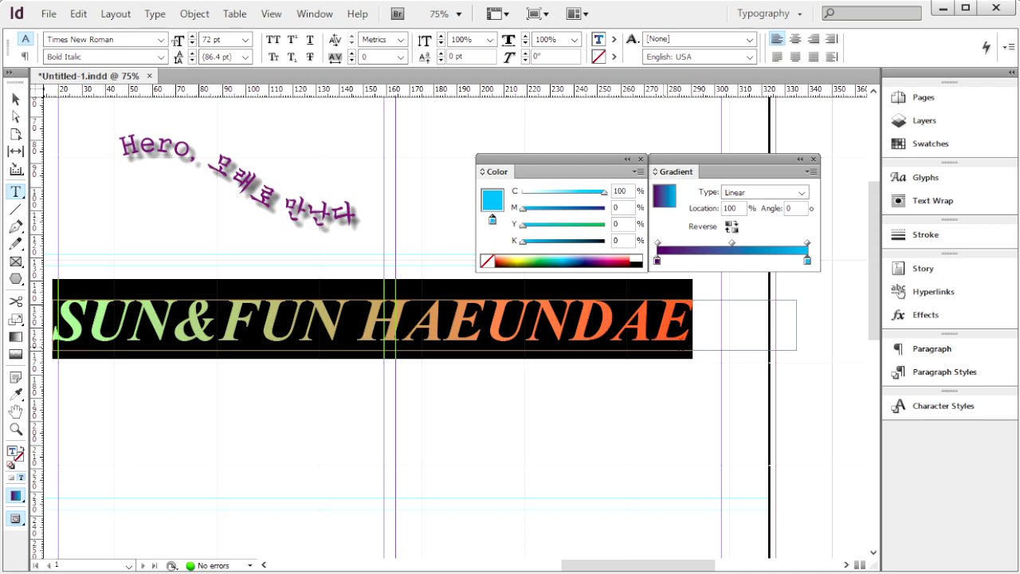
left_click(717, 333)
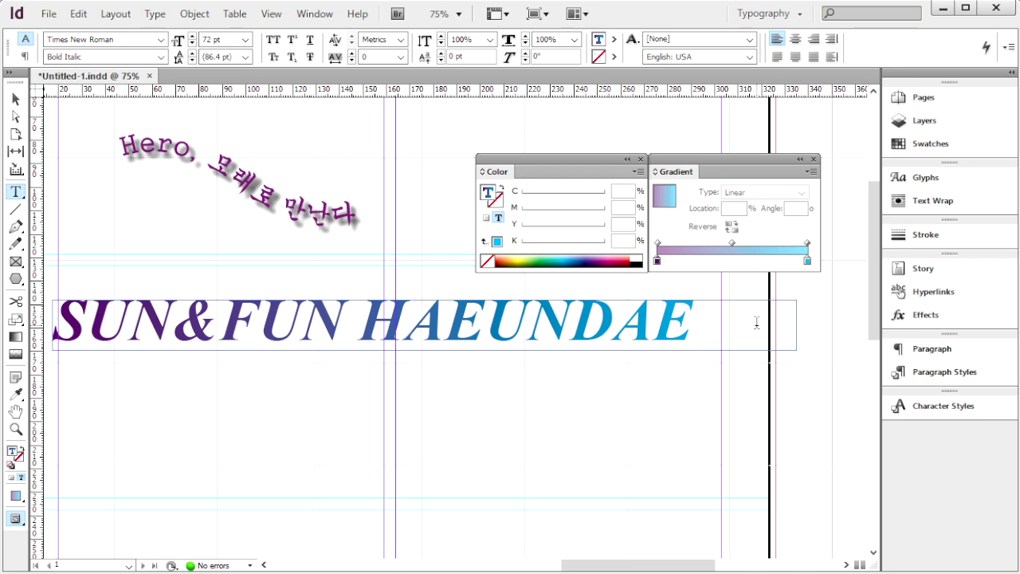
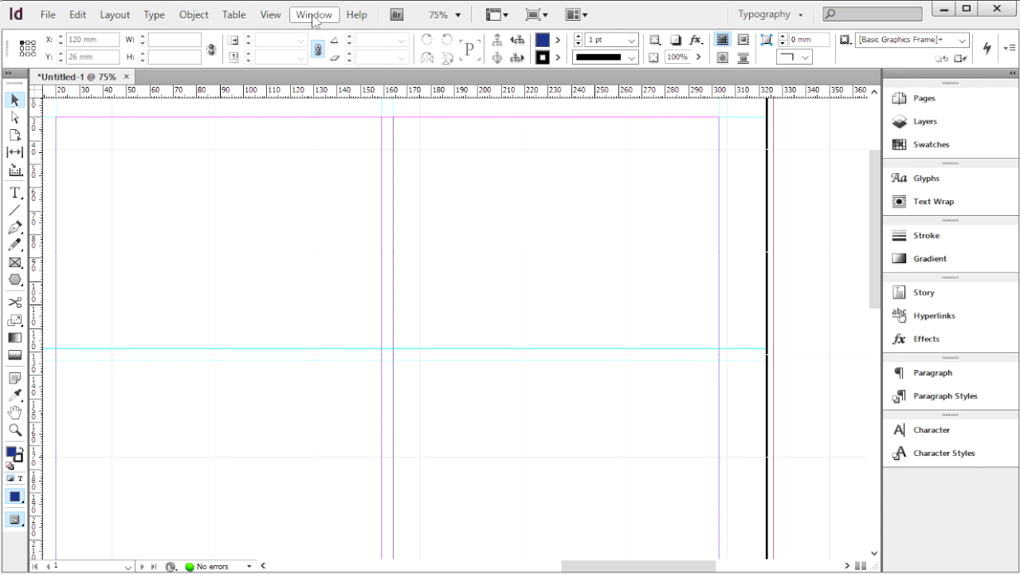
Add a new CMYK process colour swatch with C 10, M 90, Y 10, K 0 to the document's swatches
left_click(314, 15)
mouse_move(344, 92)
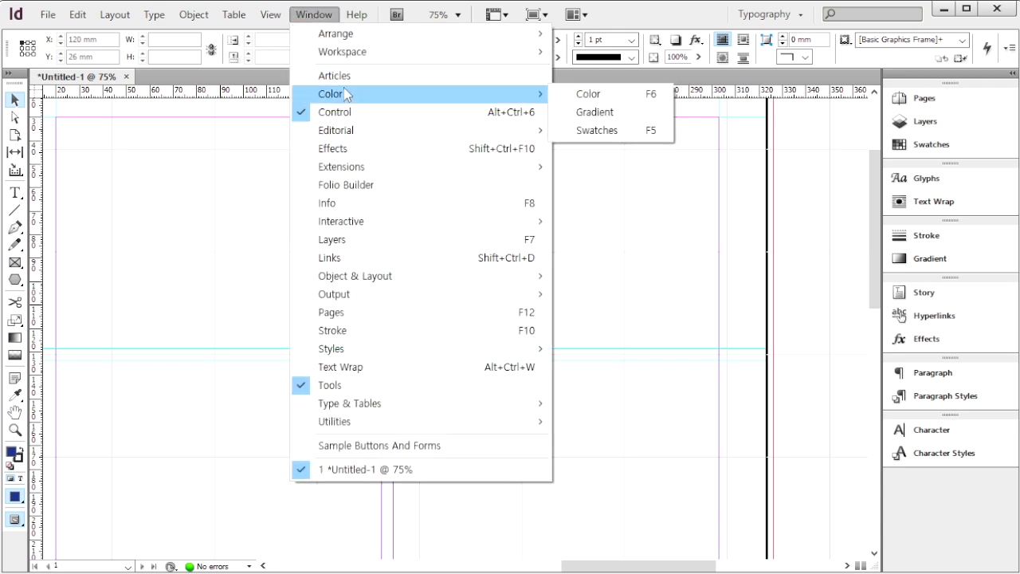
left_click(627, 137)
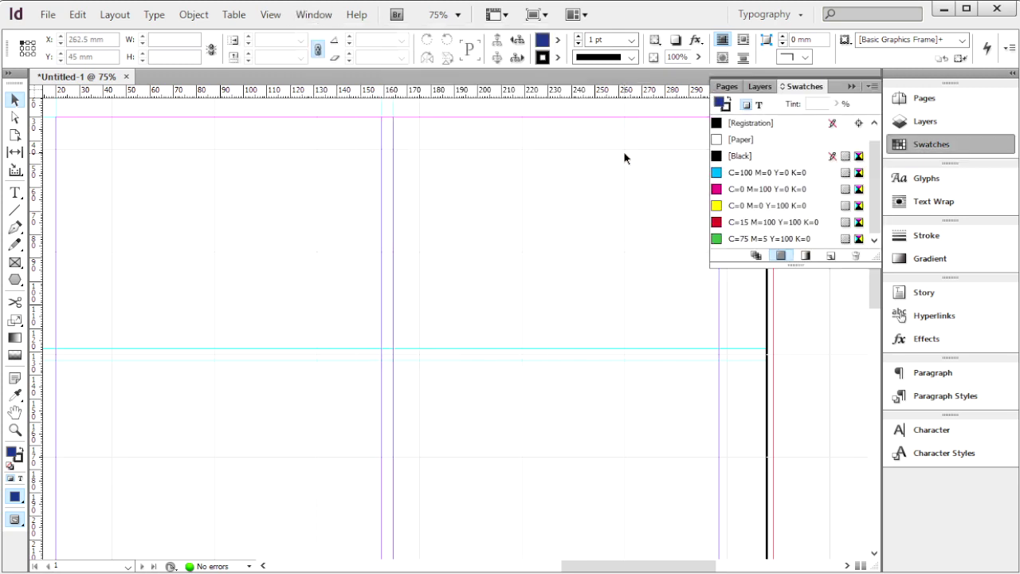
left_click(873, 87)
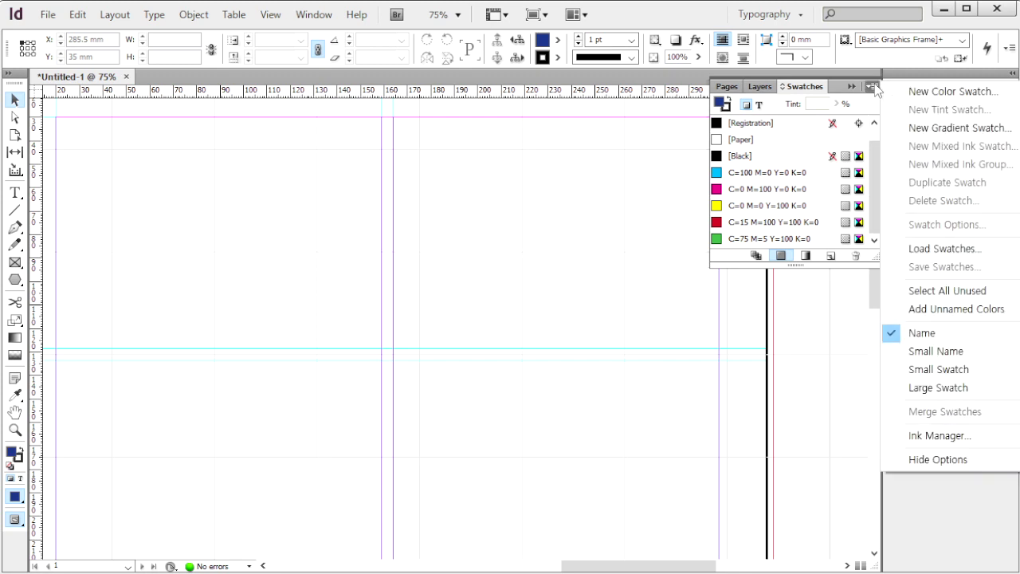
left_click(922, 93)
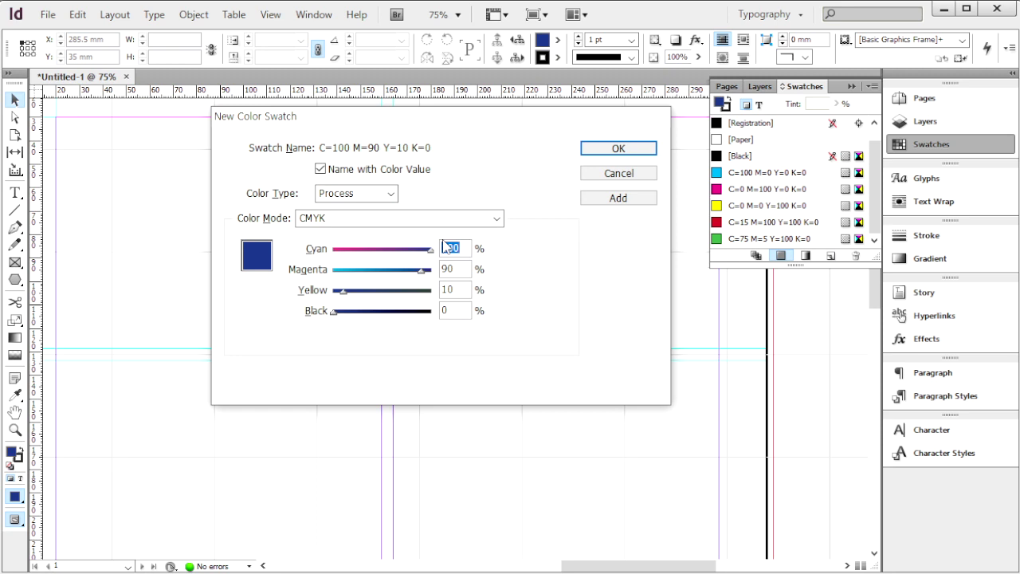
type("10")
key("Tab")
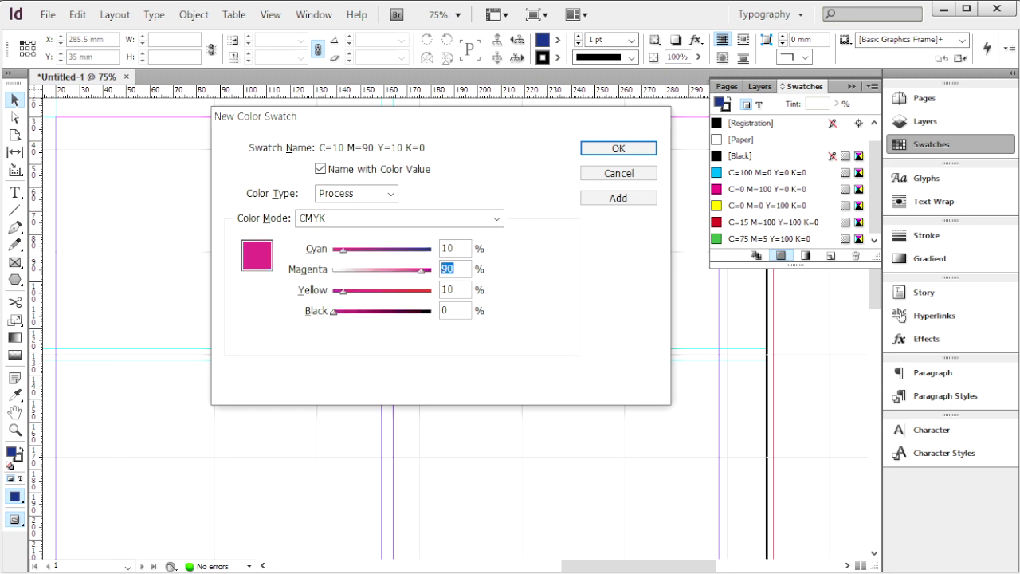
type("90")
key("Tab")
type("10")
left_click(634, 200)
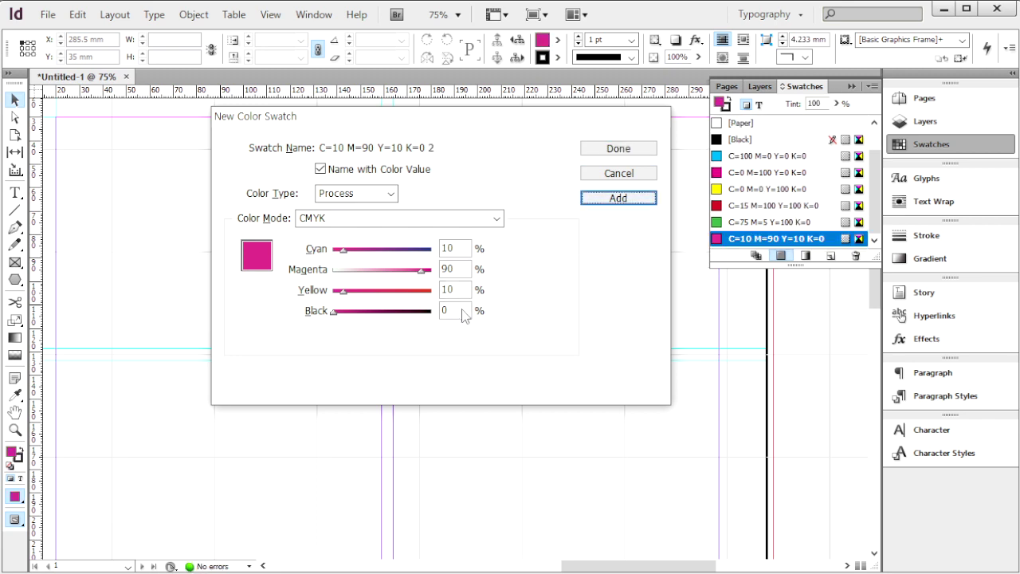
Add a second CMYK process colour swatch with C 100, M 70, Y 0, K 0 and close the swatch dialog
double_click(458, 249)
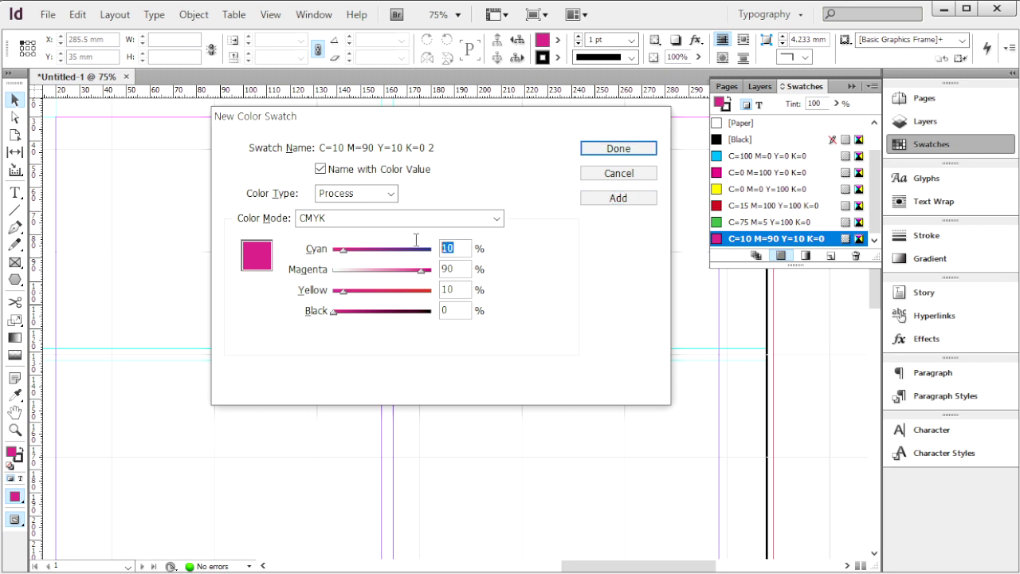
type("100")
key("Tab")
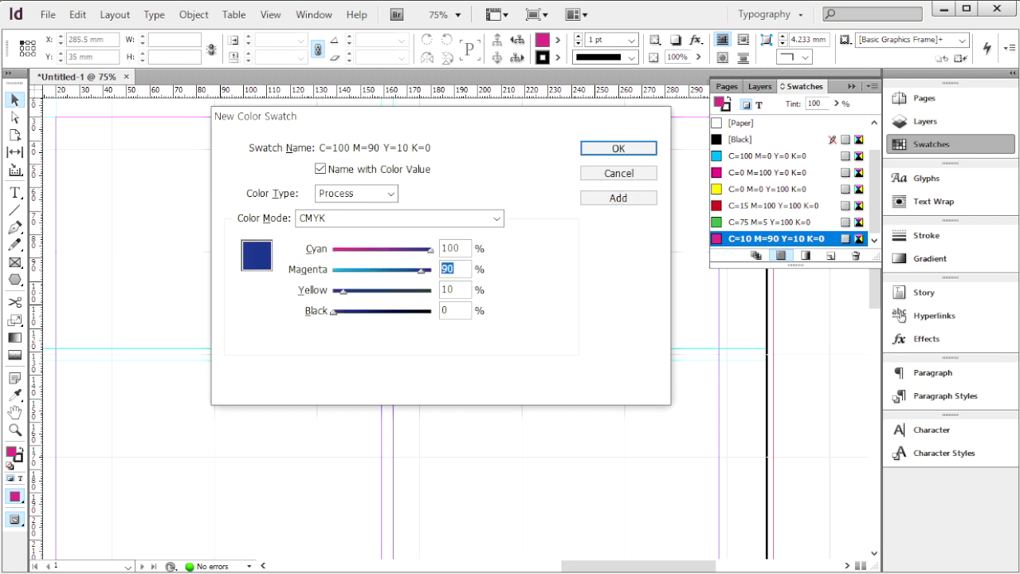
type("70")
key("Tab")
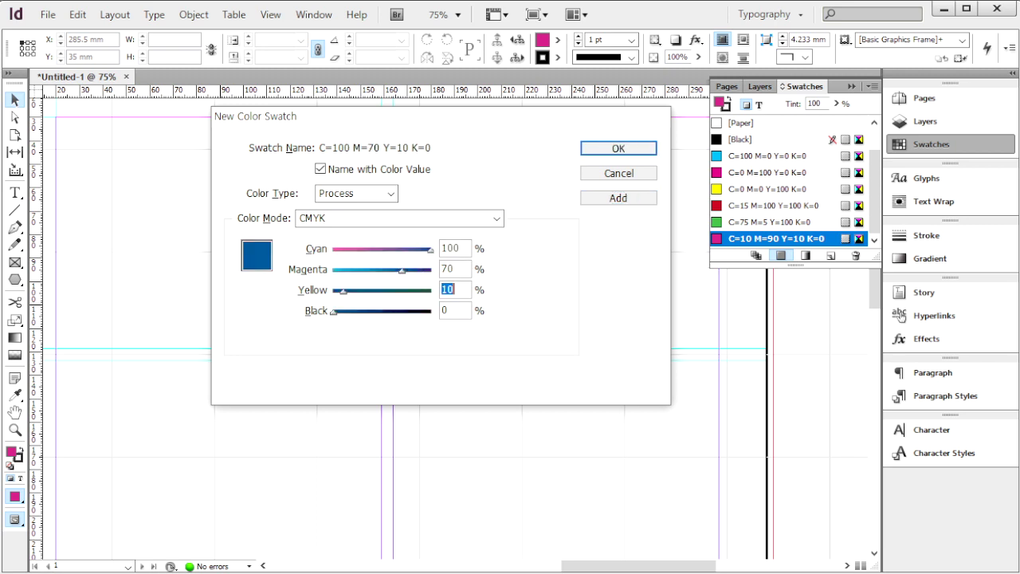
type("0")
left_click(649, 199)
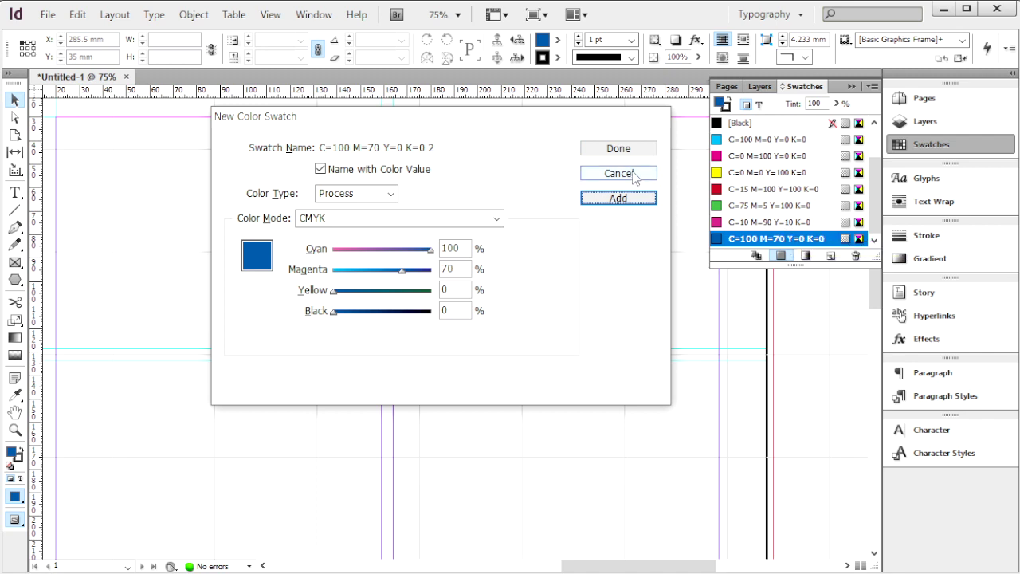
left_click(621, 149)
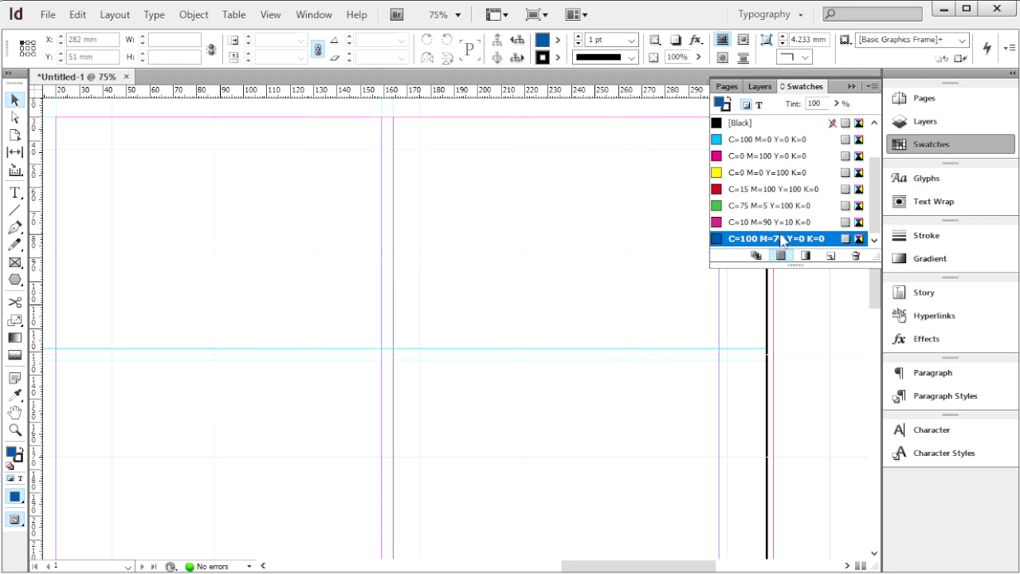
Place the text file 1급-5.txt on the page in a frame about 91 × 143.5 mm
left_click(49, 15)
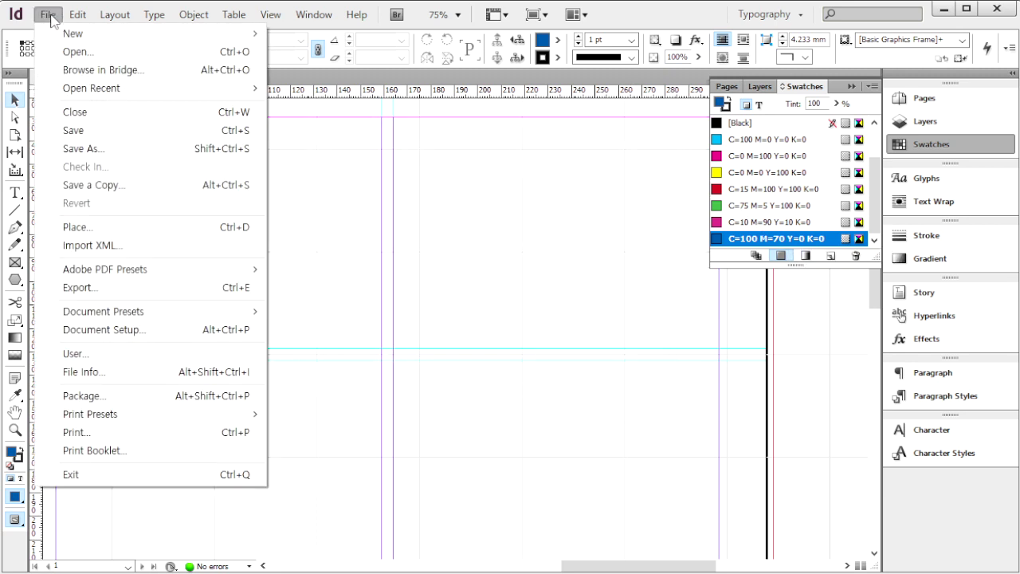
left_click(90, 232)
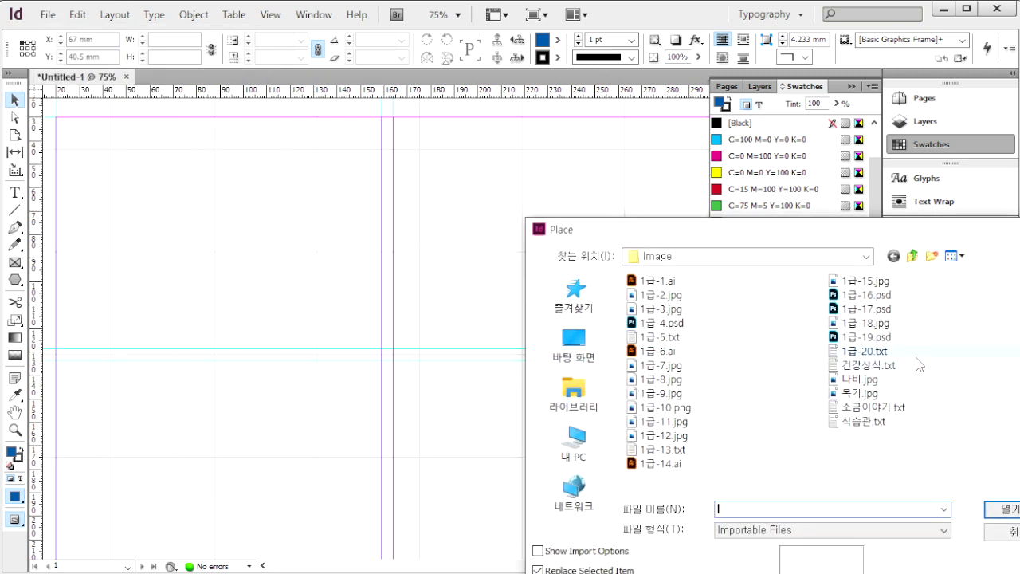
left_click(653, 341)
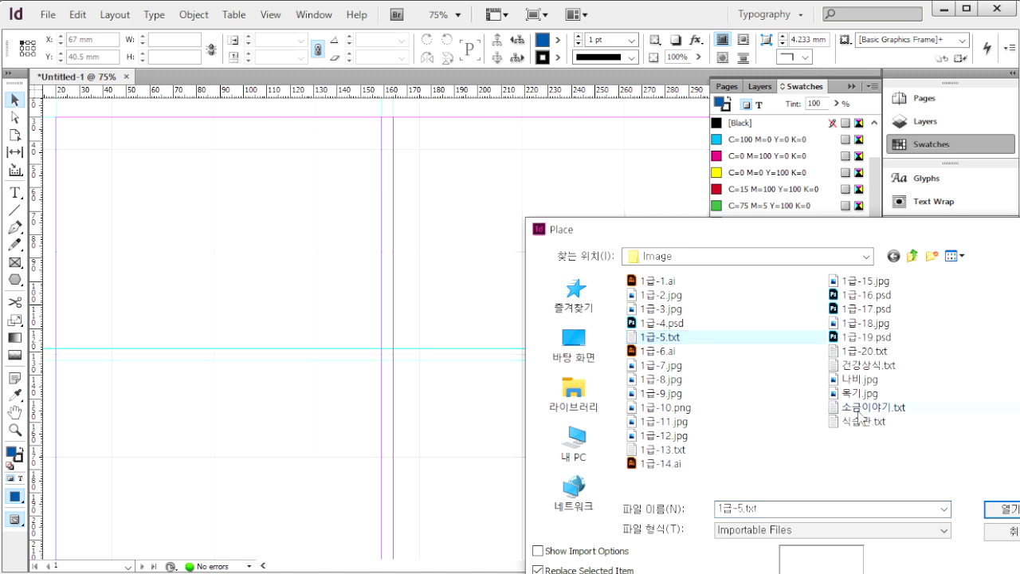
left_click(1006, 514)
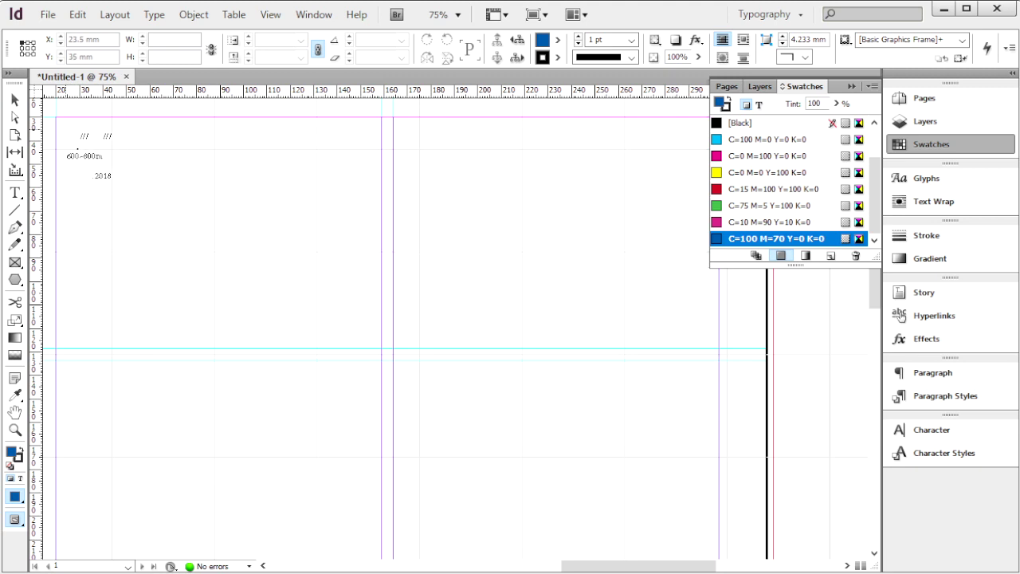
left_click_drag(63, 129, 277, 464)
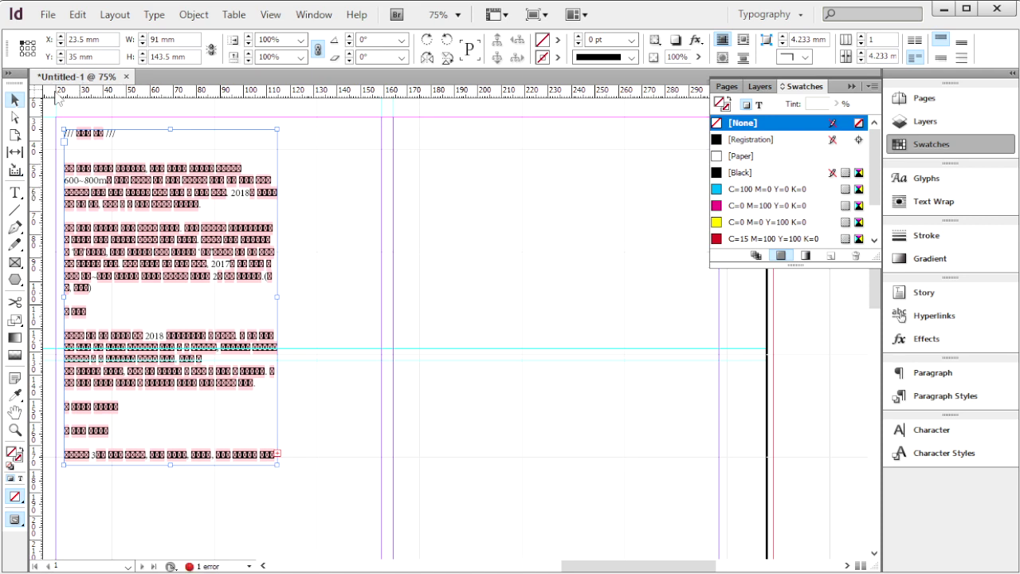
Set the font of the placed text frame to Gulim
left_click(16, 194)
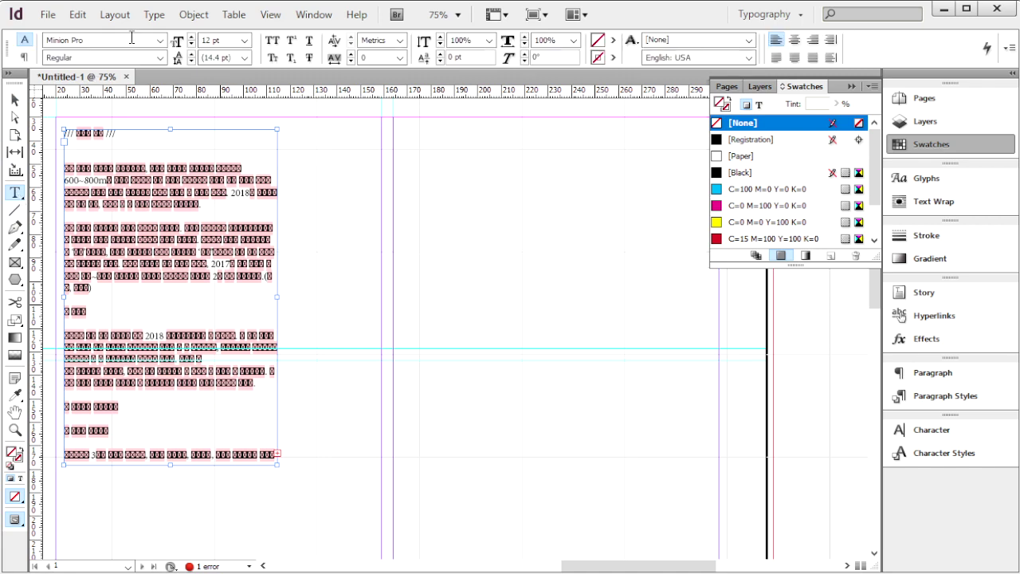
left_click(159, 40)
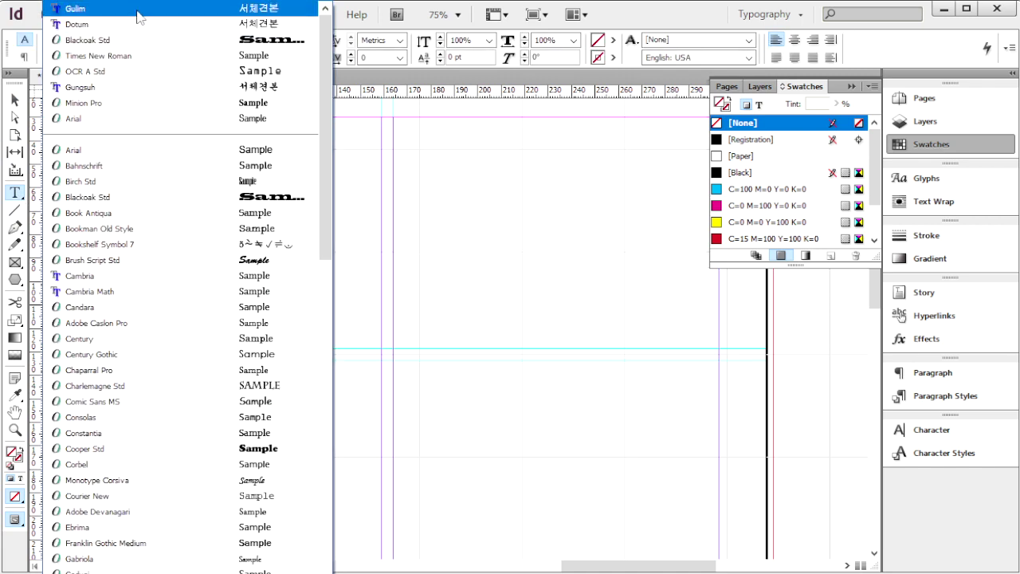
left_click(140, 15)
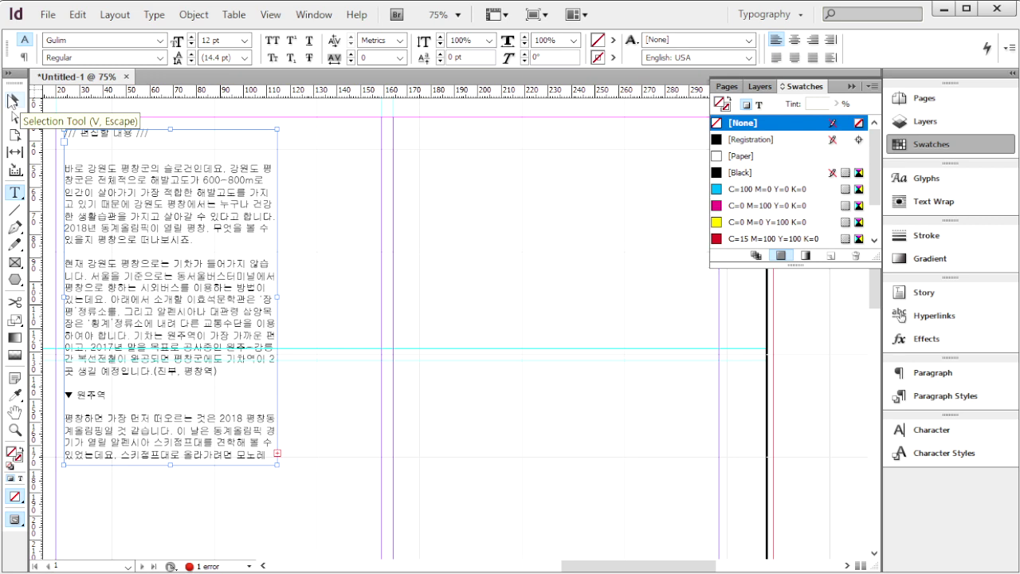
Thread the overset text into two more frames beside the first, about 97.5 × 171.5 mm and 101 × 178 mm
left_click(13, 101)
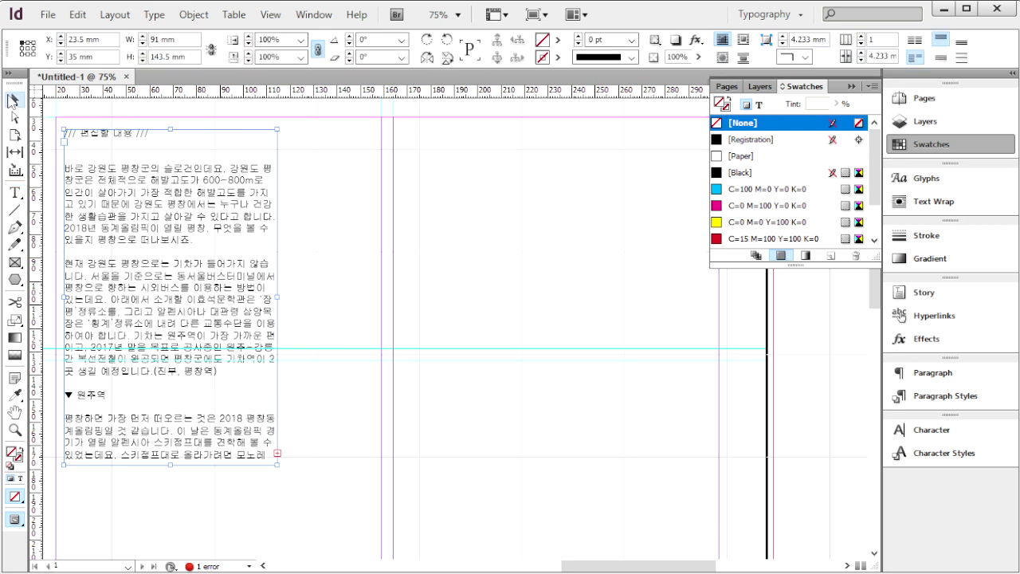
left_click(275, 453)
left_click(291, 131)
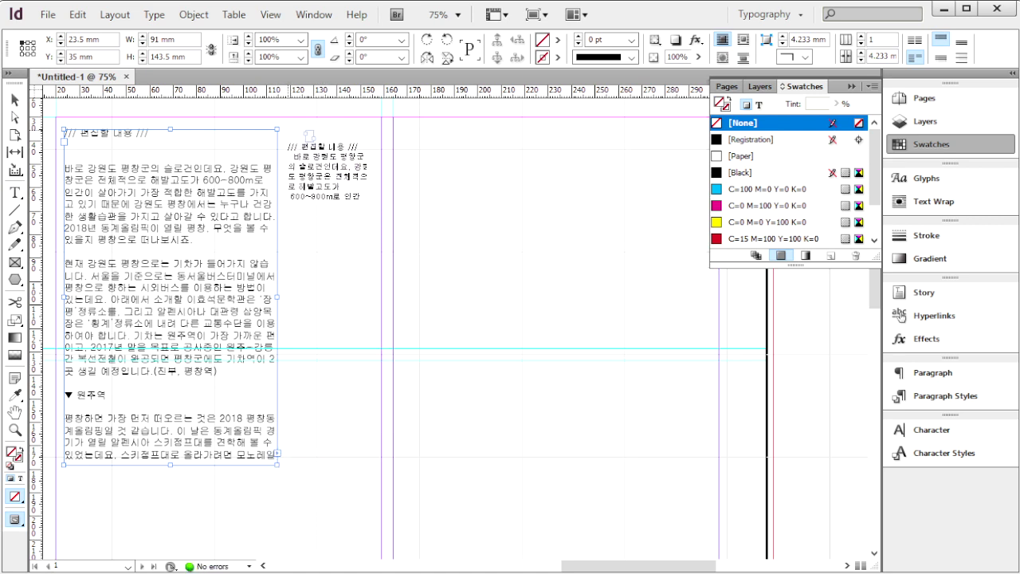
left_click_drag(287, 130, 516, 531)
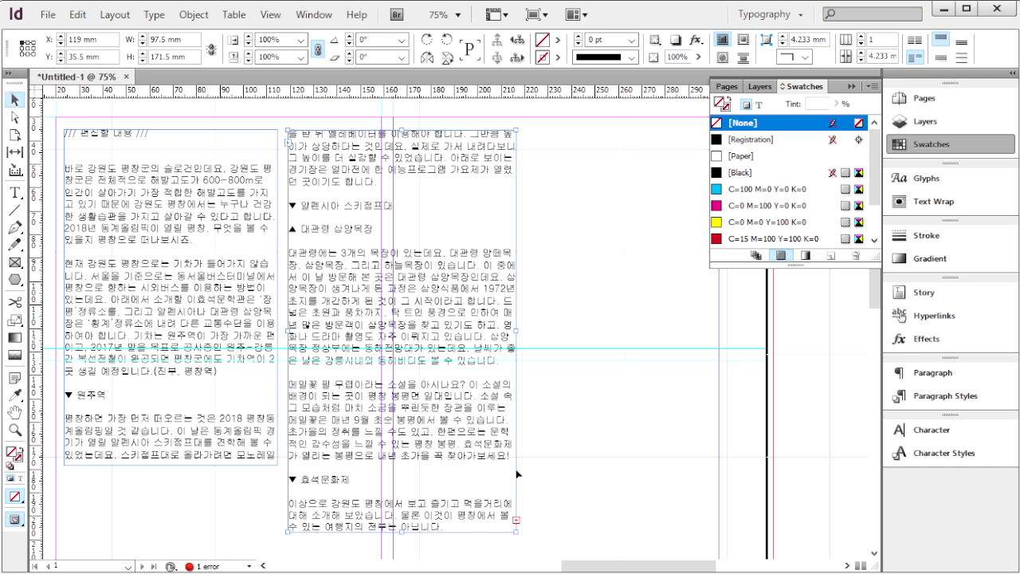
left_click(516, 519)
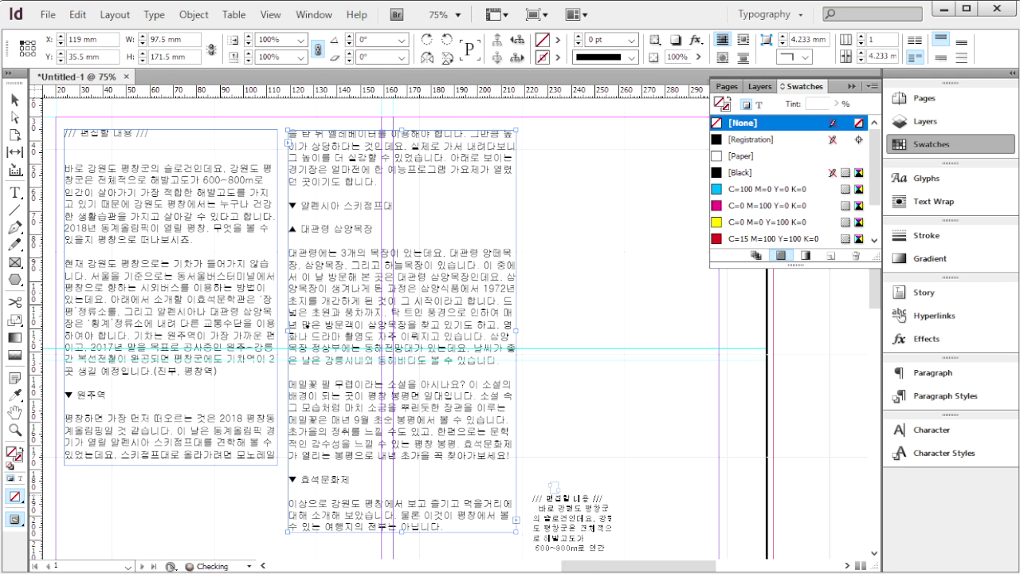
left_click(527, 148)
key("ctrl+z")
left_click_drag(525, 127, 761, 544)
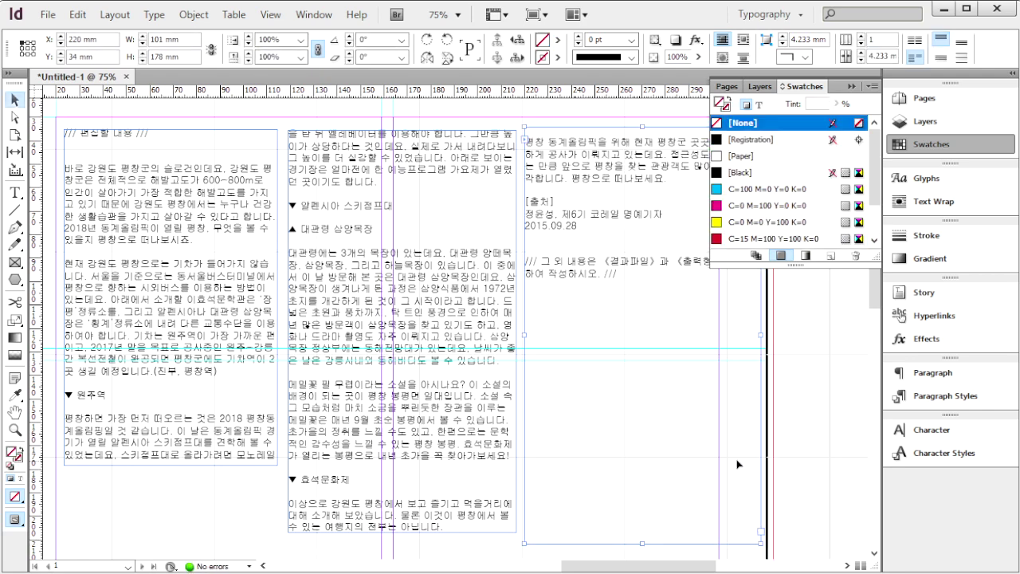
Delete the line "/// 편집할 내용 ///" and the blank lines below it at the start of the story
left_click(15, 192)
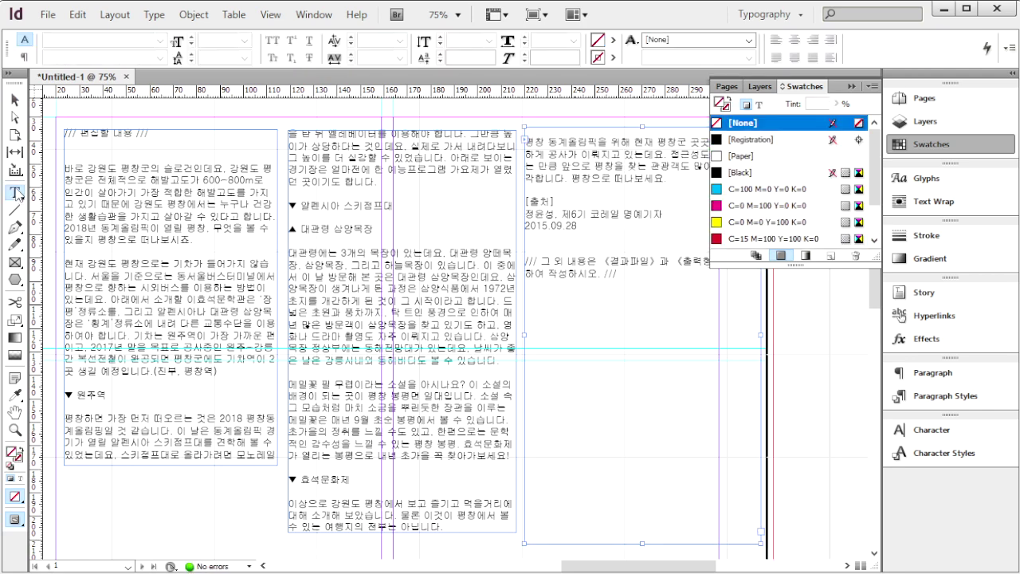
left_click(160, 133)
left_click_drag(161, 134, 65, 136)
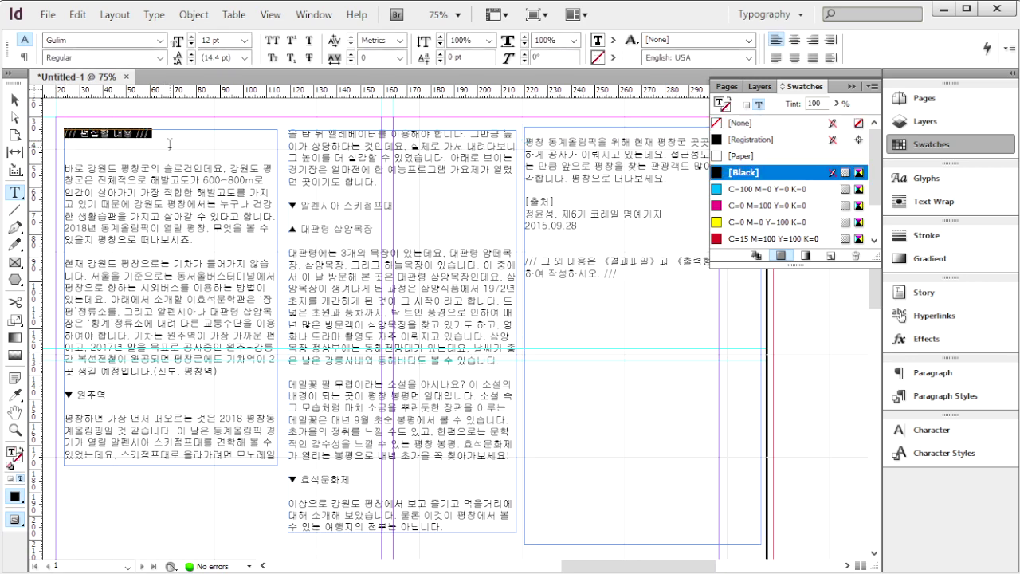
key("BackSpace")
key("Delete")
key("Delete")
key("Delete")
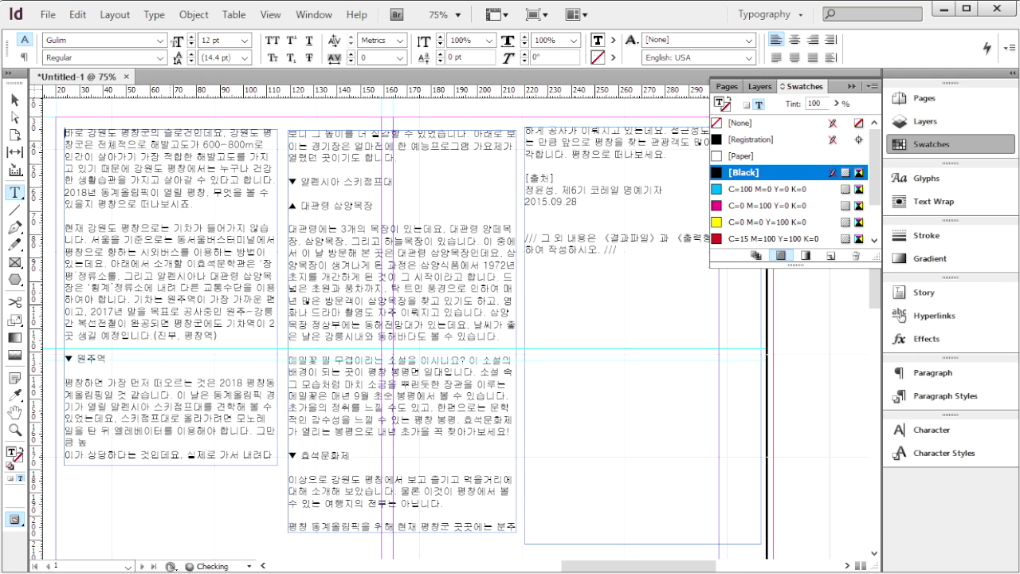
Delete all three threaded text frames from the page
key("Escape")
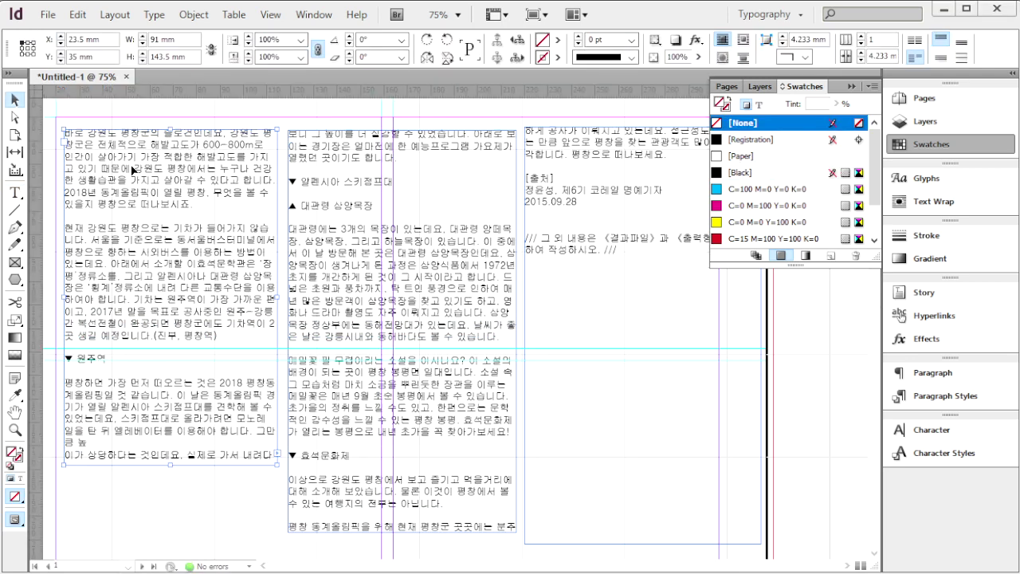
key("Delete")
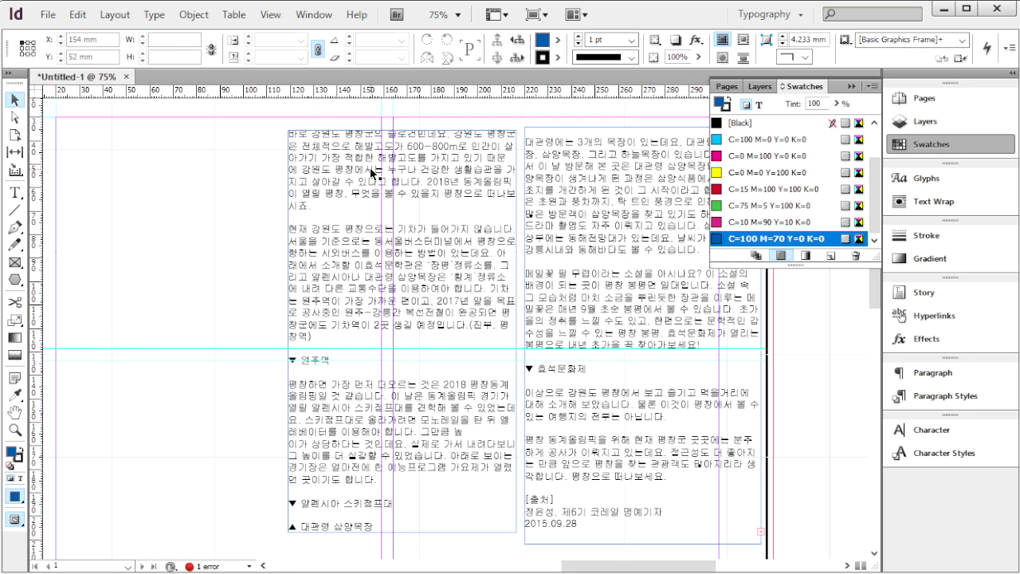
left_click(372, 171)
key("Delete")
left_click(565, 166)
key("Delete")
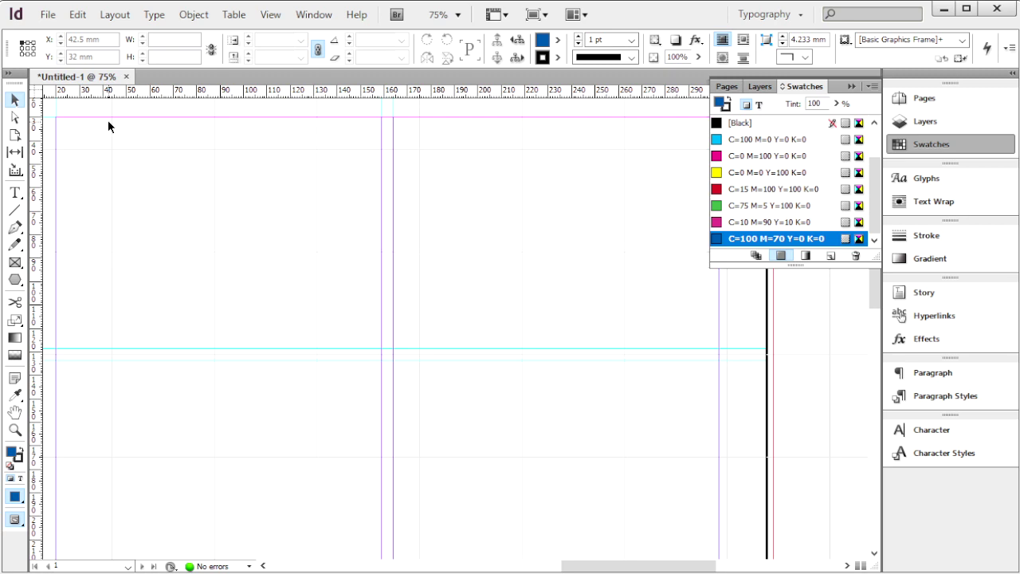
Switch to the file explorer, open 건강상식.txt in the Image folder and copy all of its text
key("alt+Tab")
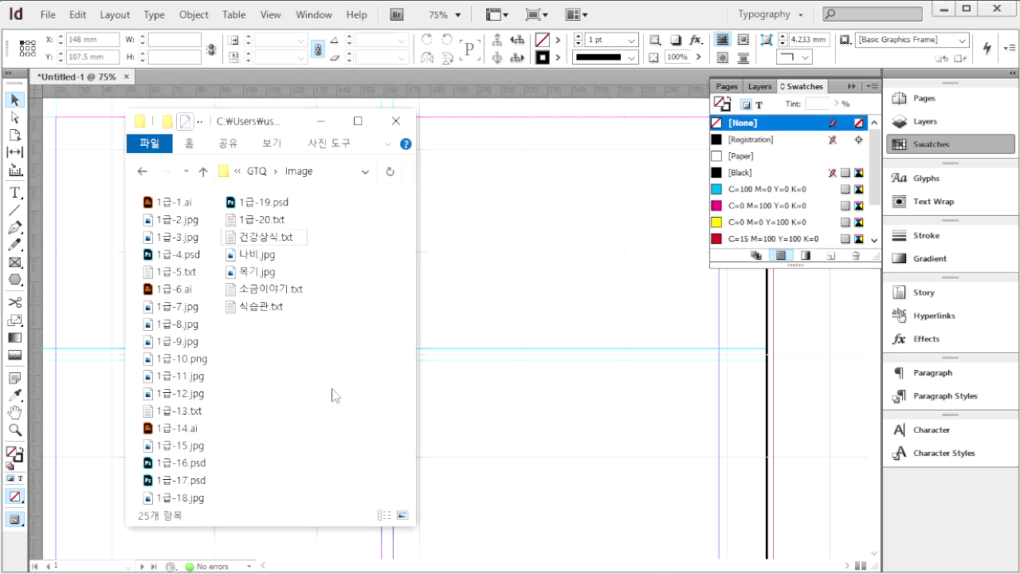
double_click(255, 239)
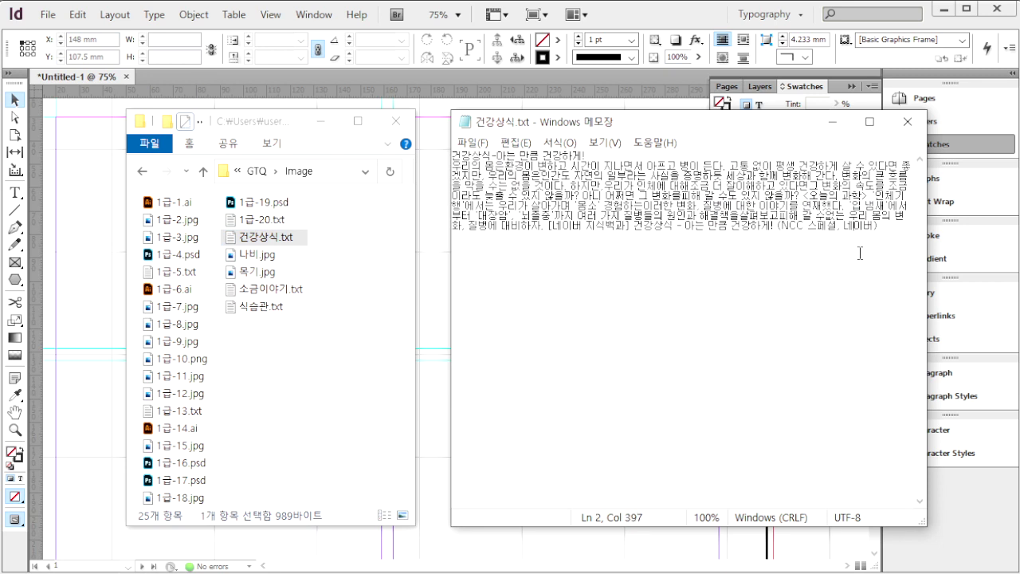
key("ctrl+a")
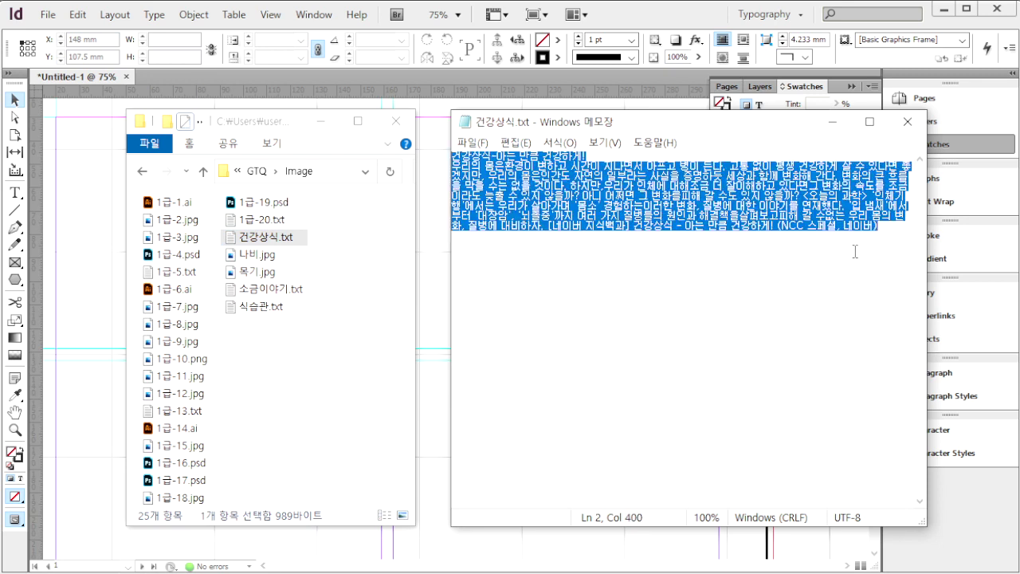
Return to InDesign and paste the copied text into a new text frame about 124 × 147.5 mm in the first column
left_click(84, 229)
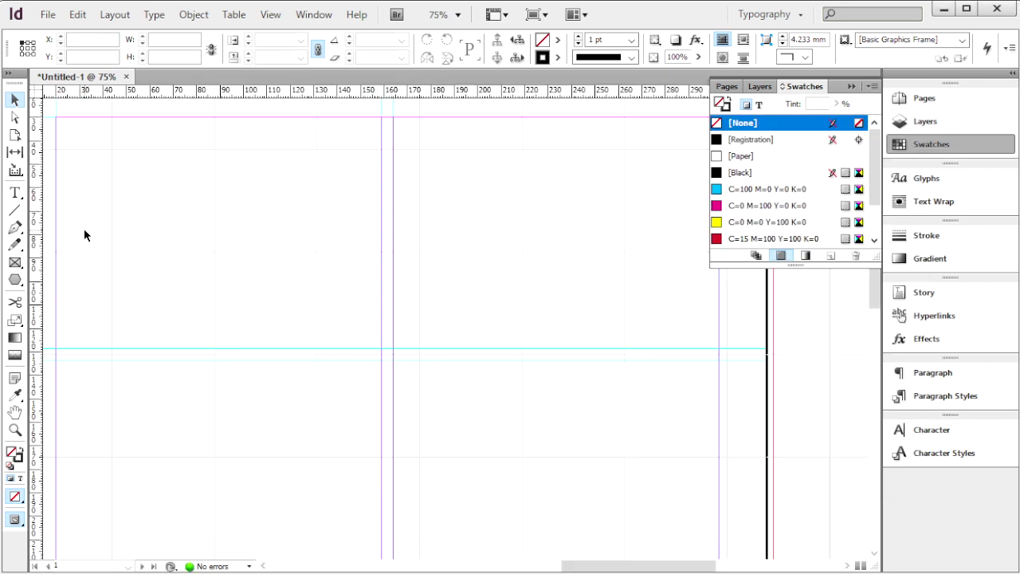
left_click(16, 194)
left_click_drag(69, 131, 361, 477)
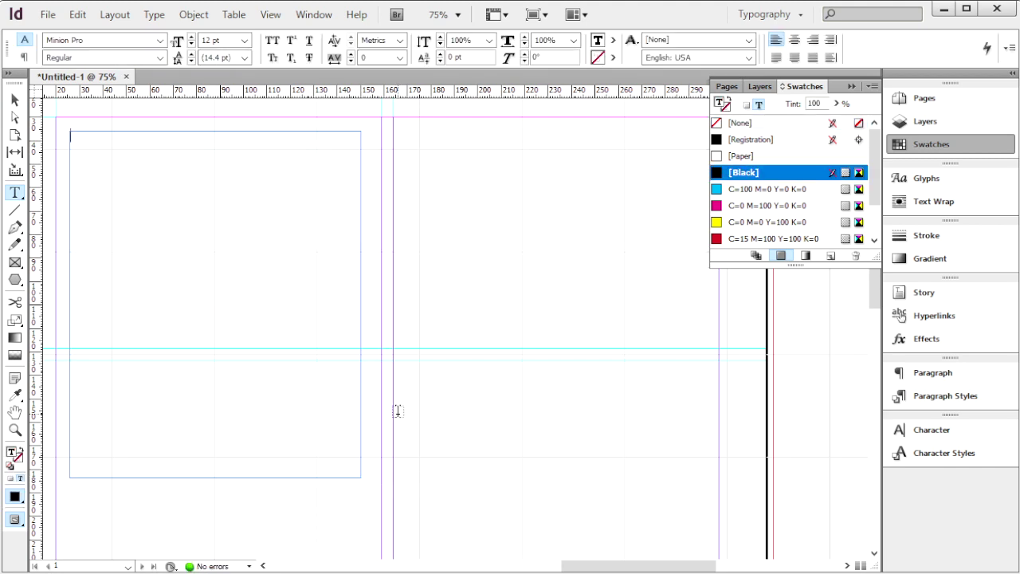
key("ctrl+v")
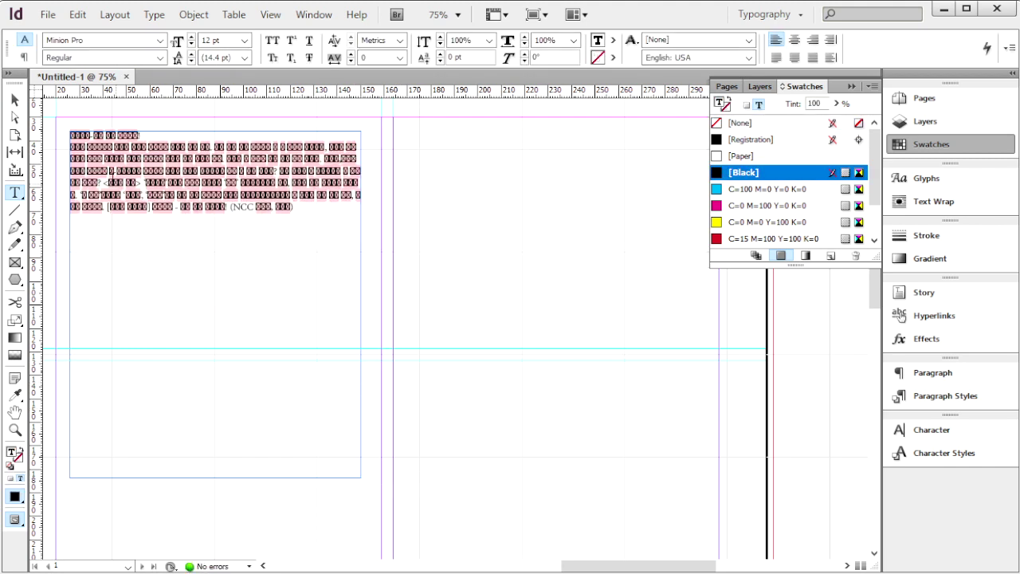
Set the font of the whole pasted text frame to Gulim
left_click(15, 100)
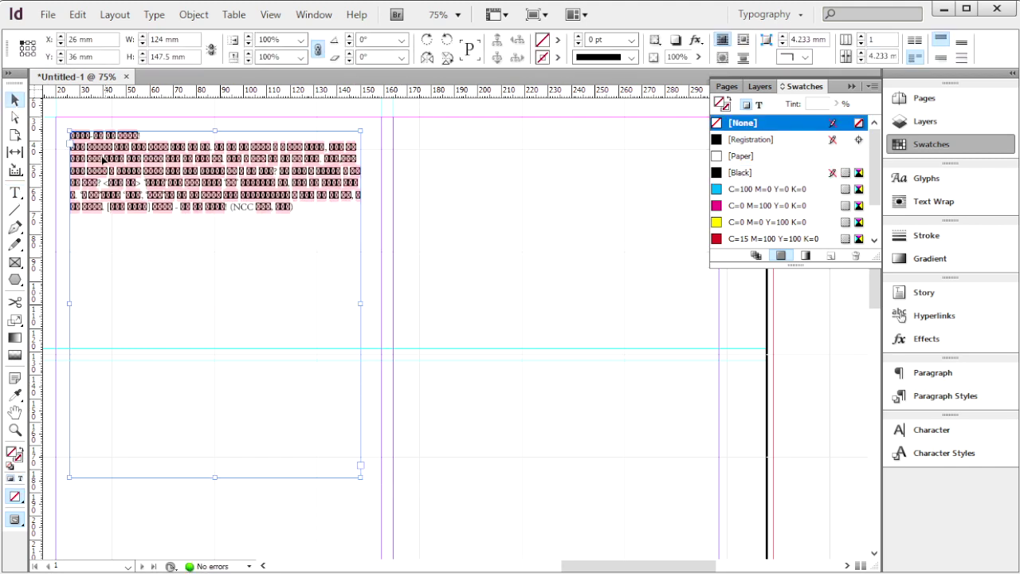
left_click(14, 192)
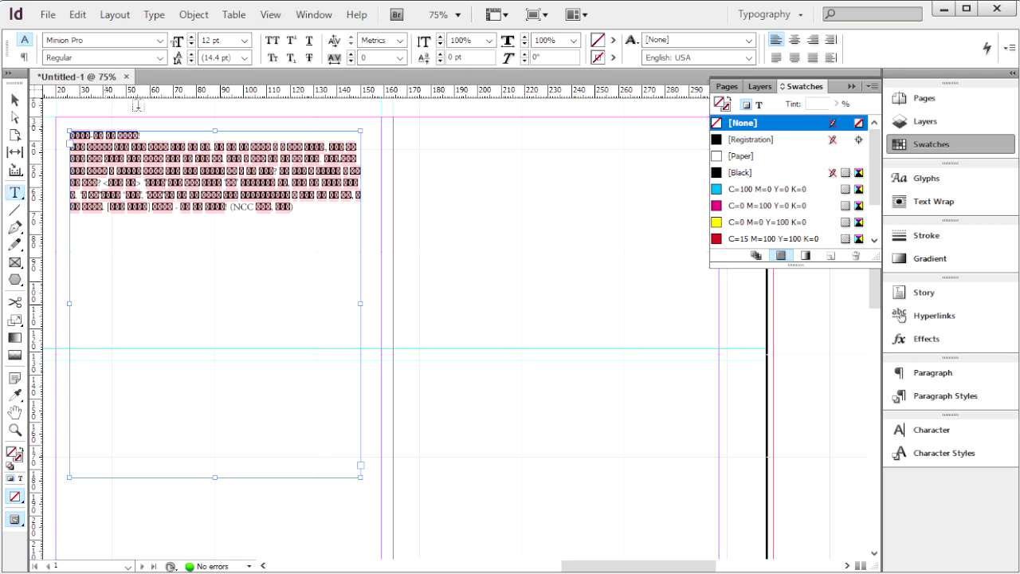
left_click(159, 41)
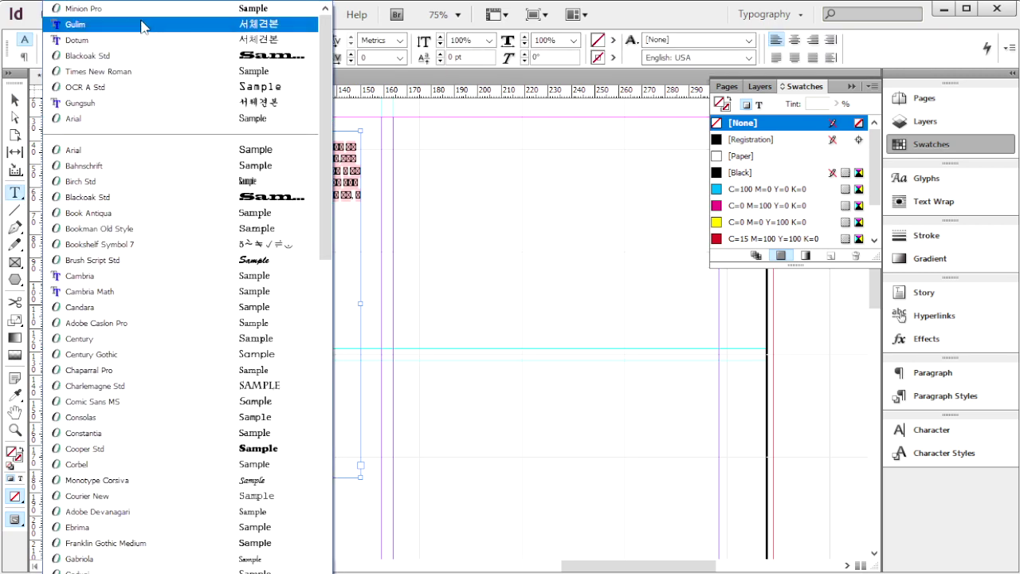
left_click(144, 19)
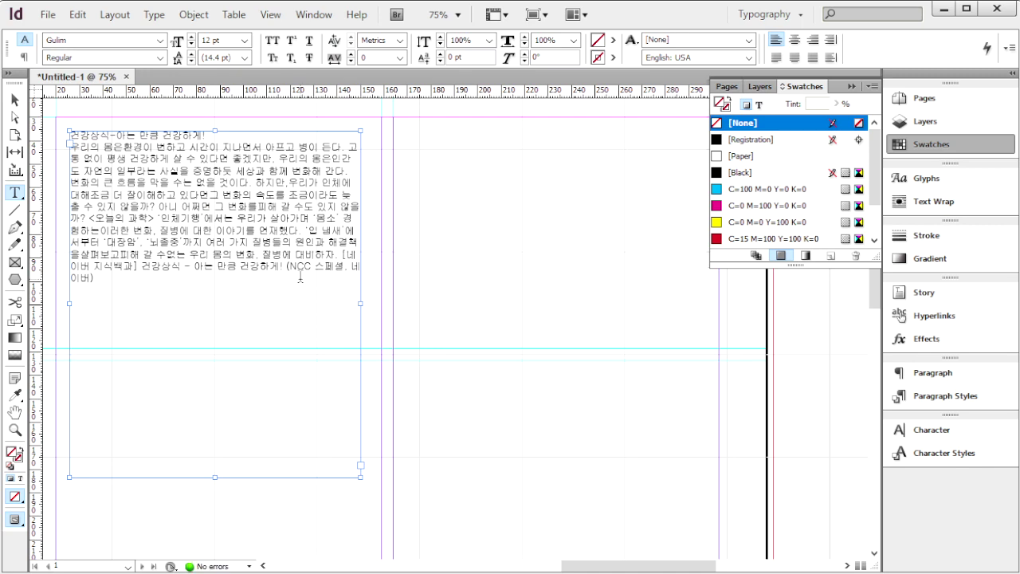
Start a new paragraph style based on the selected text frame and name it 본문1
left_click(315, 15)
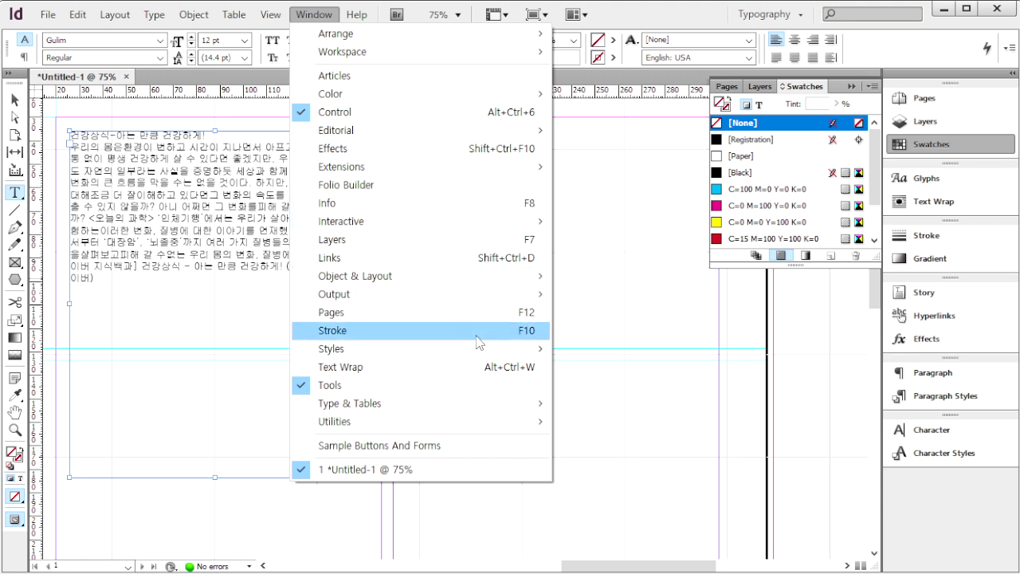
mouse_move(502, 350)
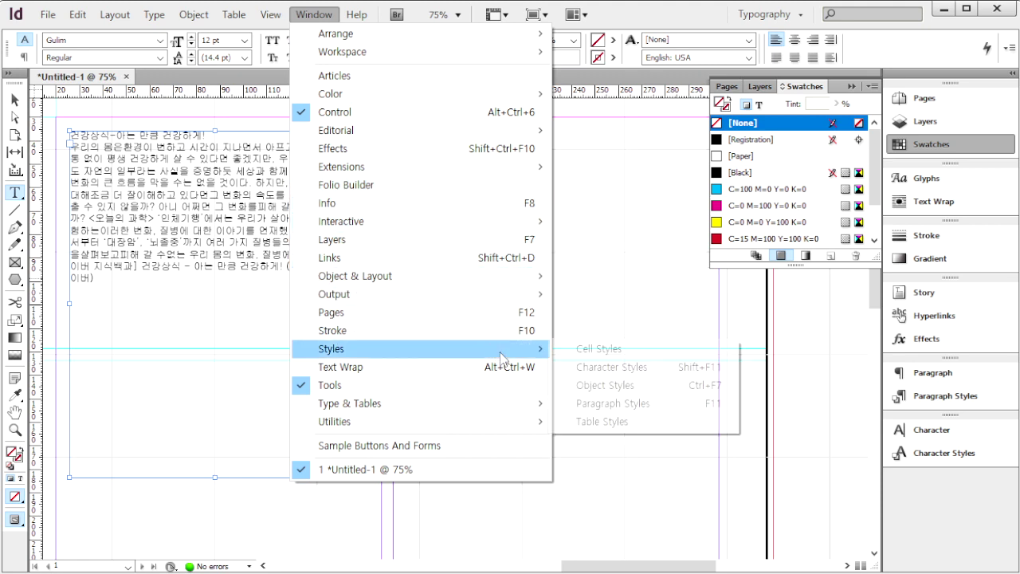
left_click(675, 410)
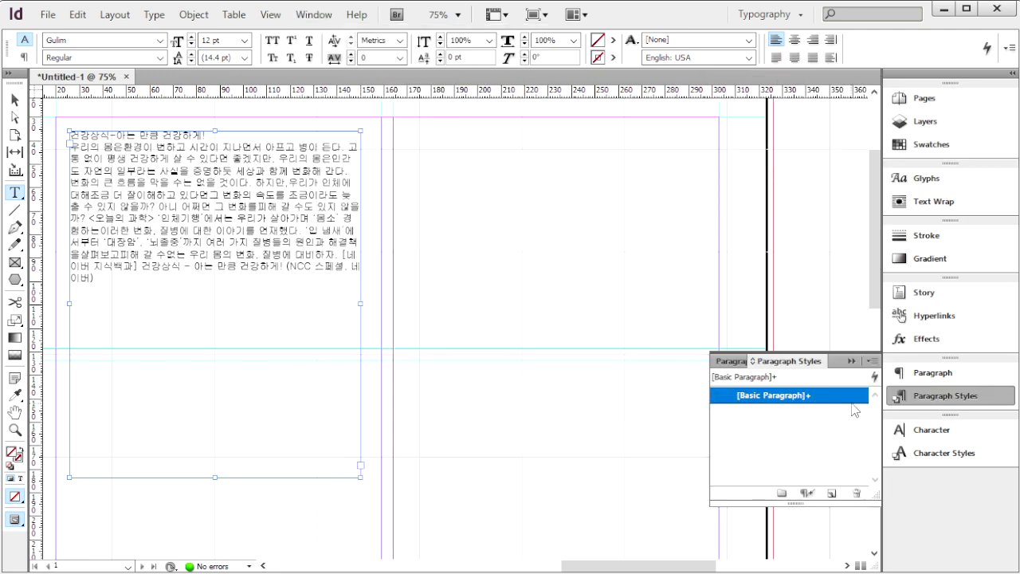
key("Escape")
left_click(873, 361)
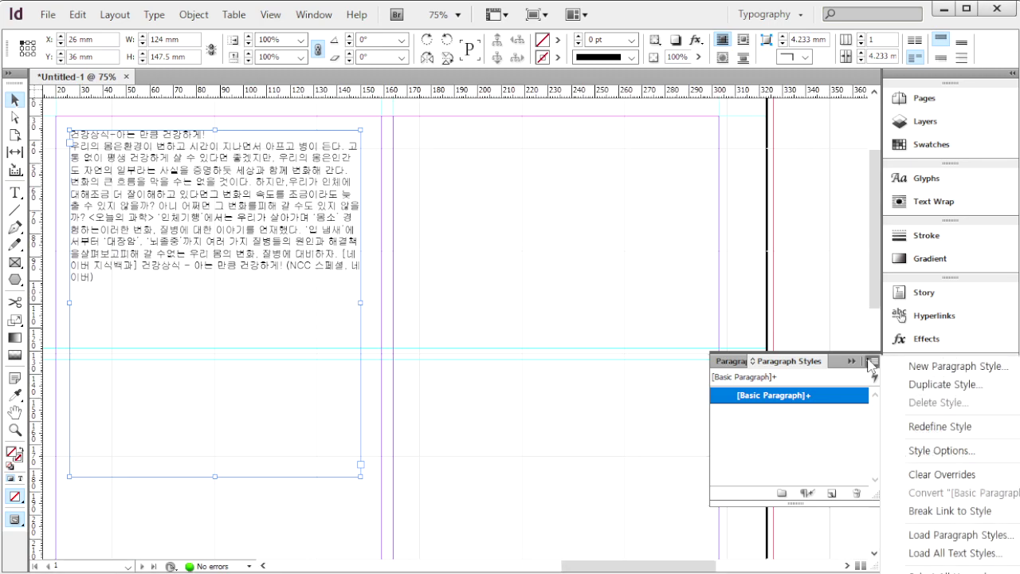
left_click(934, 368)
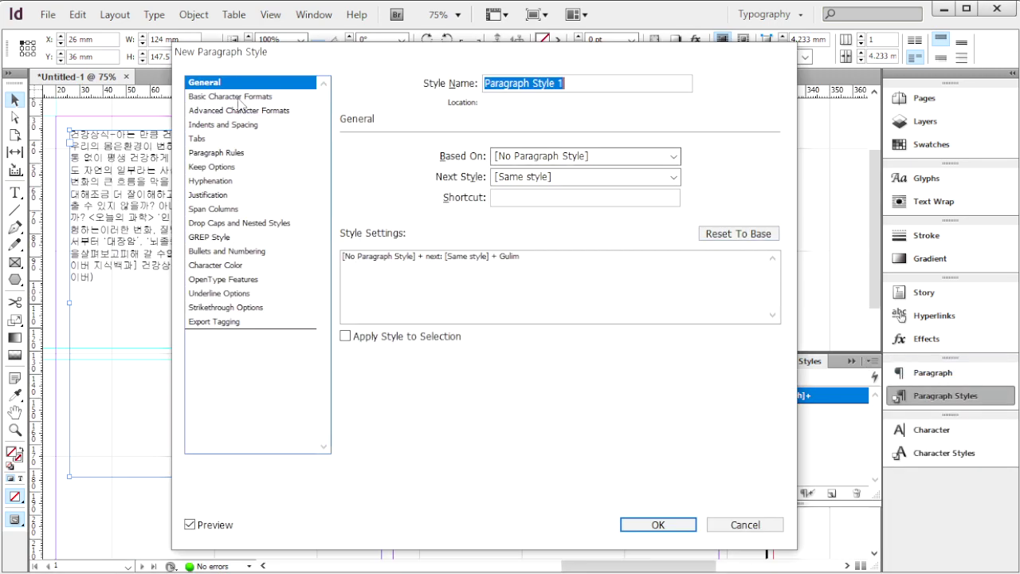
left_click(239, 96)
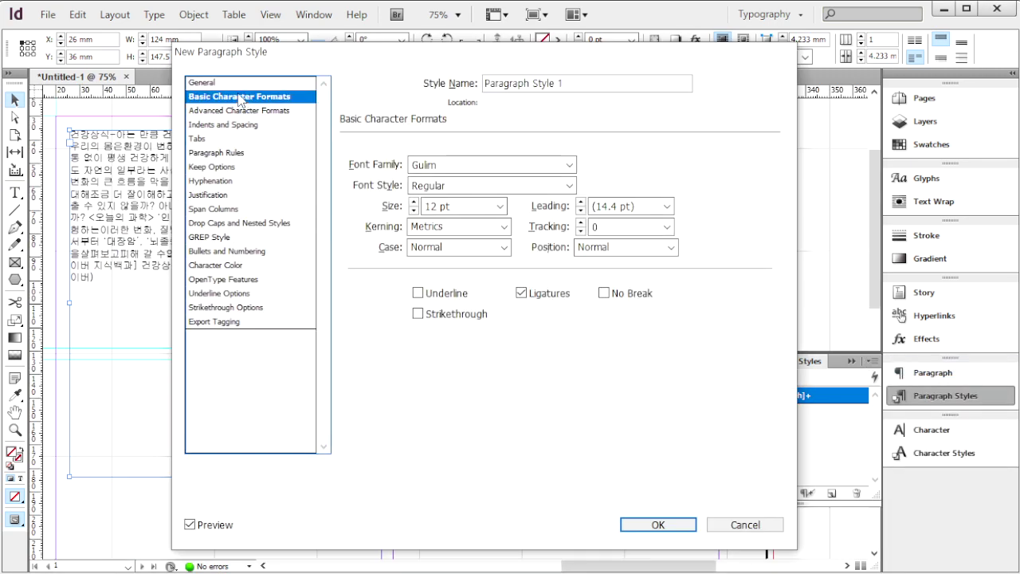
left_click(566, 89)
left_click_drag(559, 82, 478, 87)
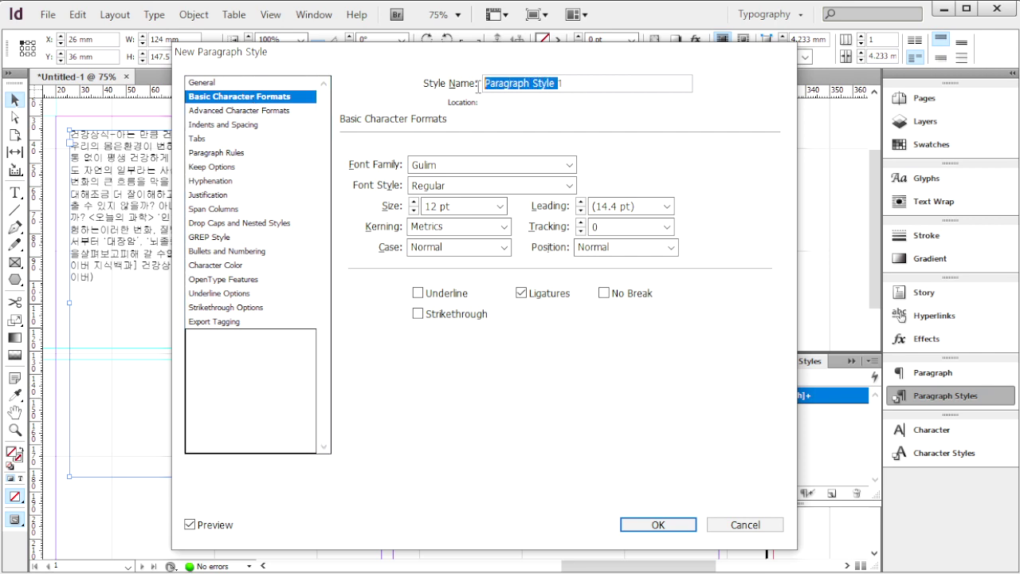
type("ㅂ")
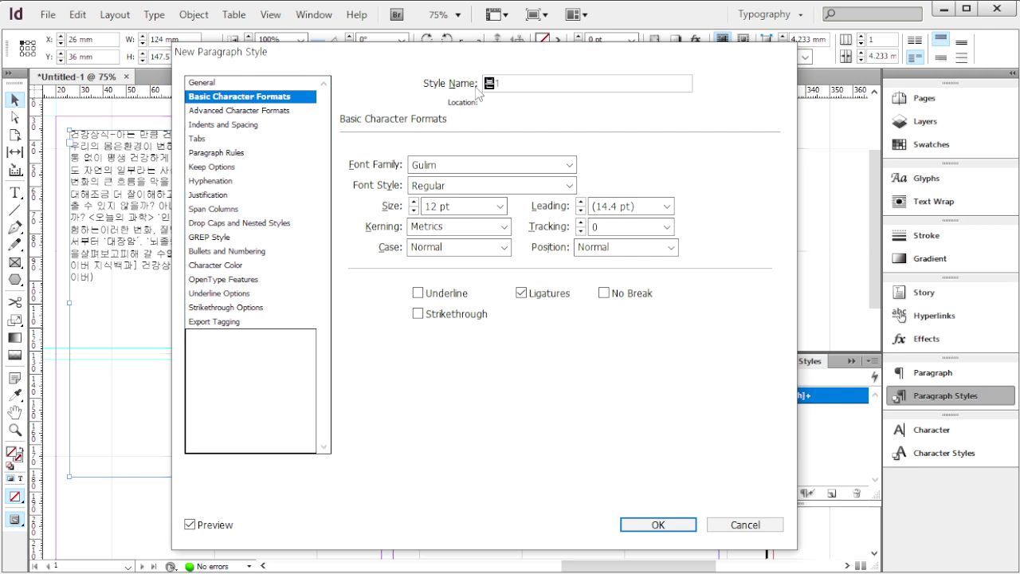
type("ㅗㄴㅁㅜㄴ")
Set the 본문1 style's basic character formats to size 20 pt, leading 36 pt and tracking -30
left_click(491, 164)
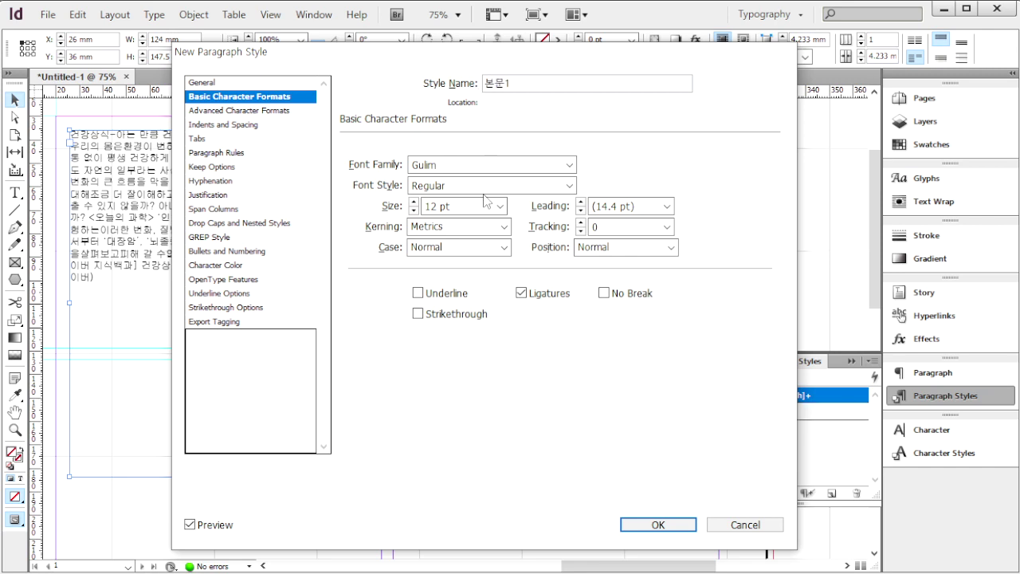
left_click(473, 208)
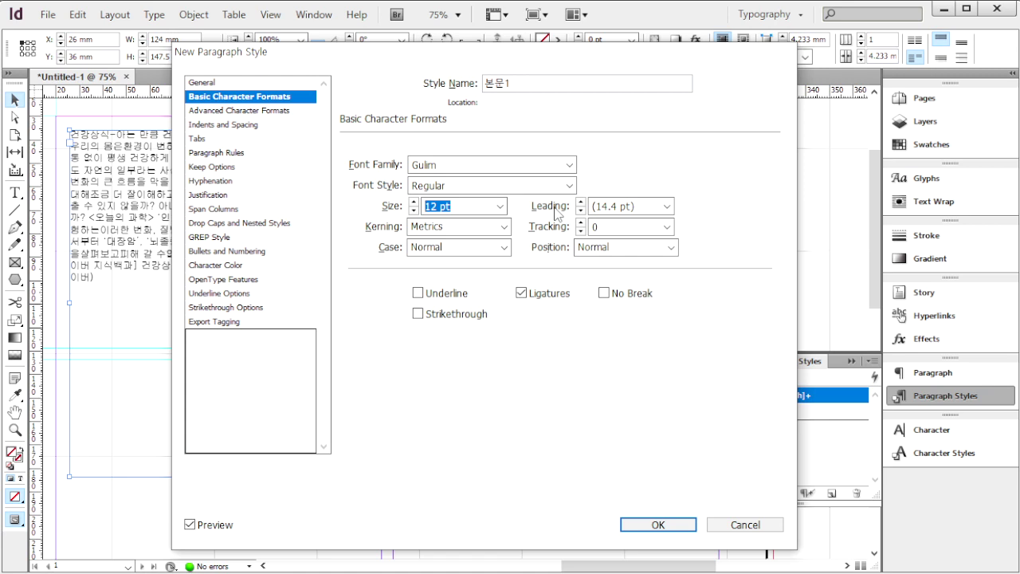
type("20")
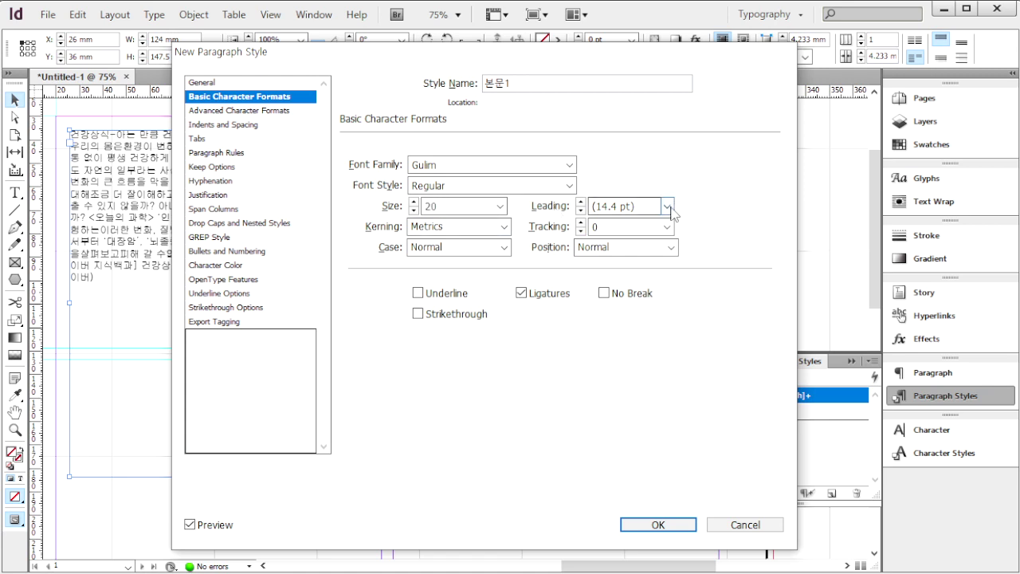
double_click(645, 207)
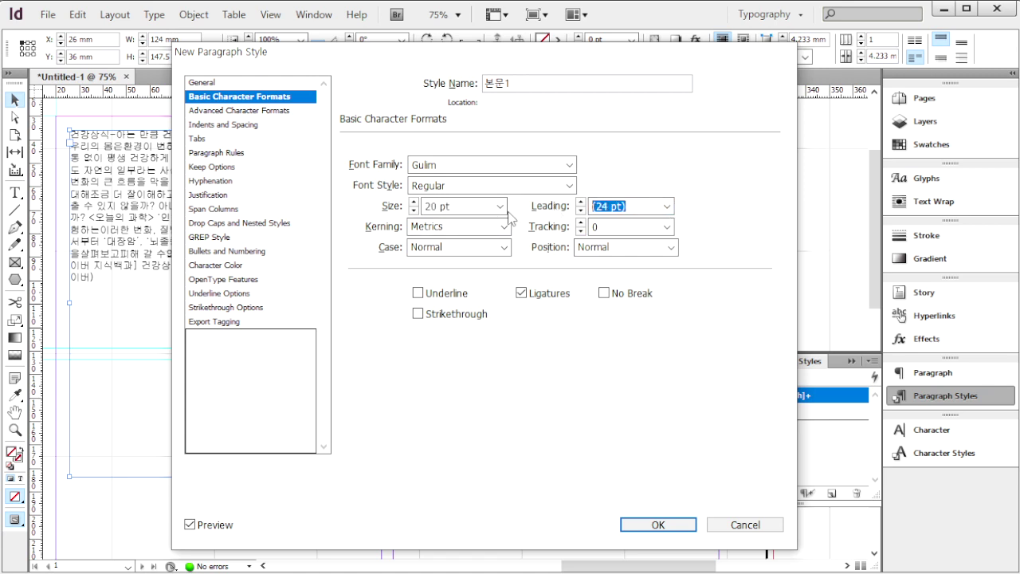
type("36")
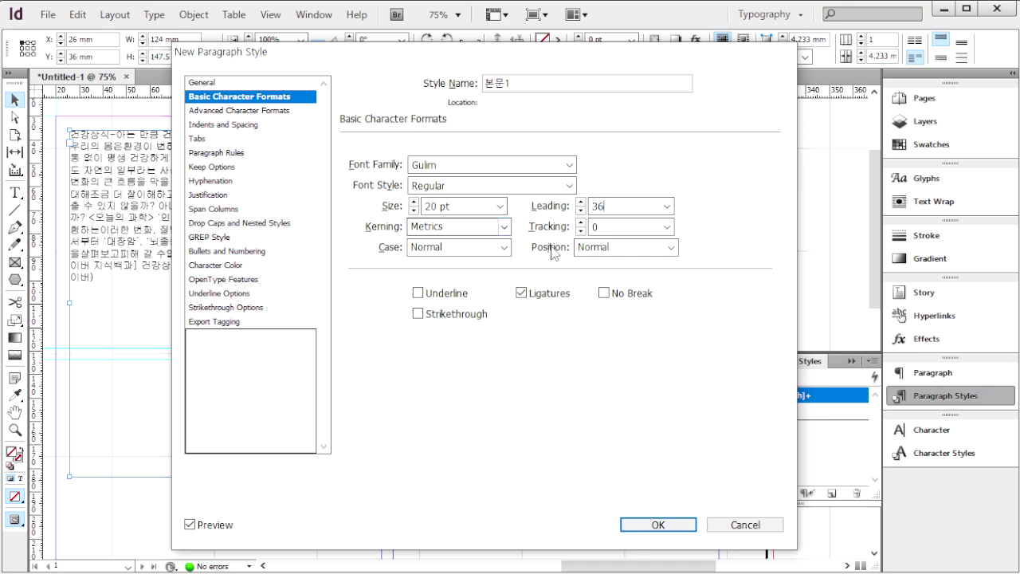
double_click(609, 227)
type("-3")
left_click(629, 210)
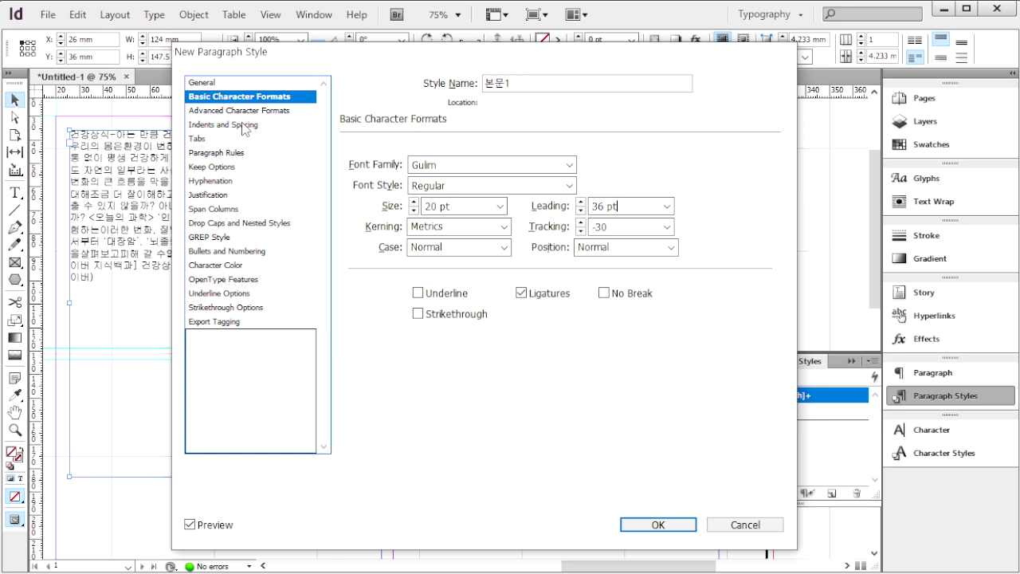
Give the 본문1 style center alignment and the C=10 M=90 Y=10 K=0 character color
left_click(244, 127)
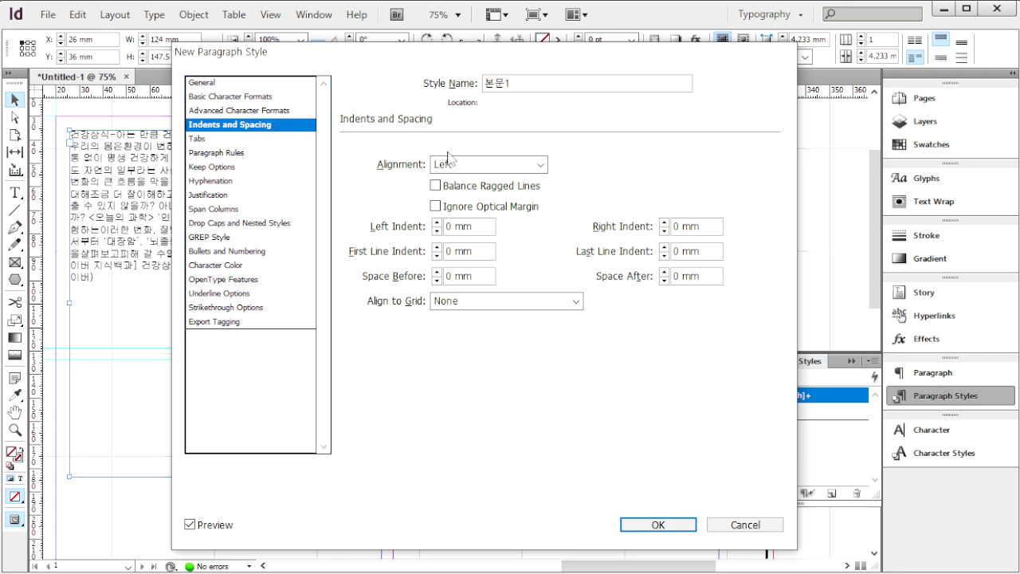
left_click(468, 166)
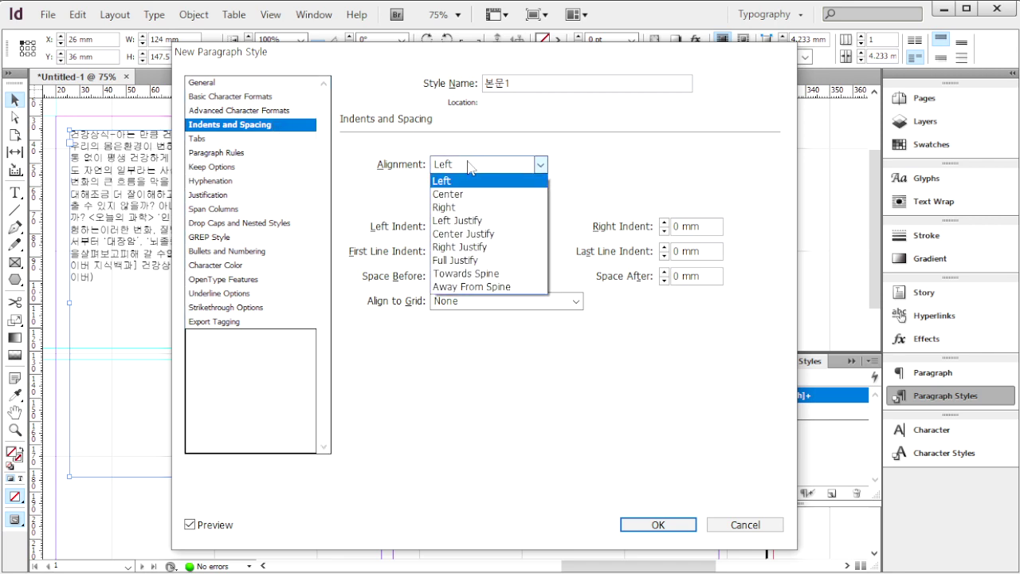
left_click(464, 195)
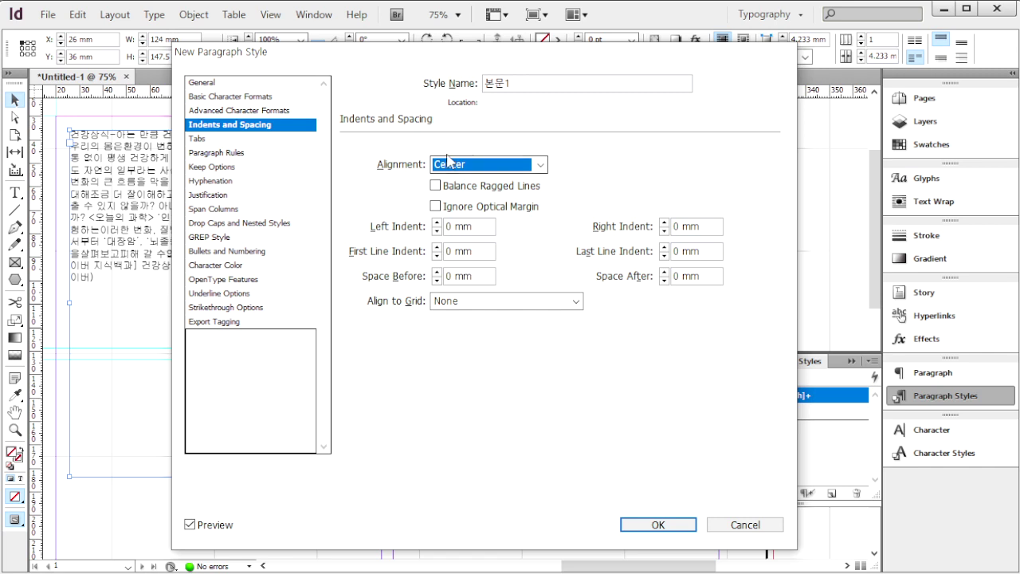
left_click(231, 266)
scroll(446, 215, "down", 2)
left_click(435, 234)
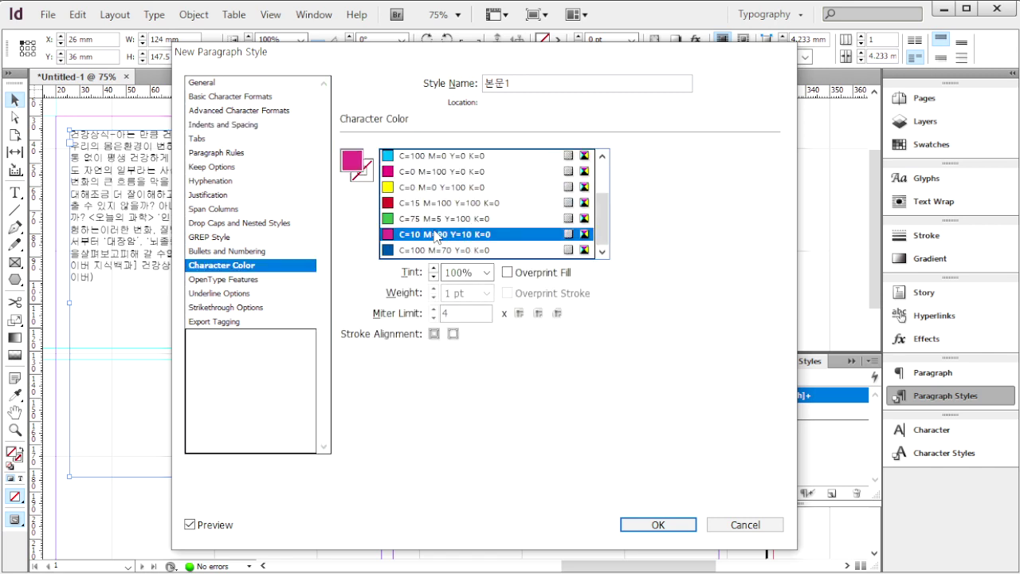
Turn on underline for the style with 1 pt weight, 6 pt offset and the text color, and save the style
left_click(256, 294)
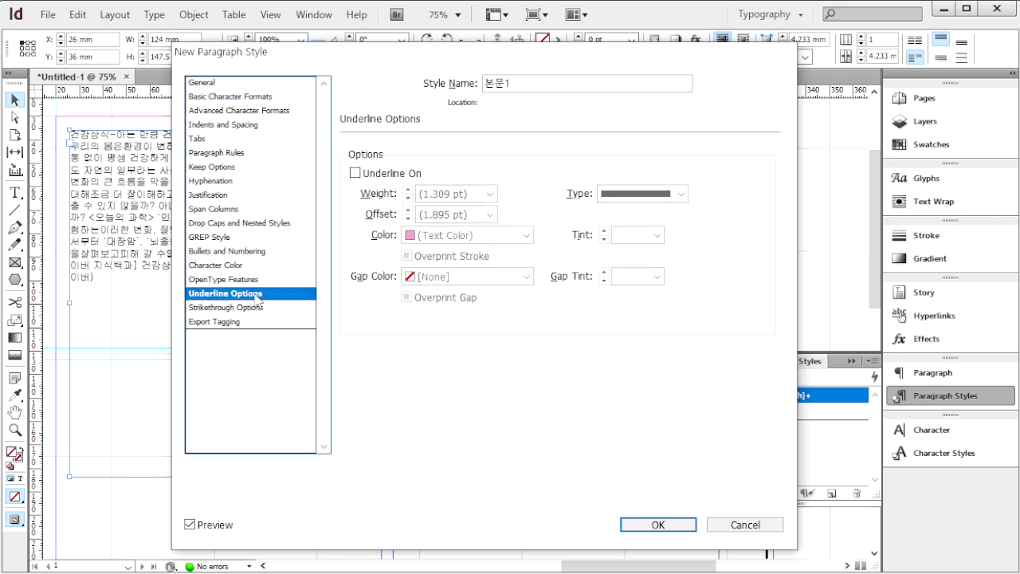
left_click(355, 173)
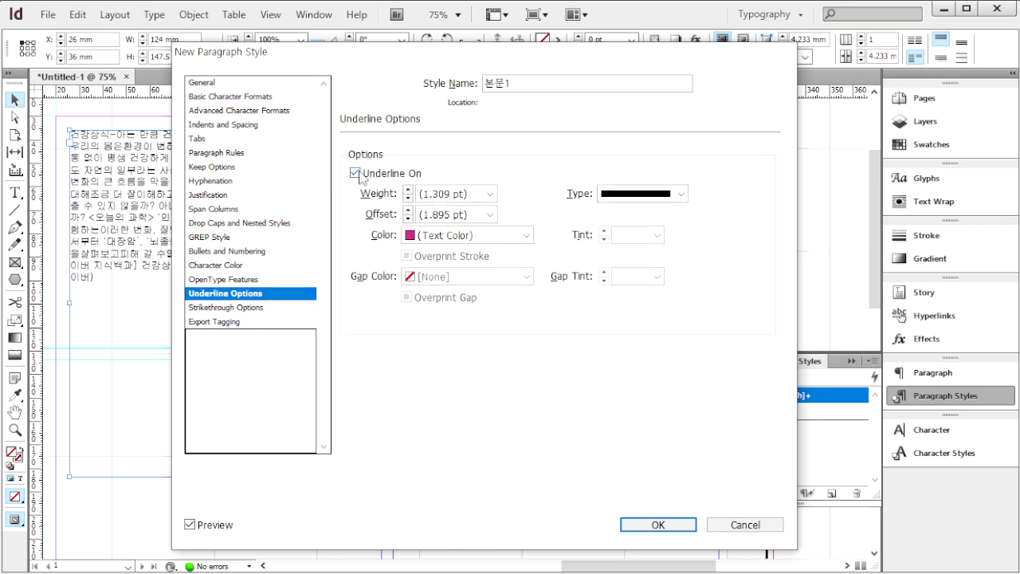
left_click(490, 193)
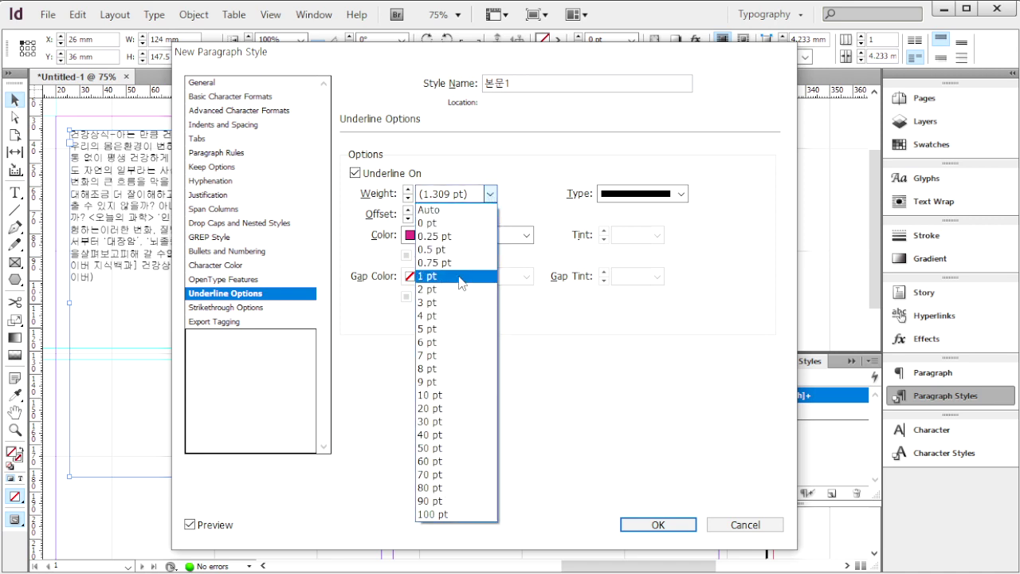
left_click(458, 278)
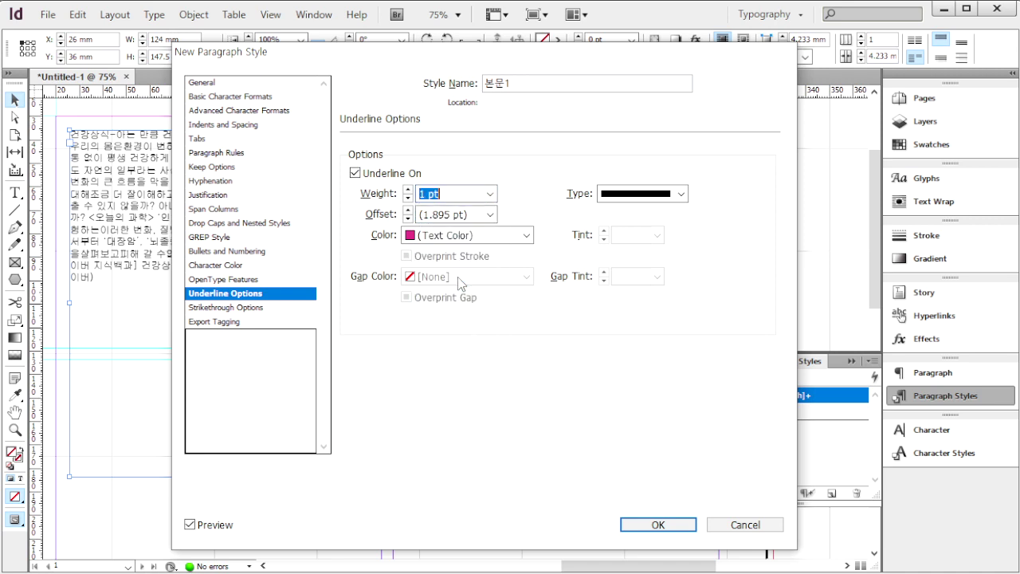
left_click(490, 215)
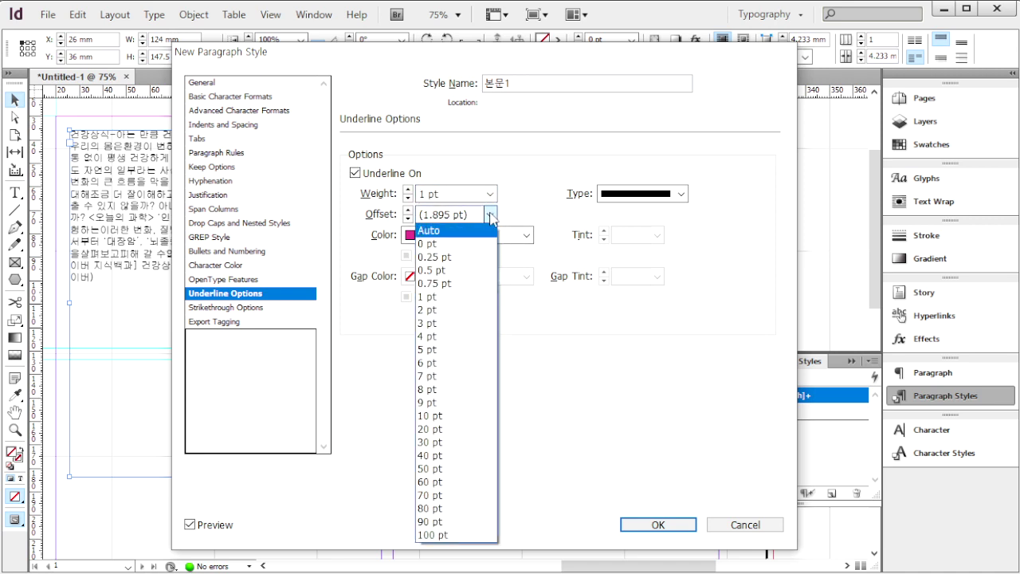
left_click(430, 363)
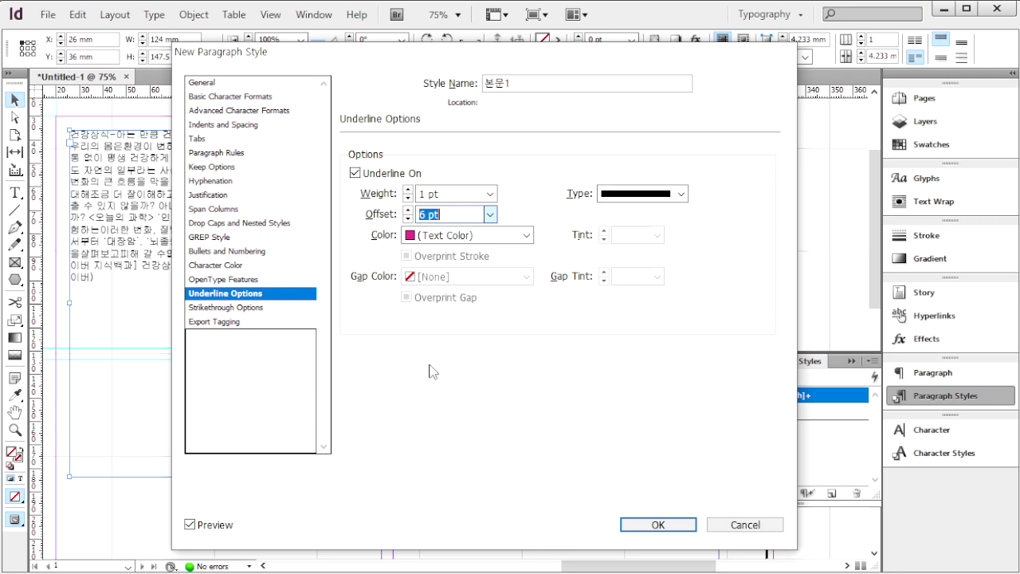
left_click(635, 195)
left_click(635, 196)
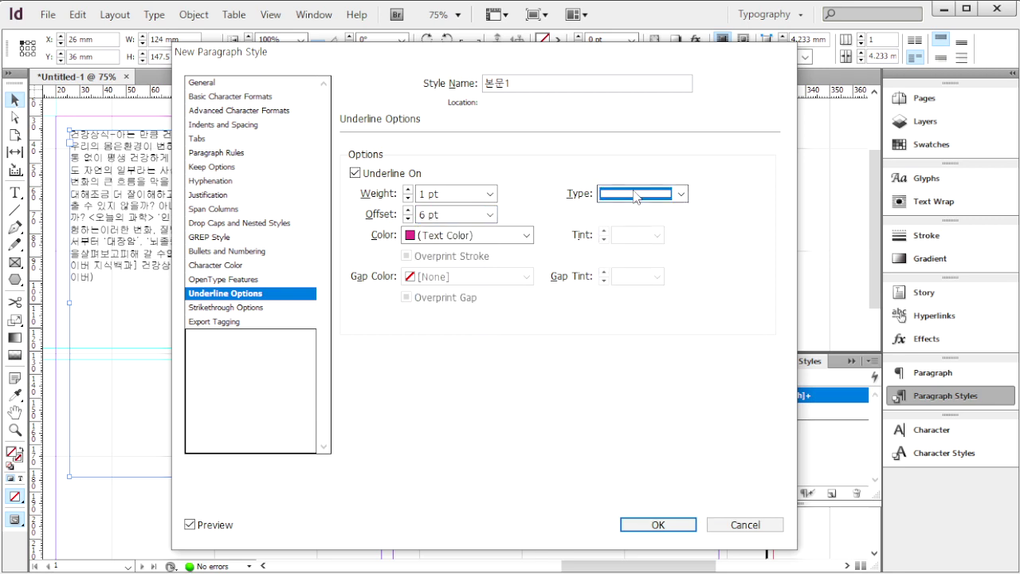
left_click(470, 237)
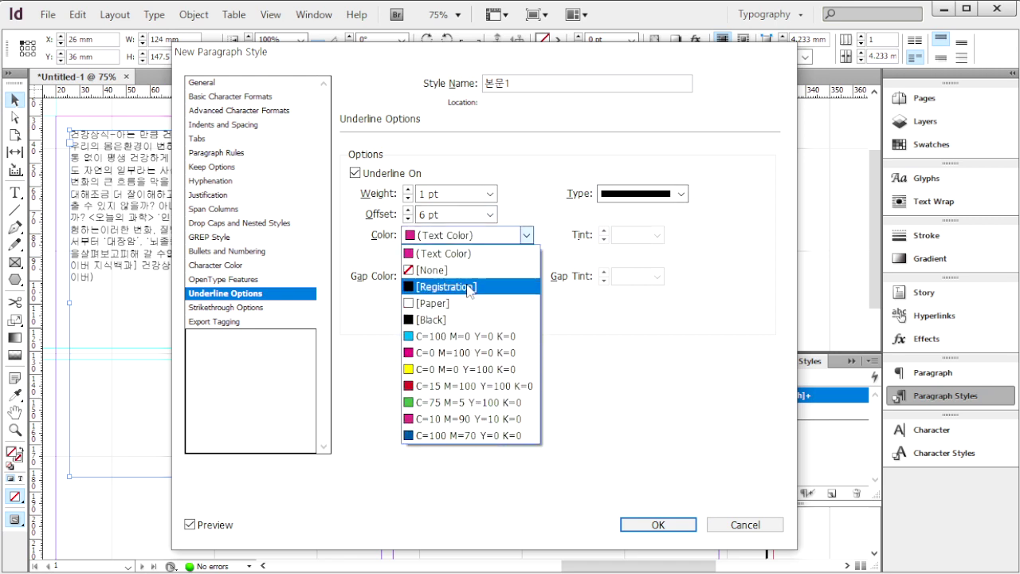
left_click(475, 252)
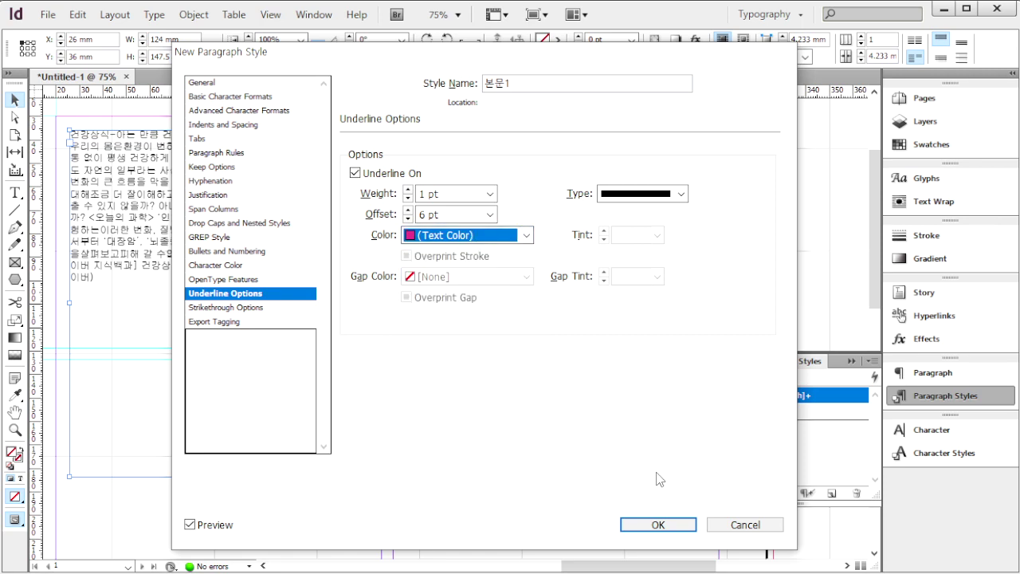
left_click(686, 530)
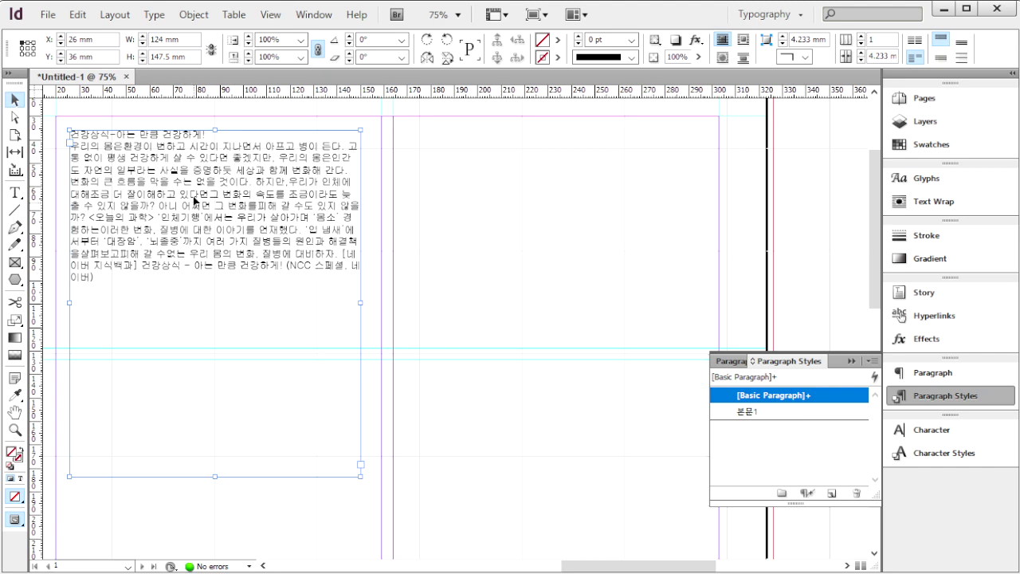
Apply the 본문1 style to the text frame and widen the frame to 283 mm across both page columns
left_click(761, 412)
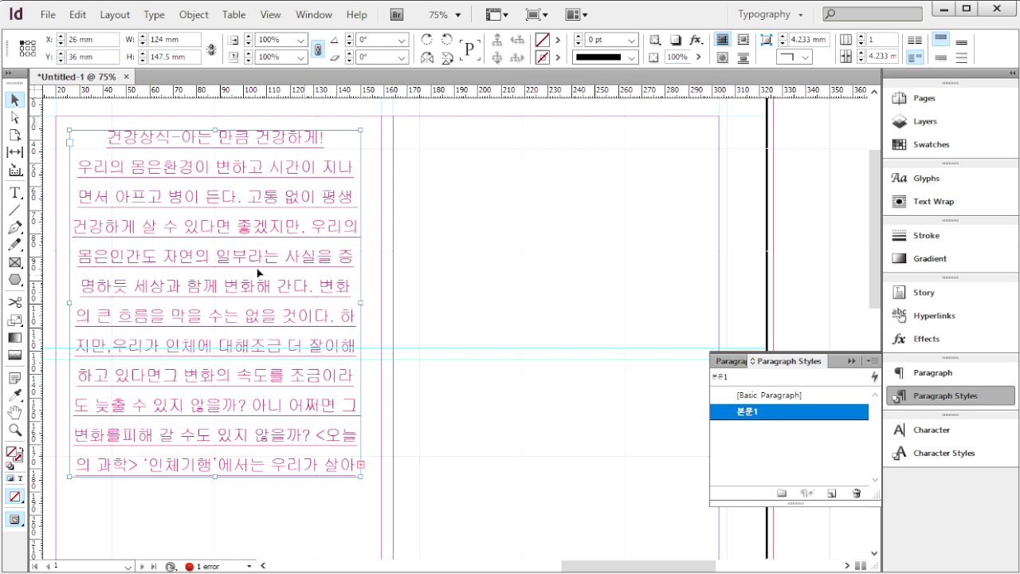
left_click_drag(69, 301, 56, 301)
left_click_drag(360, 301, 723, 313)
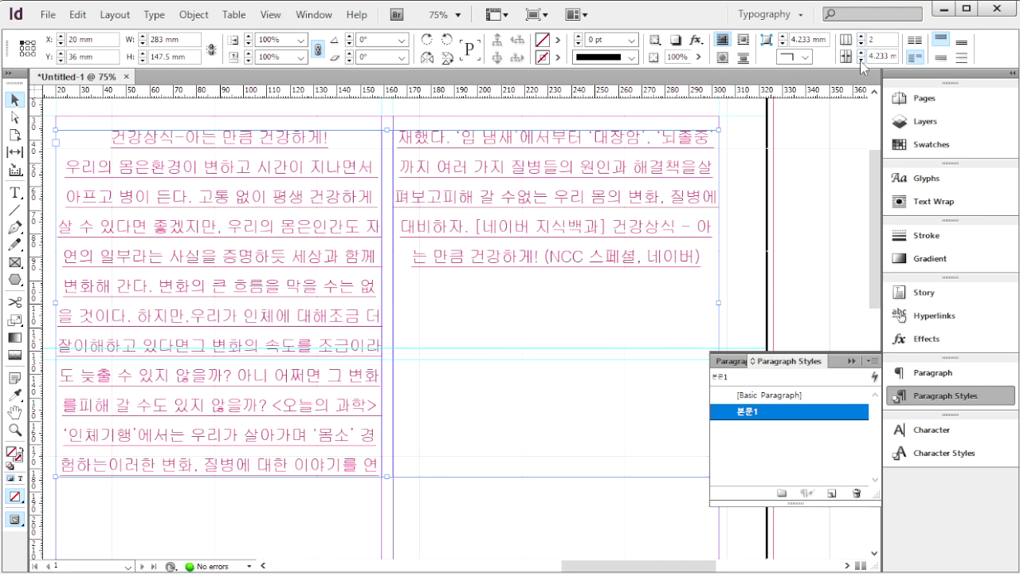
Split the text frame into 2 columns with a 5 mm gutter and shorten it to 116 mm high
left_click(862, 53)
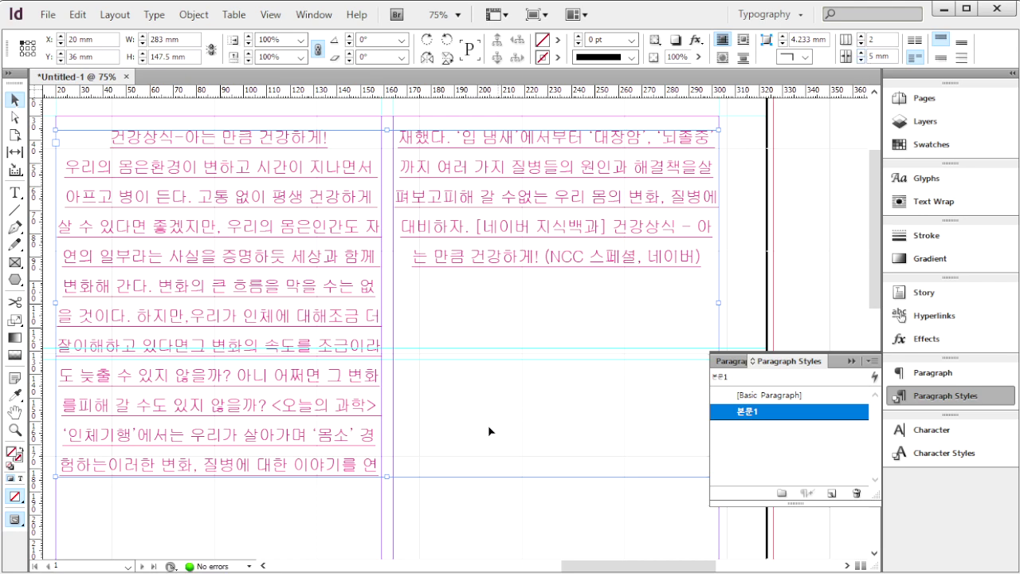
left_click_drag(388, 476, 430, 433)
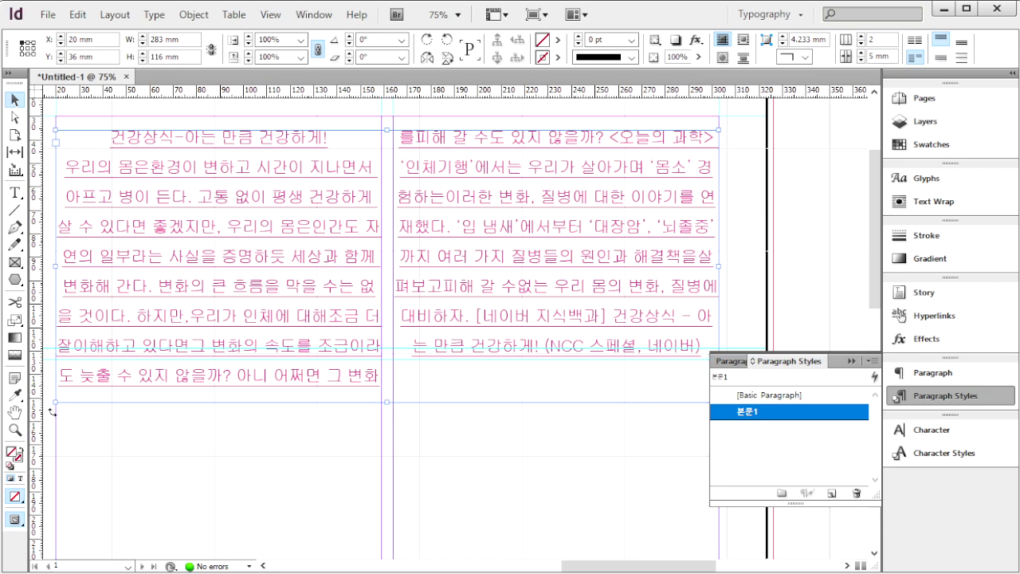
Create a new paragraph style named 본문2, based on the 본문1 style
left_click(14, 412)
left_click_drag(375, 473, 375, 221)
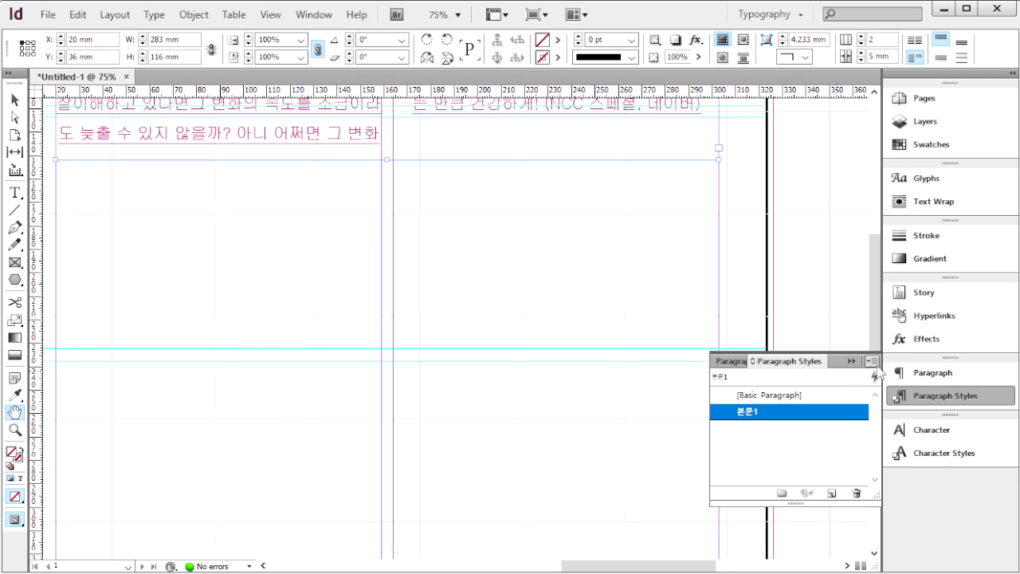
left_click(874, 363)
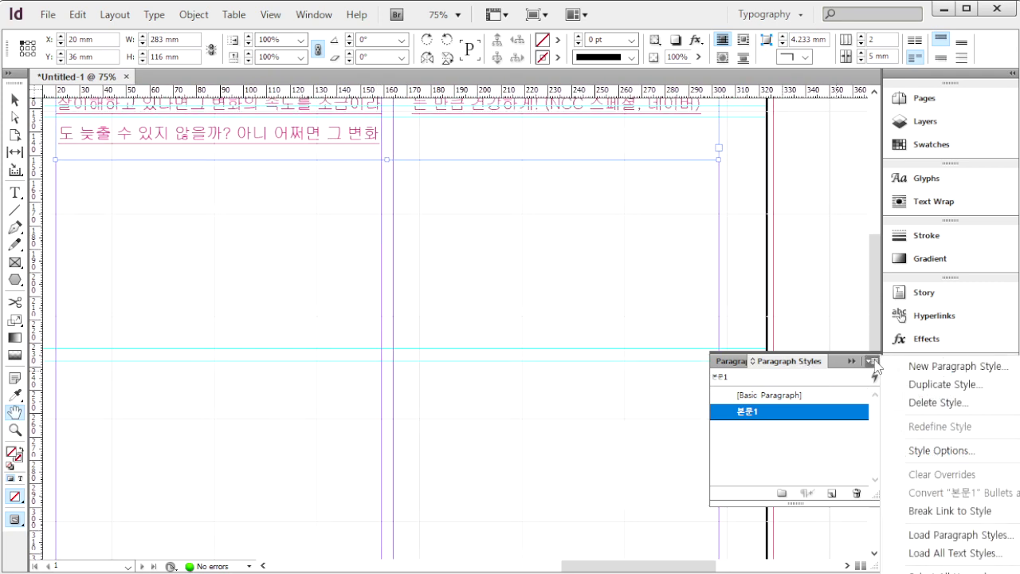
left_click(929, 366)
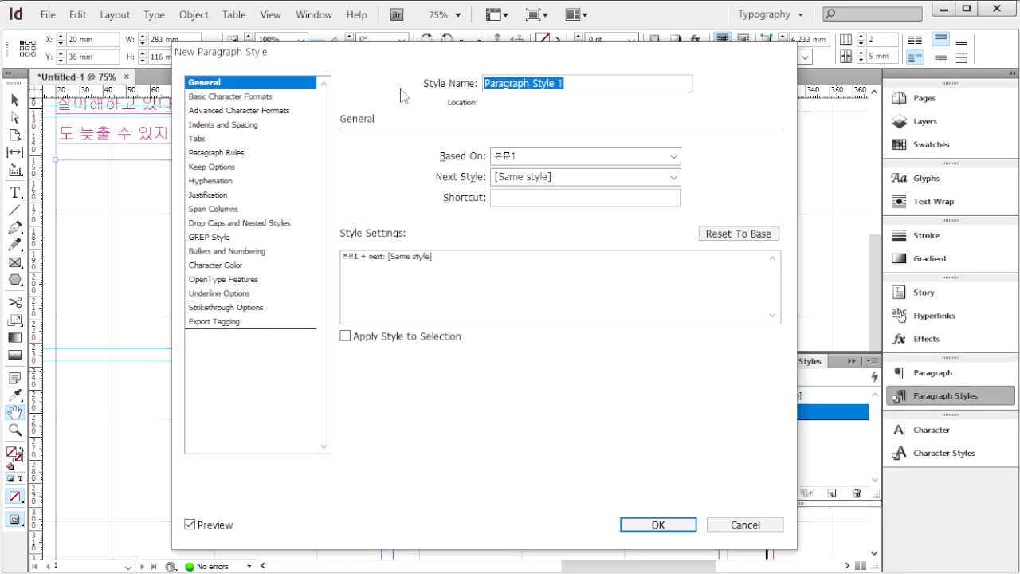
left_click(258, 96)
key("Tab")
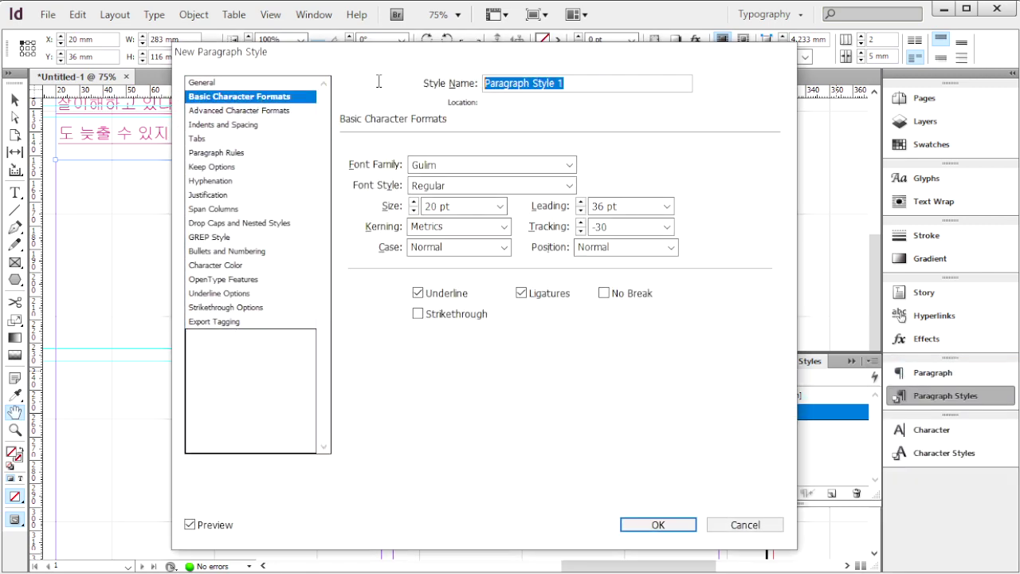
type("본문2")
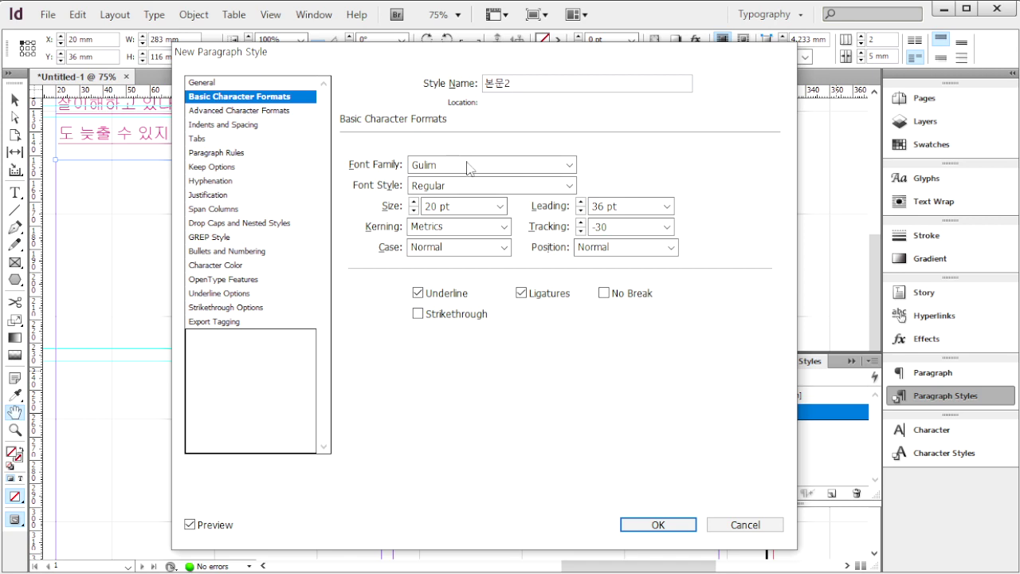
Set the 본문2 style's font to Batang at 16 pt with 24 pt leading, and choose a preset tracking value
left_click(569, 165)
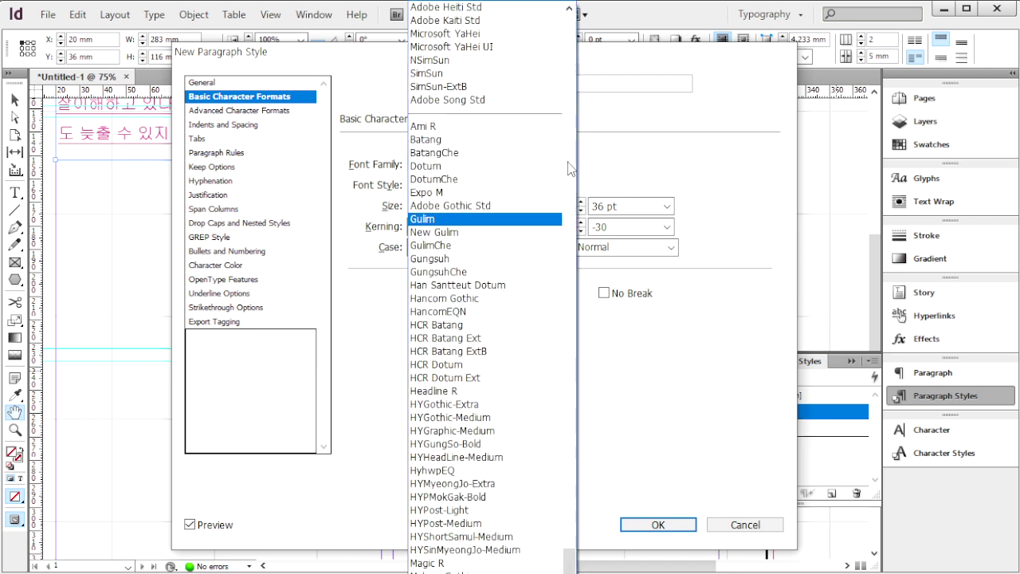
left_click(495, 140)
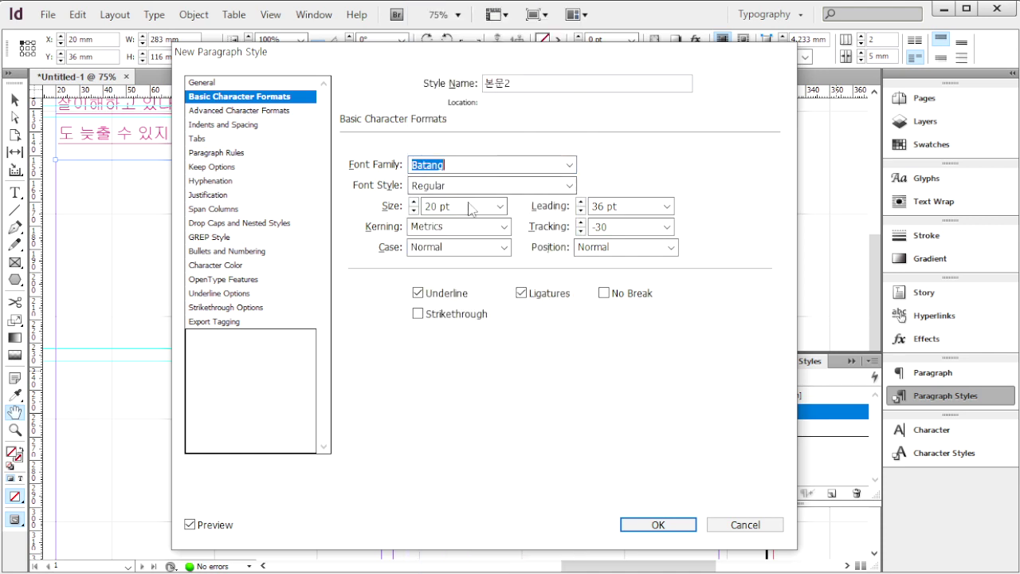
left_click_drag(470, 207, 394, 215)
type("16")
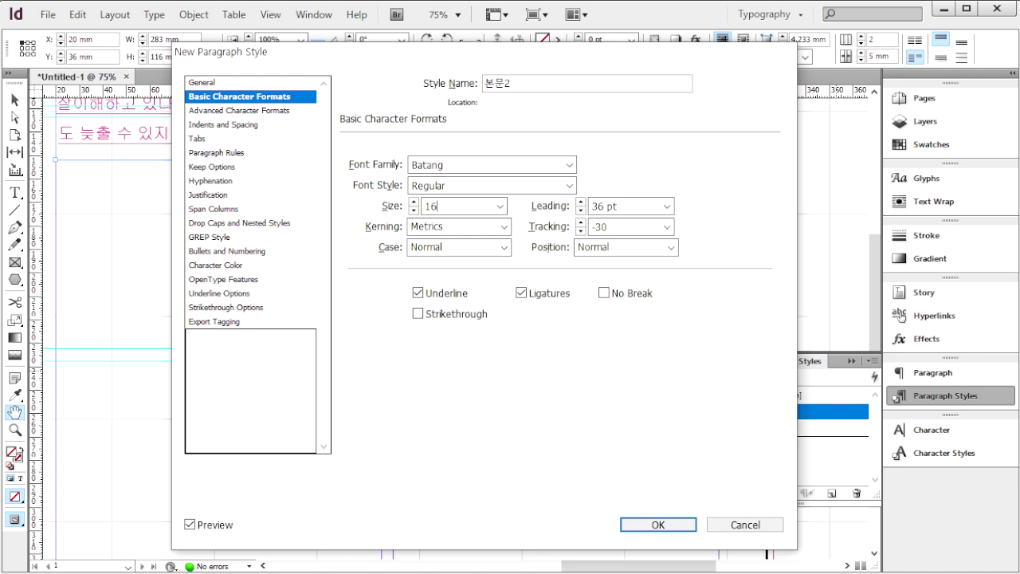
key("Tab")
type("24")
key("Tab")
left_click(666, 227)
left_click(609, 276)
Open the alignment choices in the 본문2 style's indent and spacing settings
left_click(238, 127)
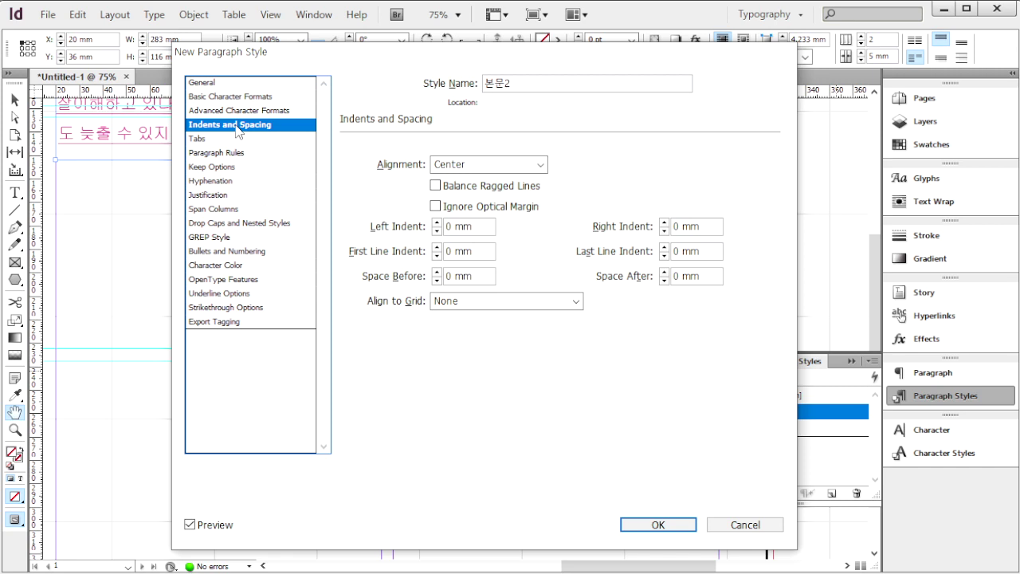
left_click(466, 165)
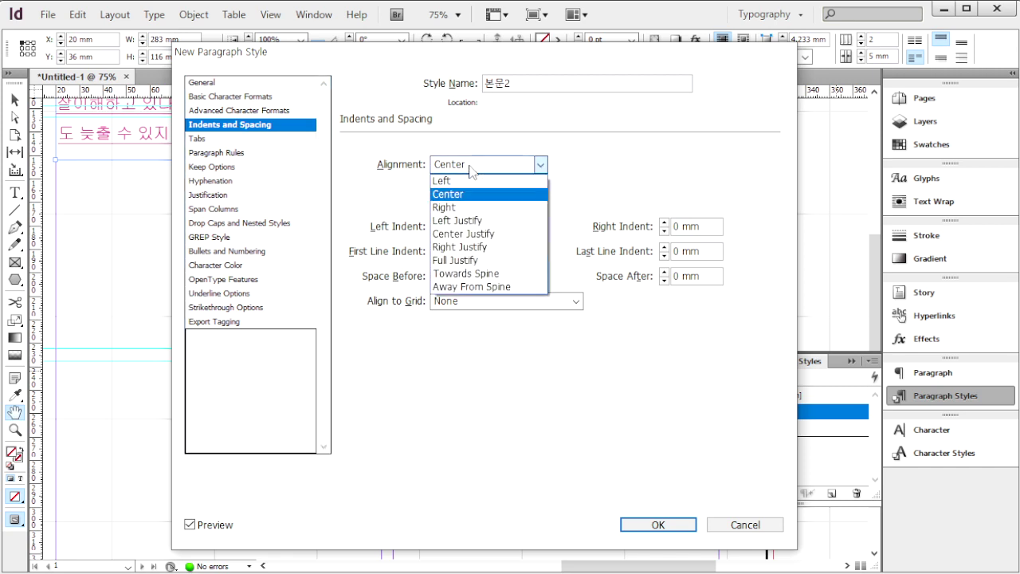